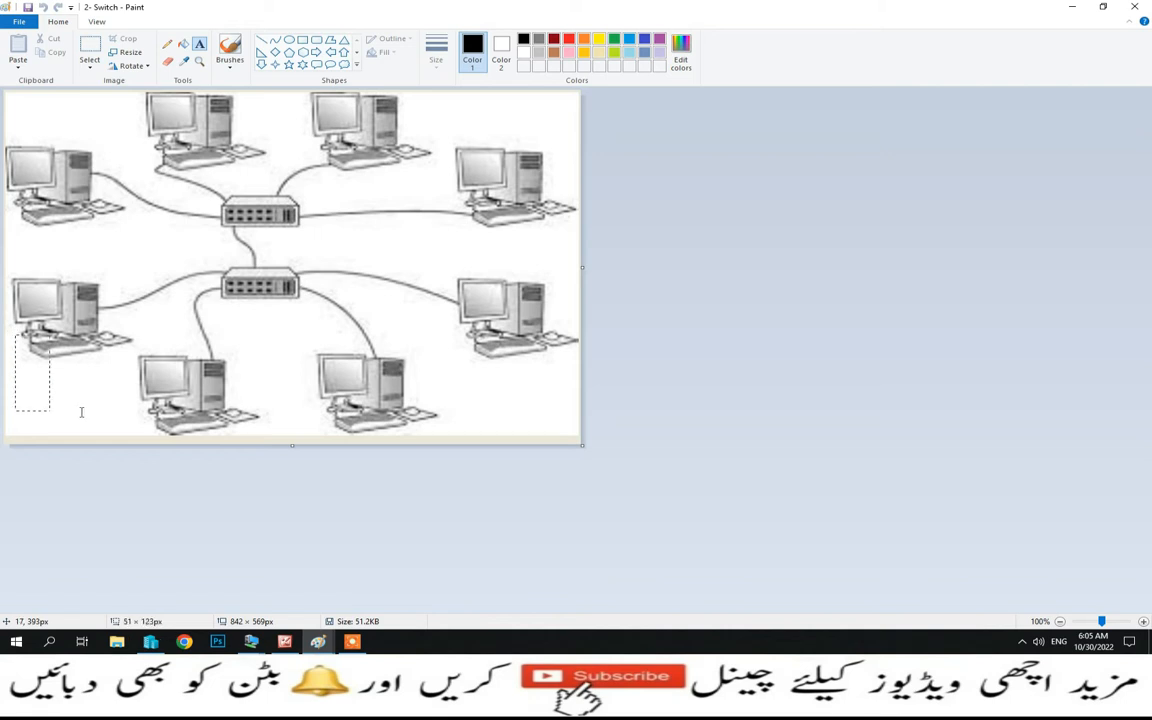
# - Label the four lower computers in the switch diagram 5, 10, 20 and 50, going from the leftmost to the rightmost
pyautogui.write('5')
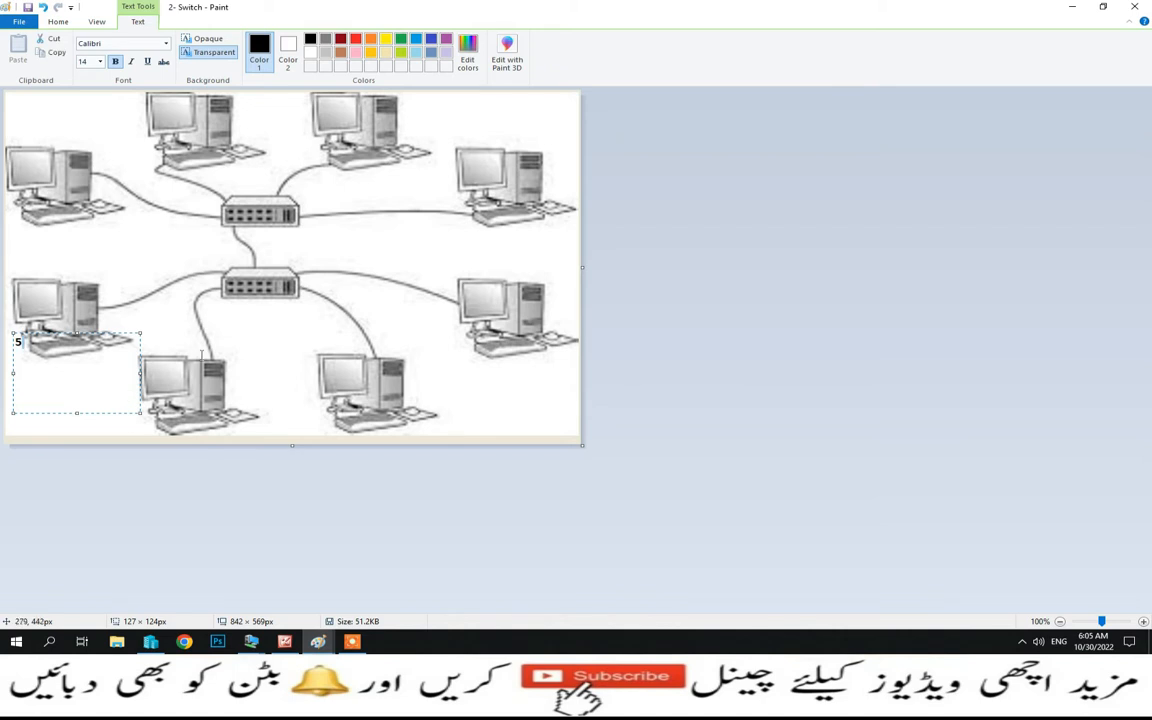
pyautogui.click(206, 348)
pyautogui.moveTo(104, 366); pyautogui.dragTo(228, 409)
pyautogui.write('10')
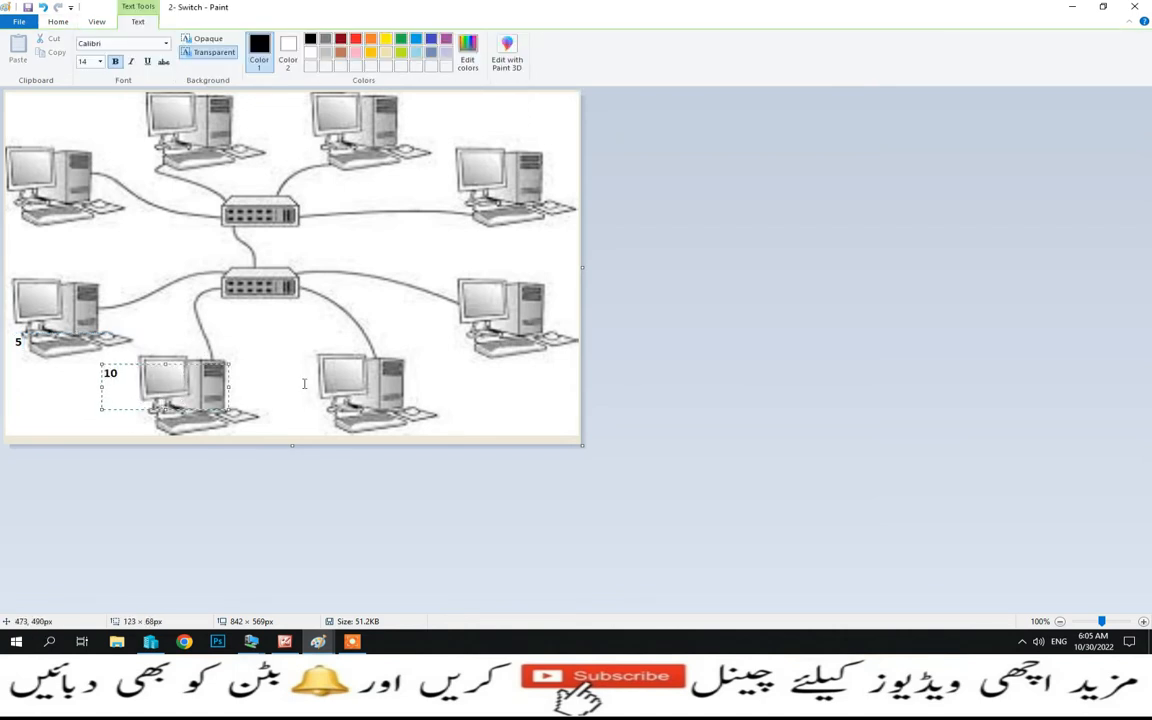
pyautogui.click(265, 340)
pyautogui.moveTo(291, 370); pyautogui.dragTo(383, 402)
pyautogui.write('20')
pyautogui.click(438, 319)
pyautogui.moveTo(432, 308); pyautogui.dragTo(558, 344)
pyautogui.write('50')
pyautogui.click(476, 375)
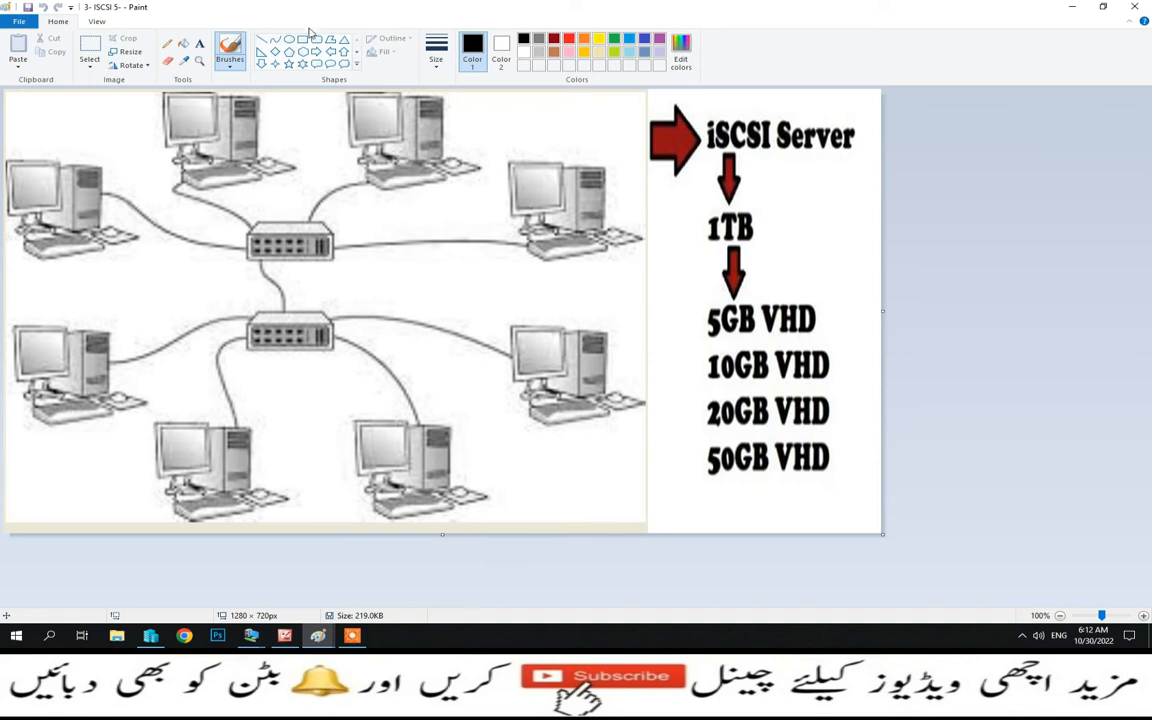
# - Circle the lower-right computer and the 1TB label in the iSCSI diagram freehand with the Pencil
pyautogui.click(167, 43)
pyautogui.moveTo(520, 305)
pyautogui.mouseDown()
pyautogui.moveTo(518, 424)
pyautogui.moveTo(659, 424)
pyautogui.moveTo(566, 318)
pyautogui.moveTo(505, 306)
pyautogui.mouseUp()
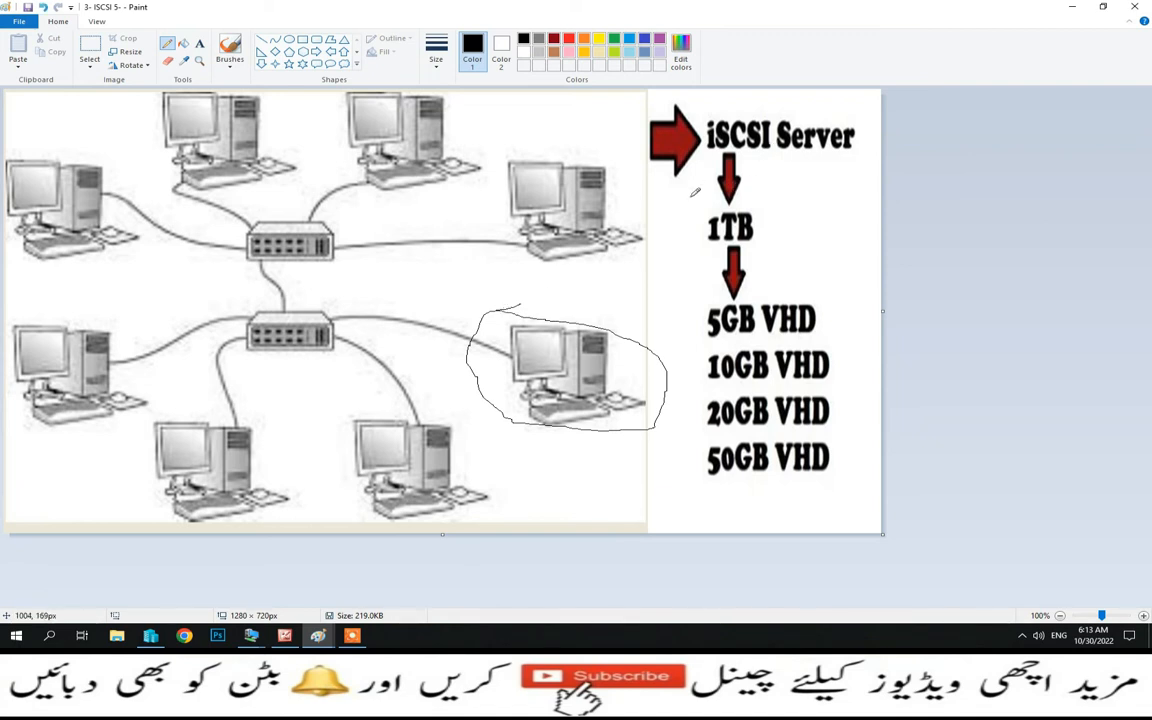
pyautogui.moveTo(697, 213)
pyautogui.mouseDown()
pyautogui.moveTo(720, 257)
pyautogui.moveTo(782, 232)
pyautogui.moveTo(745, 193)
pyautogui.moveTo(681, 197)
pyautogui.mouseUp()
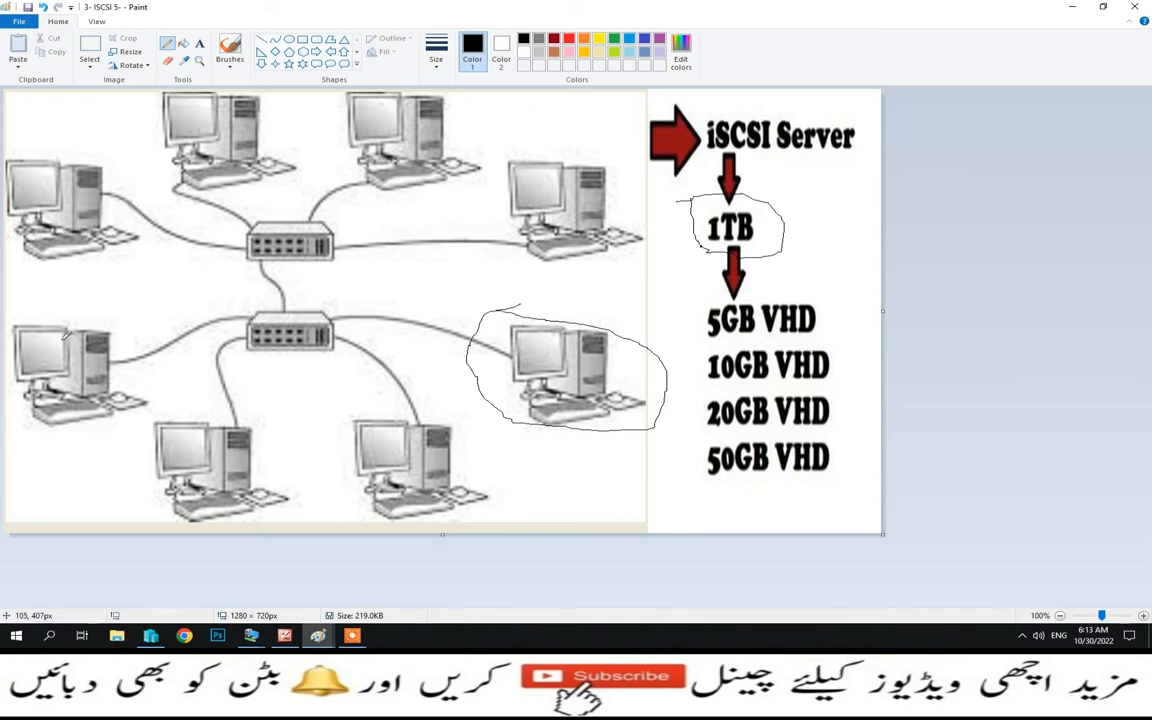
# - Draw freehand lines linking the 5GB, 10GB, 20GB and 50GB VHD labels to the three other lower computers and the upper-right one
pyautogui.moveTo(43, 352)
pyautogui.mouseDown()
pyautogui.moveTo(22, 396)
pyautogui.moveTo(42, 345)
pyautogui.moveTo(85, 343)
pyautogui.mouseUp()
pyautogui.moveTo(698, 320); pyautogui.dragTo(105, 345)
pyautogui.moveTo(710, 372)
pyautogui.mouseDown()
pyautogui.moveTo(665, 420)
pyautogui.moveTo(457, 473)
pyautogui.moveTo(172, 475)
pyautogui.mouseUp()
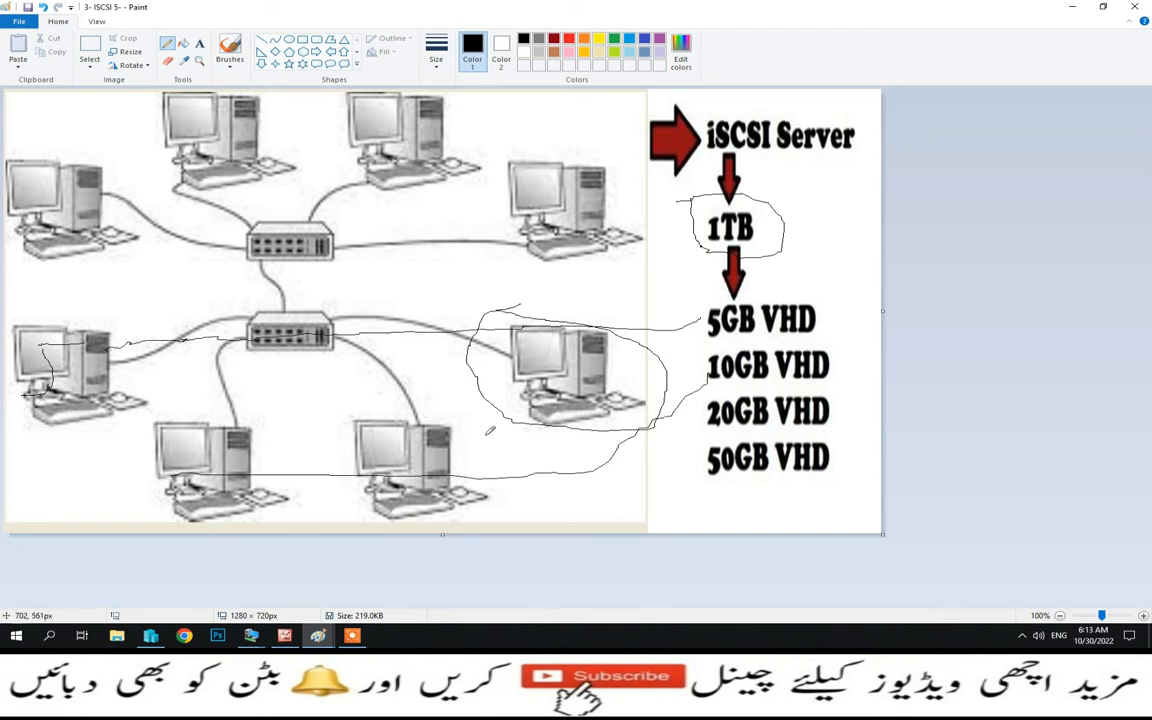
pyautogui.moveTo(707, 410)
pyautogui.mouseDown()
pyautogui.moveTo(471, 425)
pyautogui.moveTo(630, 415)
pyautogui.moveTo(719, 460)
pyautogui.moveTo(605, 300)
pyautogui.moveTo(583, 244)
pyautogui.mouseUp()
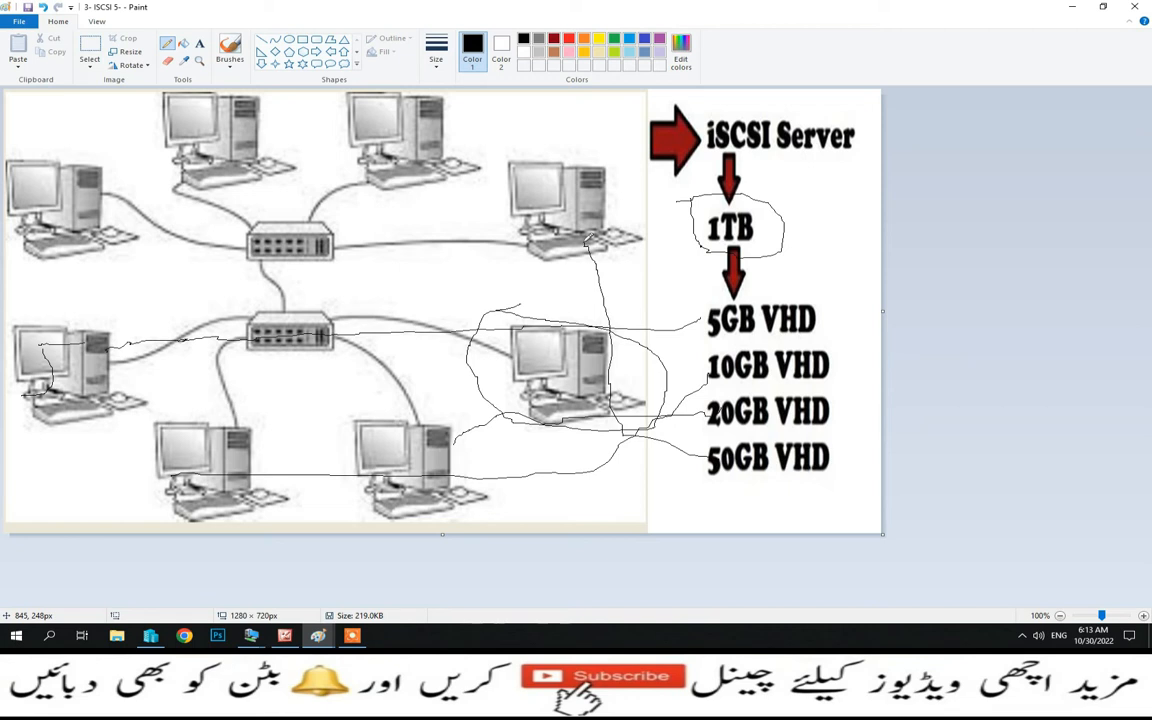
pyautogui.moveTo(583, 244)
pyautogui.mouseDown()
pyautogui.moveTo(575, 252)
pyautogui.moveTo(577, 238)
pyautogui.moveTo(603, 250)
pyautogui.mouseUp()
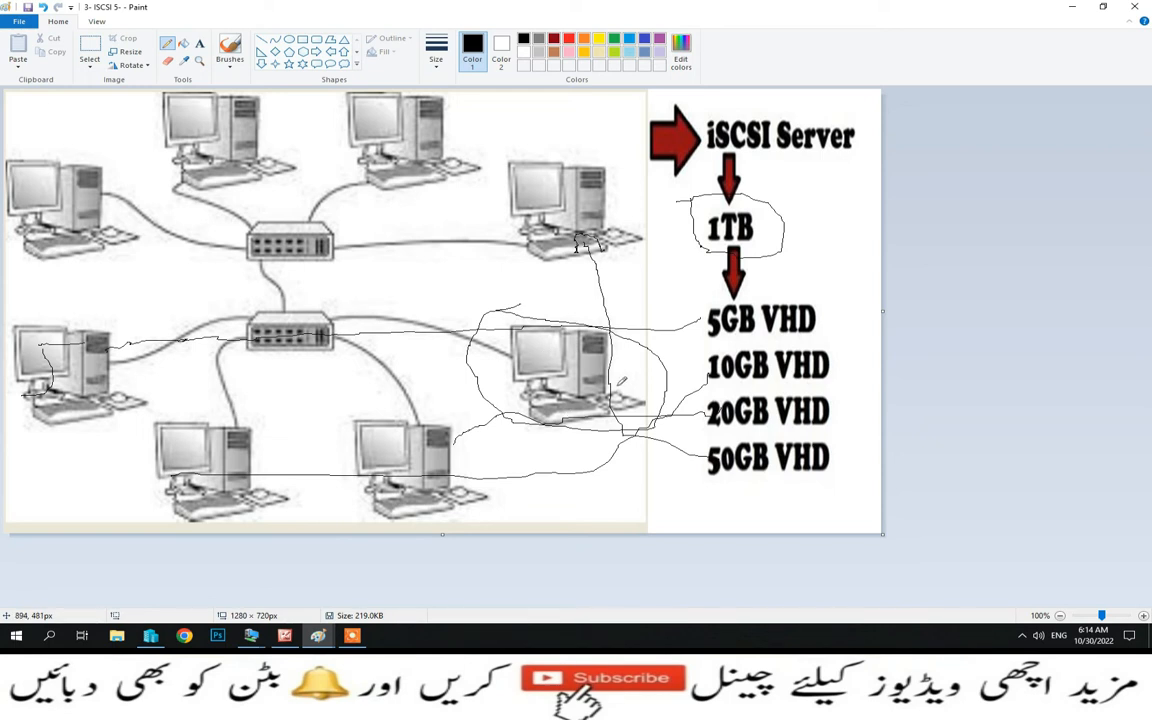
# - Switch to the Server2019 (10.12) virtual machine, unlock it and sign in with the administrator account password
pyautogui.moveTo(251, 636)
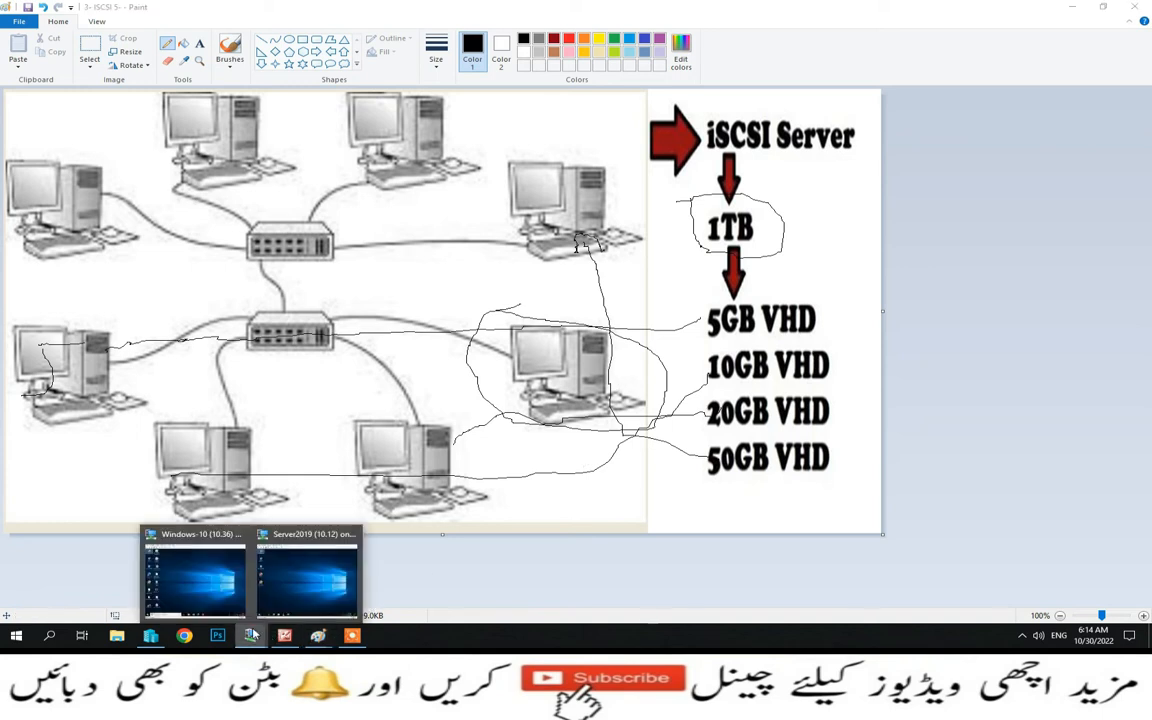
pyautogui.click(309, 592)
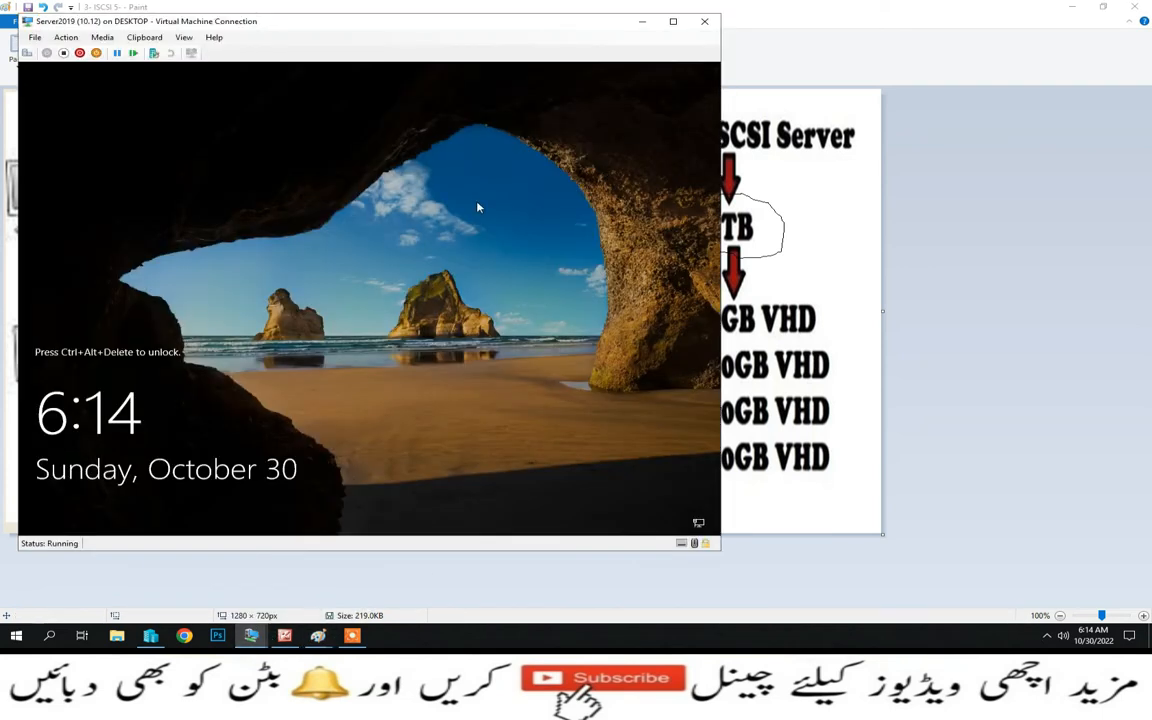
pyautogui.click(27, 53)
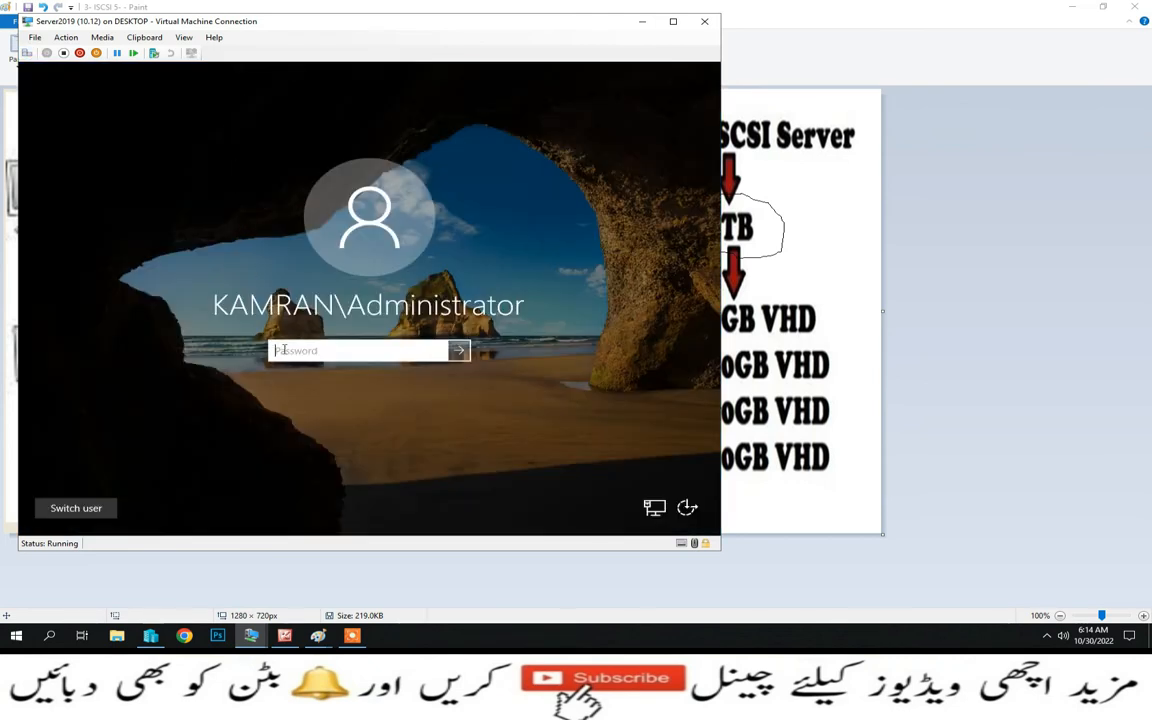
pyautogui.write('••••••••')
pyautogui.press('Return')
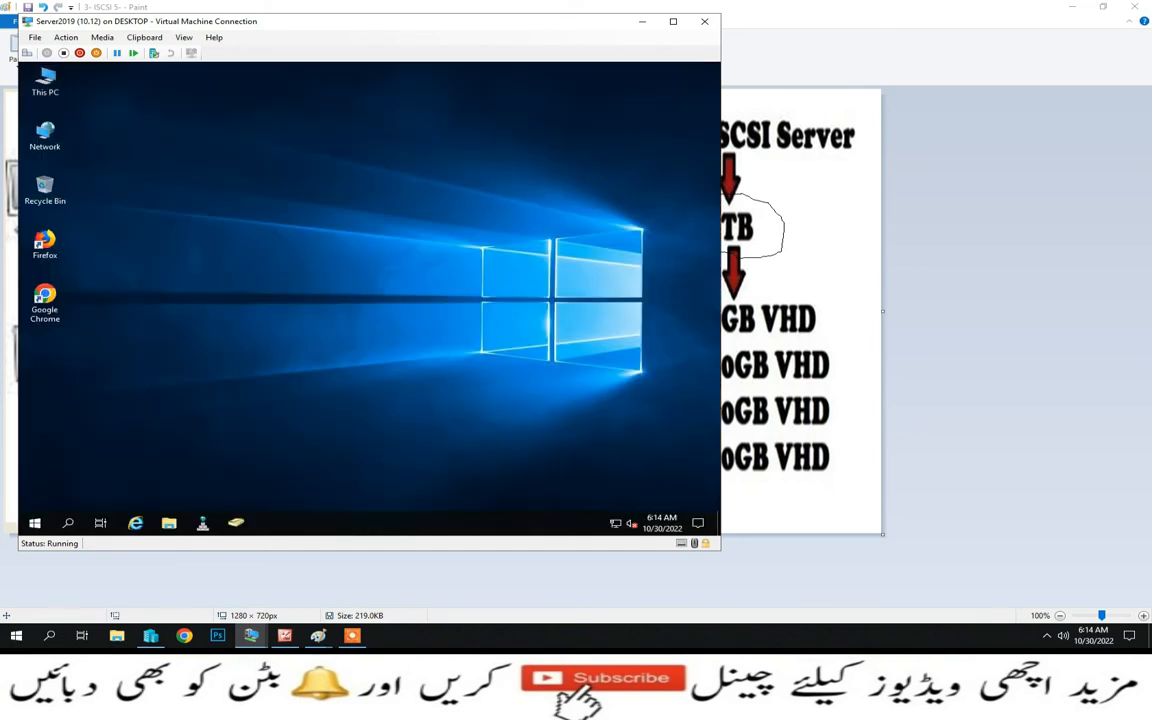
# - Show the Server2019 machine's system information, and minimise the diagram behind it to reposition the virtual machine window
pyautogui.rightClick(47, 75)
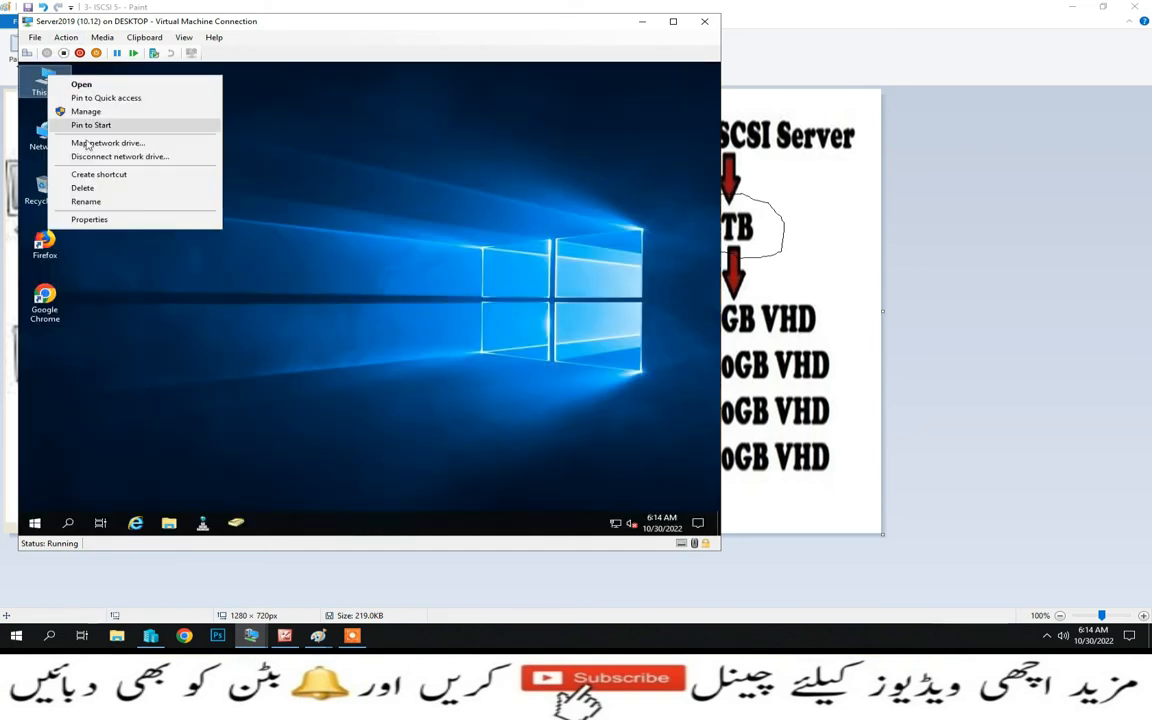
pyautogui.click(100, 219)
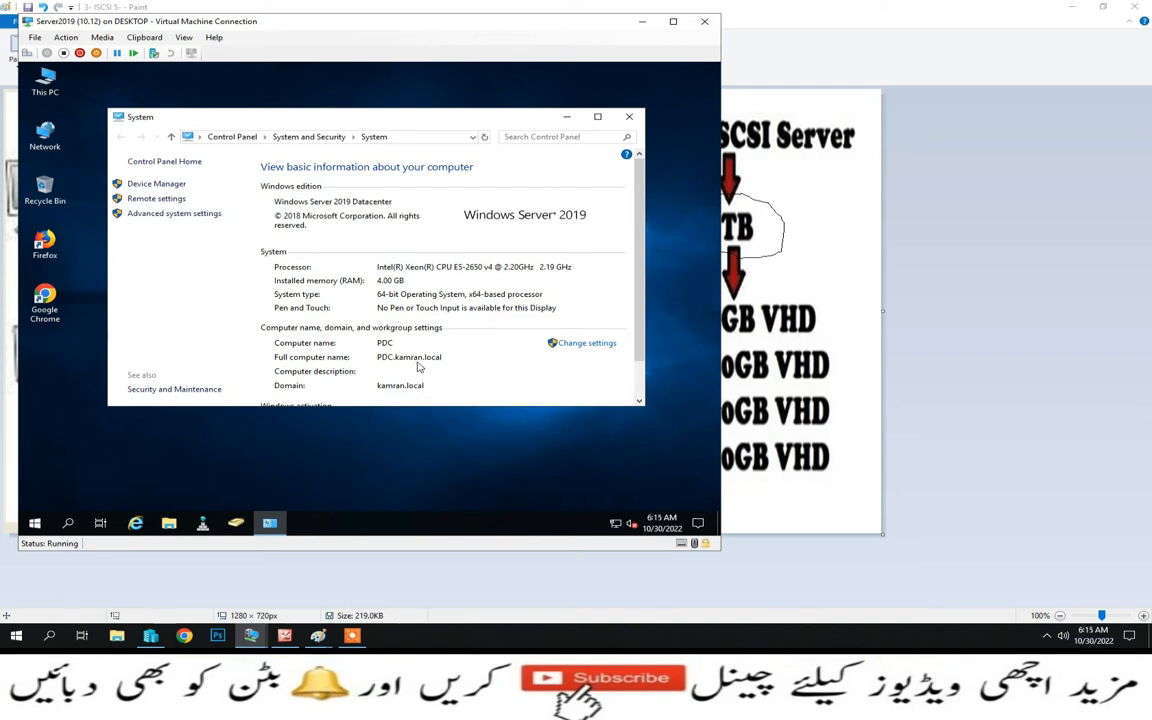
pyautogui.click(1073, 6)
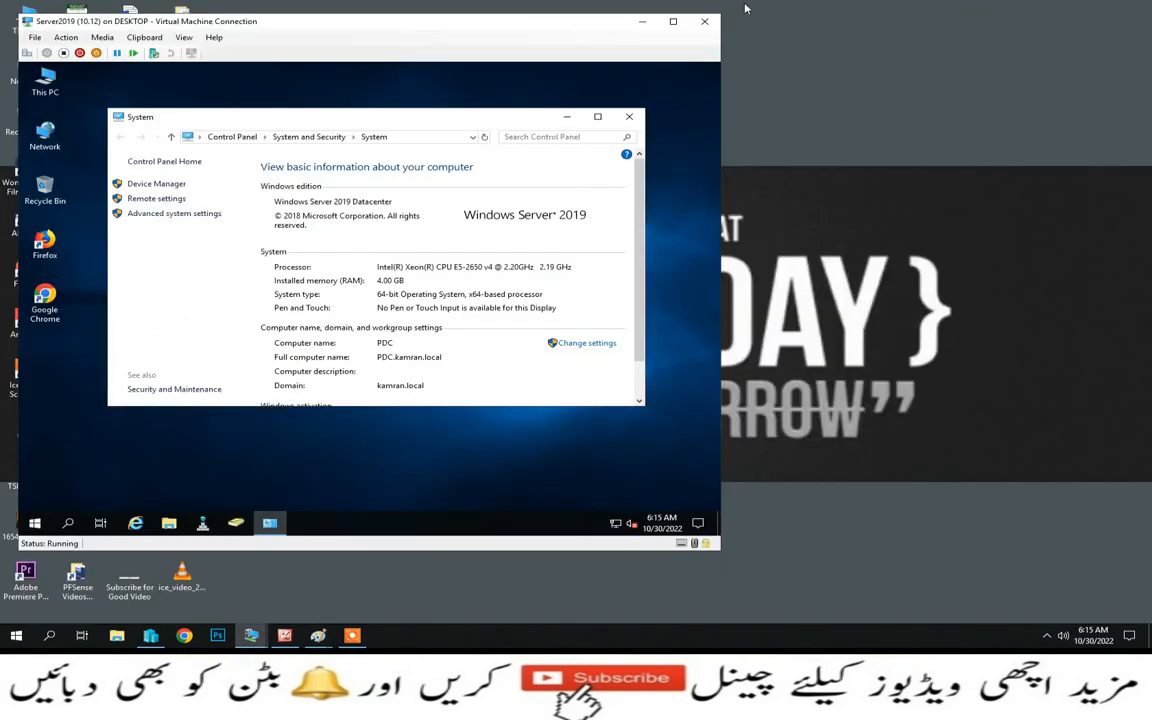
pyautogui.moveTo(378, 20); pyautogui.dragTo(530, 17)
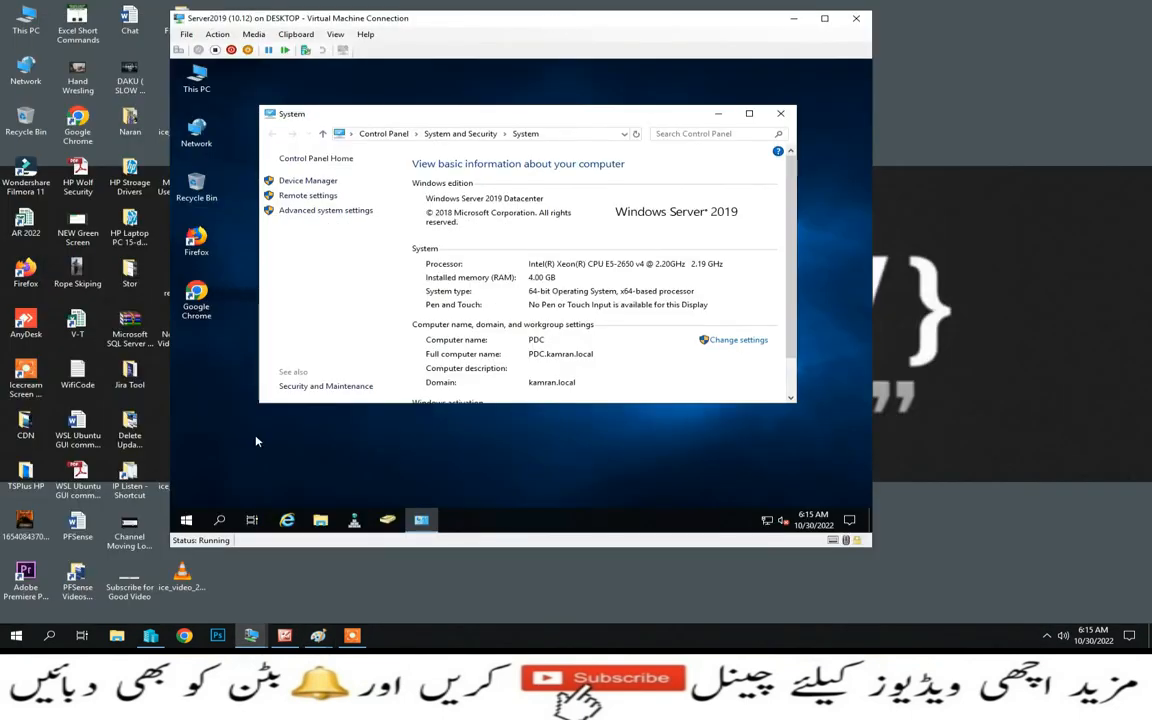
# - Switch to the Windows-10 (10.36) virtual machine and check its computer name and domain in the system information
pyautogui.click(251, 635)
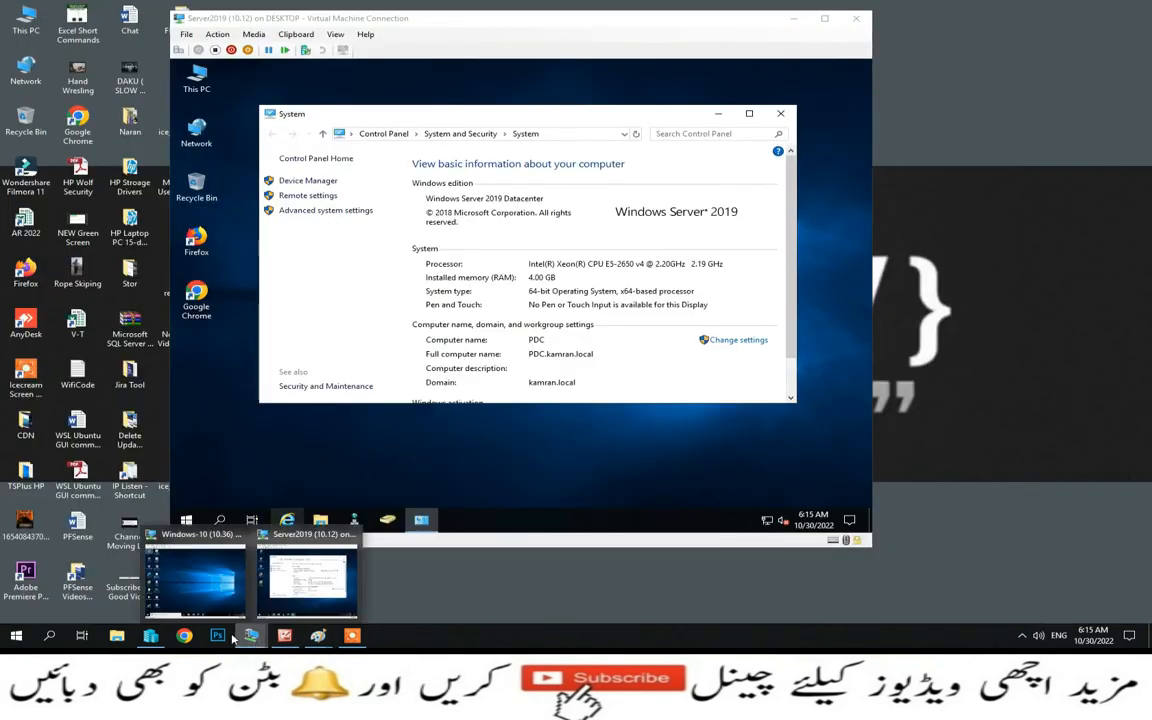
pyautogui.click(188, 598)
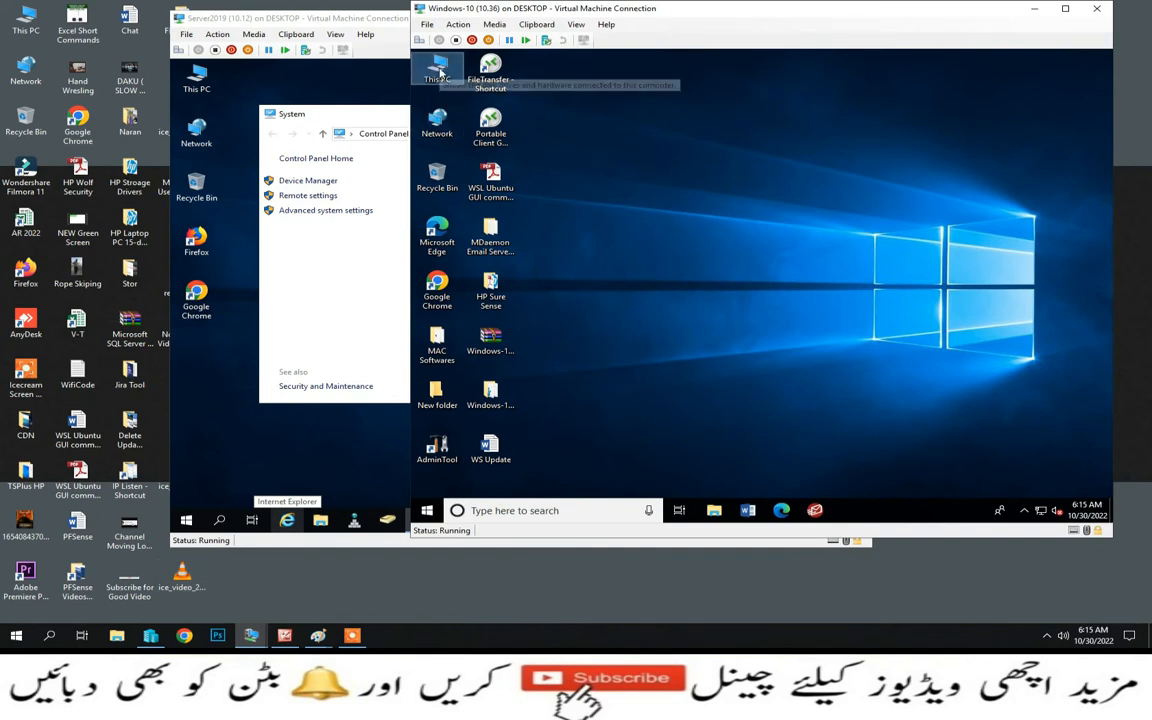
pyautogui.rightClick(442, 72)
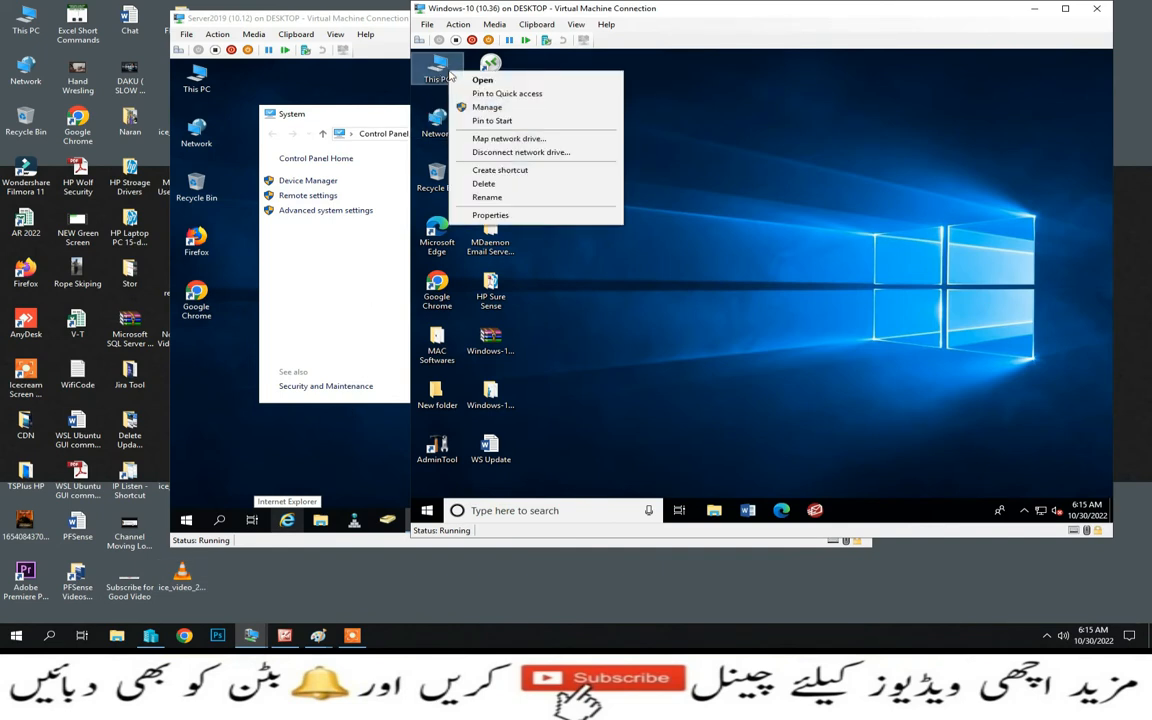
pyautogui.click(490, 216)
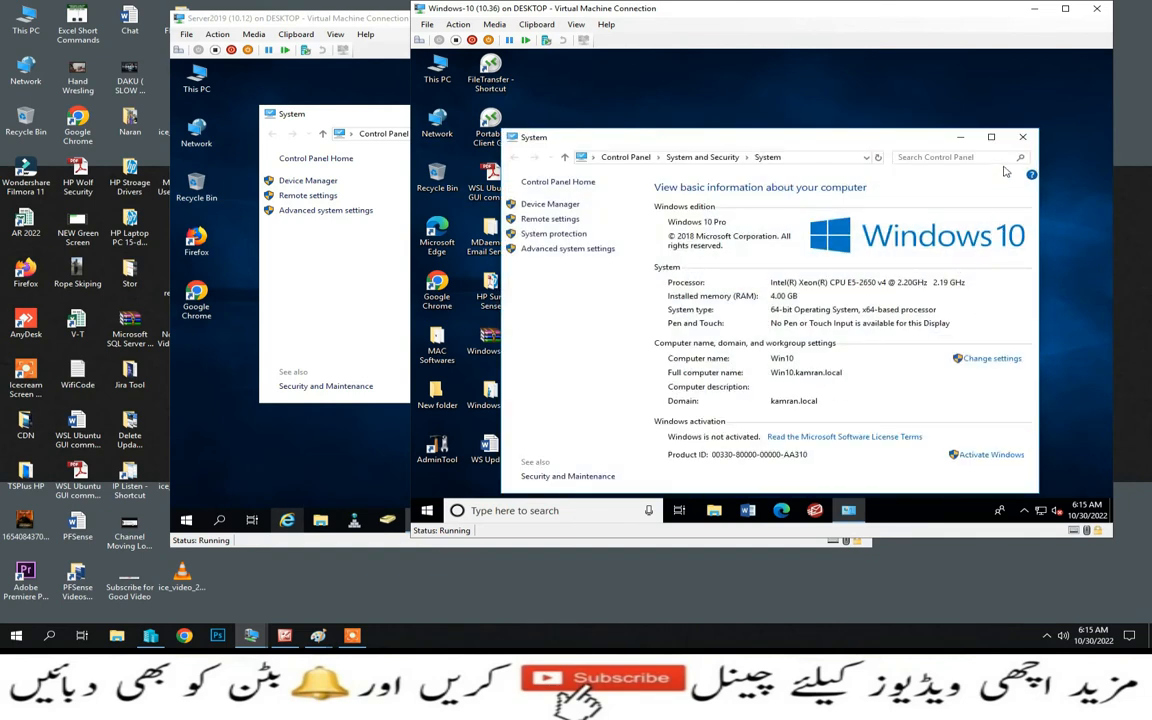
pyautogui.click(1022, 137)
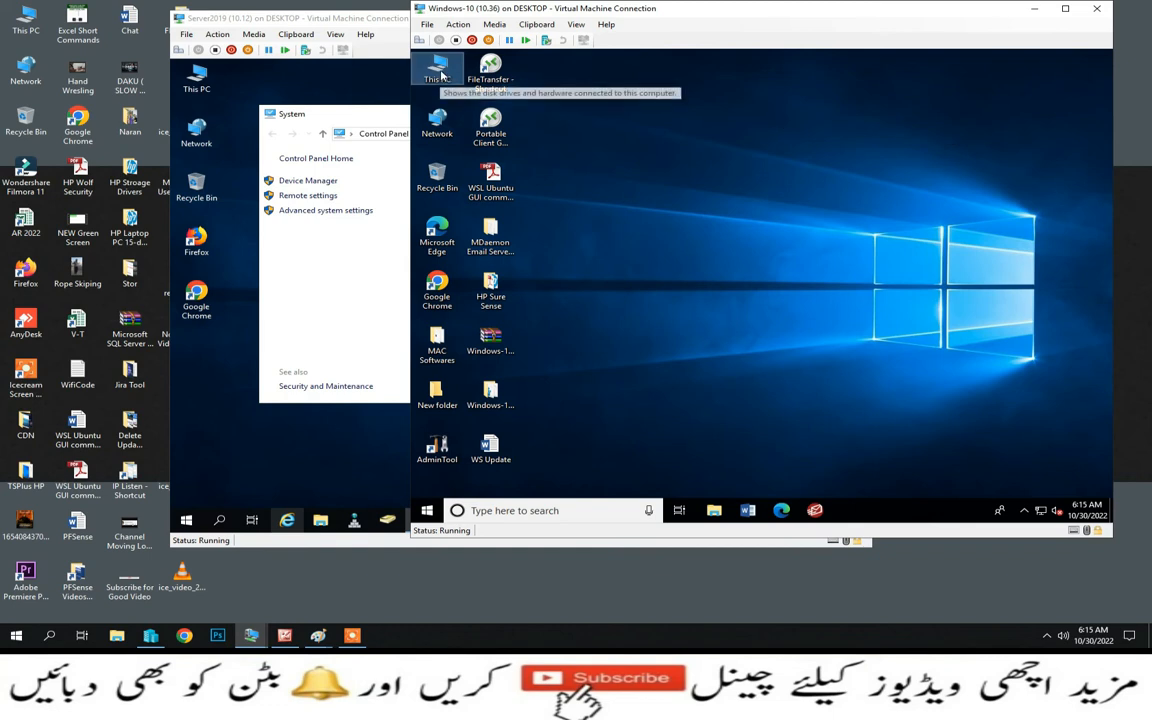
# - Open Disk Management in Computer Management on the Windows 10 machine
pyautogui.rightClick(441, 75)
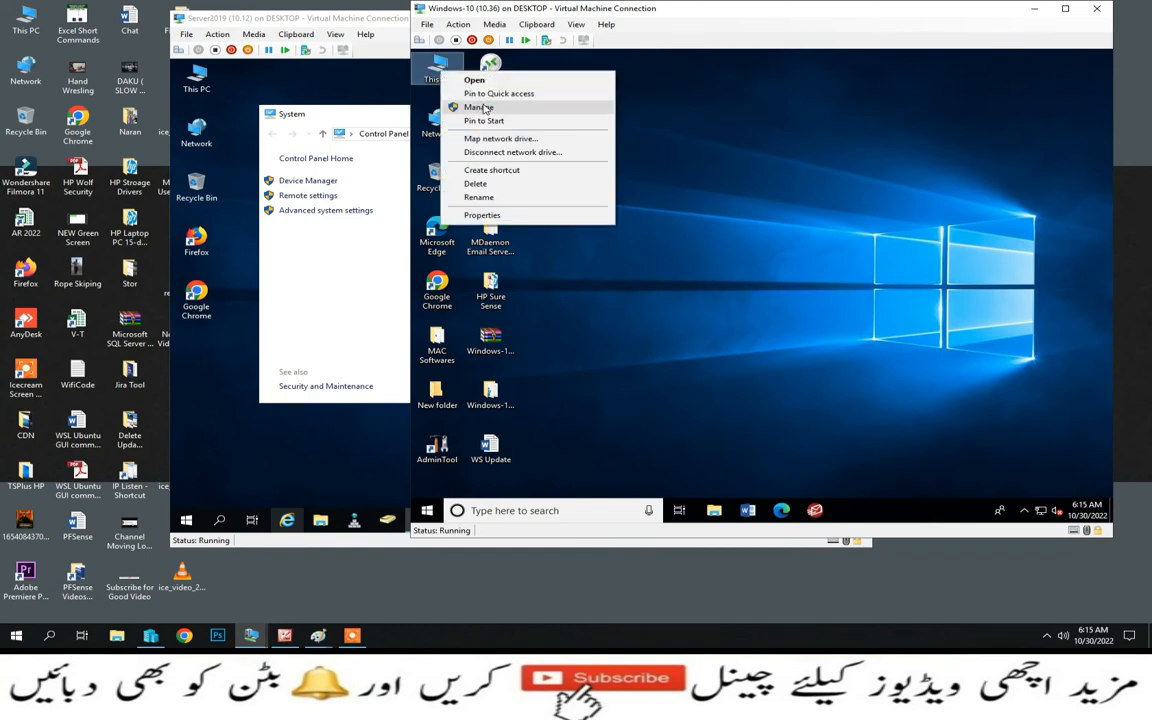
pyautogui.click(442, 97)
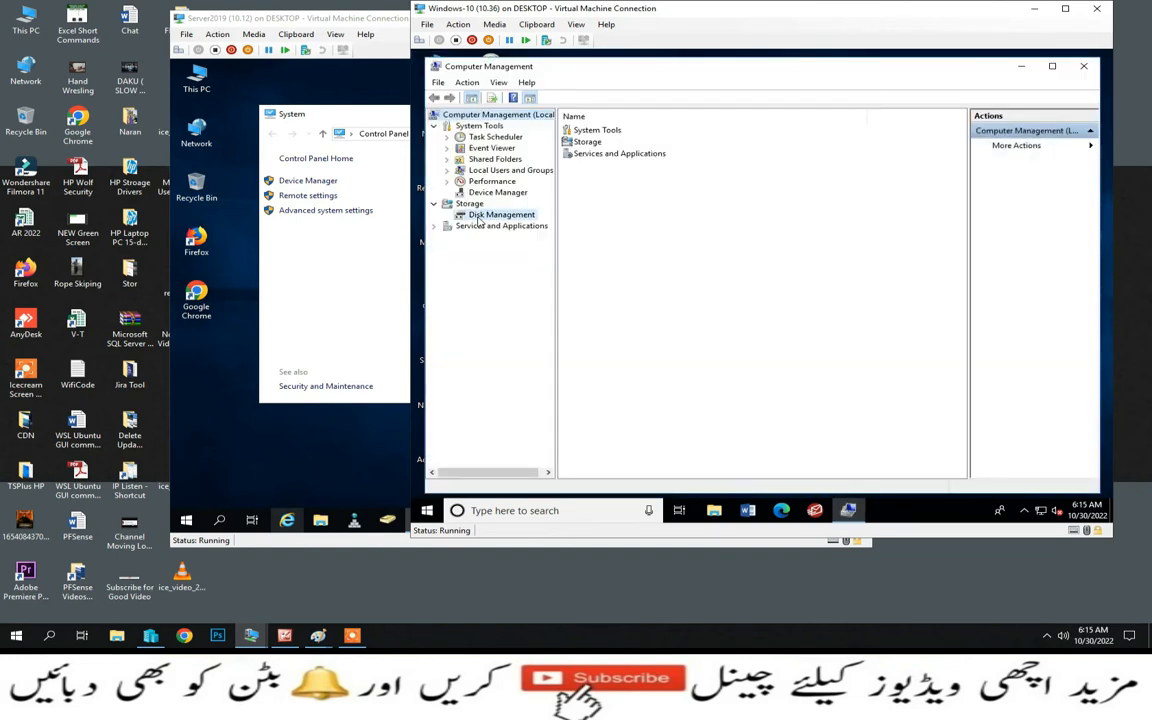
pyautogui.click(479, 218)
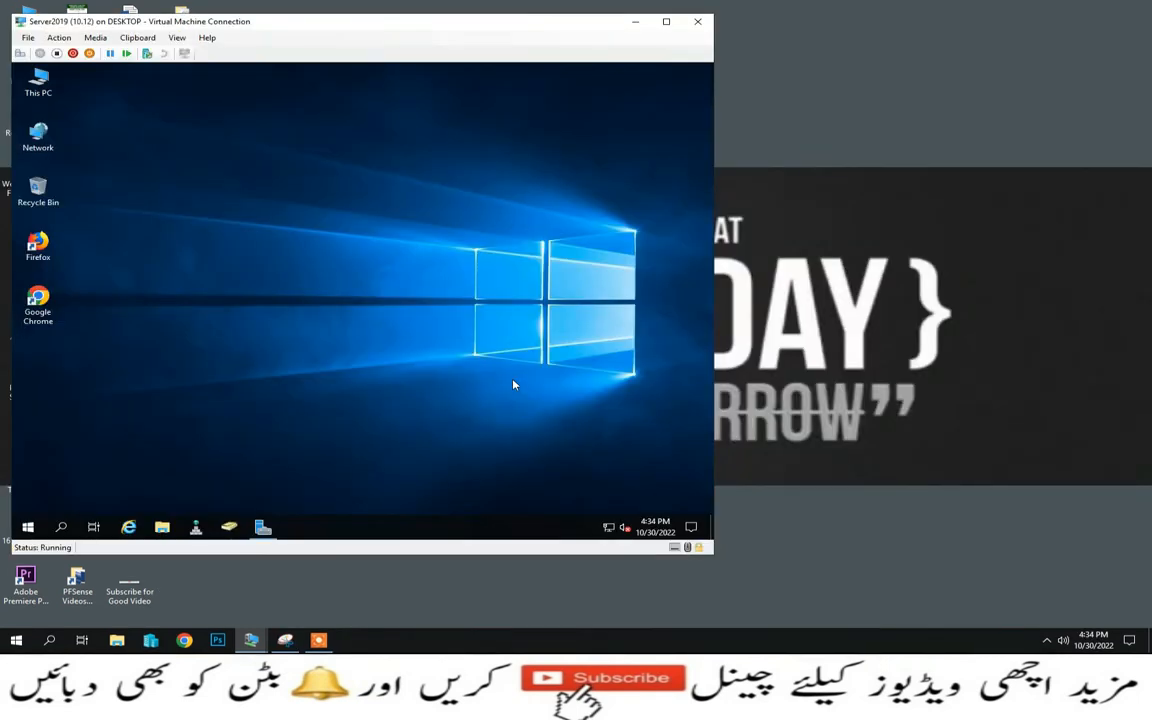
# - Check the Server2019 machine's computer name and domain in its system information, then close it
pyautogui.click(43, 88)
pyautogui.rightClick(48, 86)
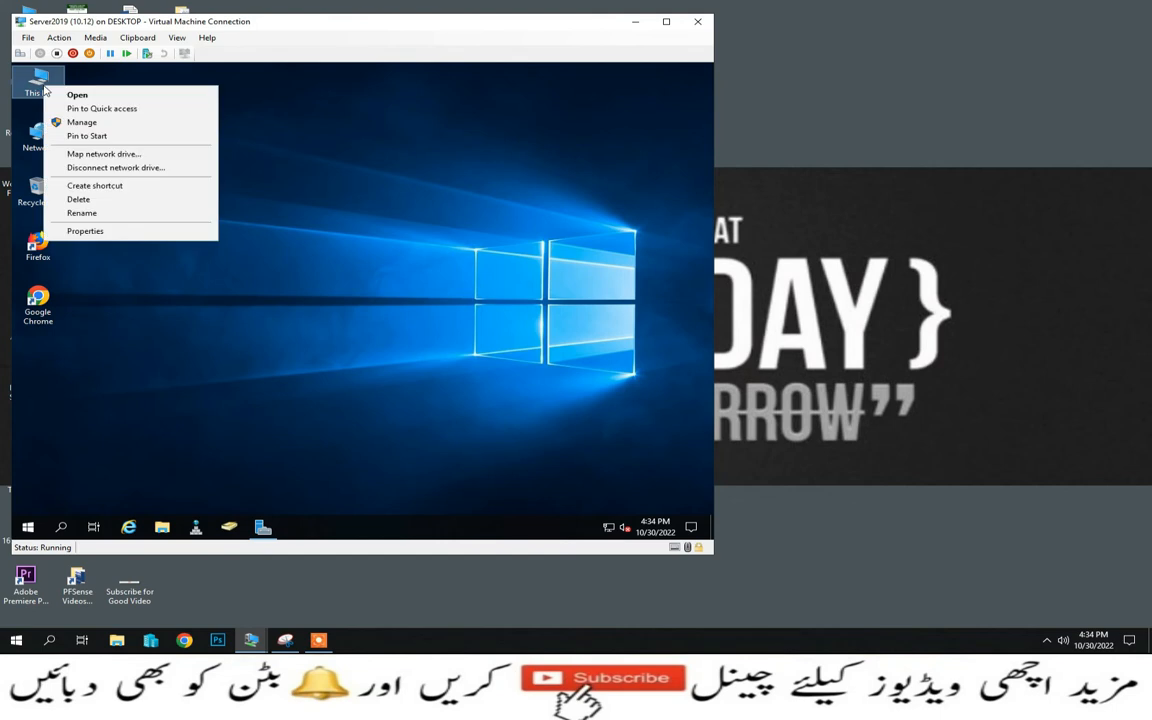
pyautogui.click(86, 231)
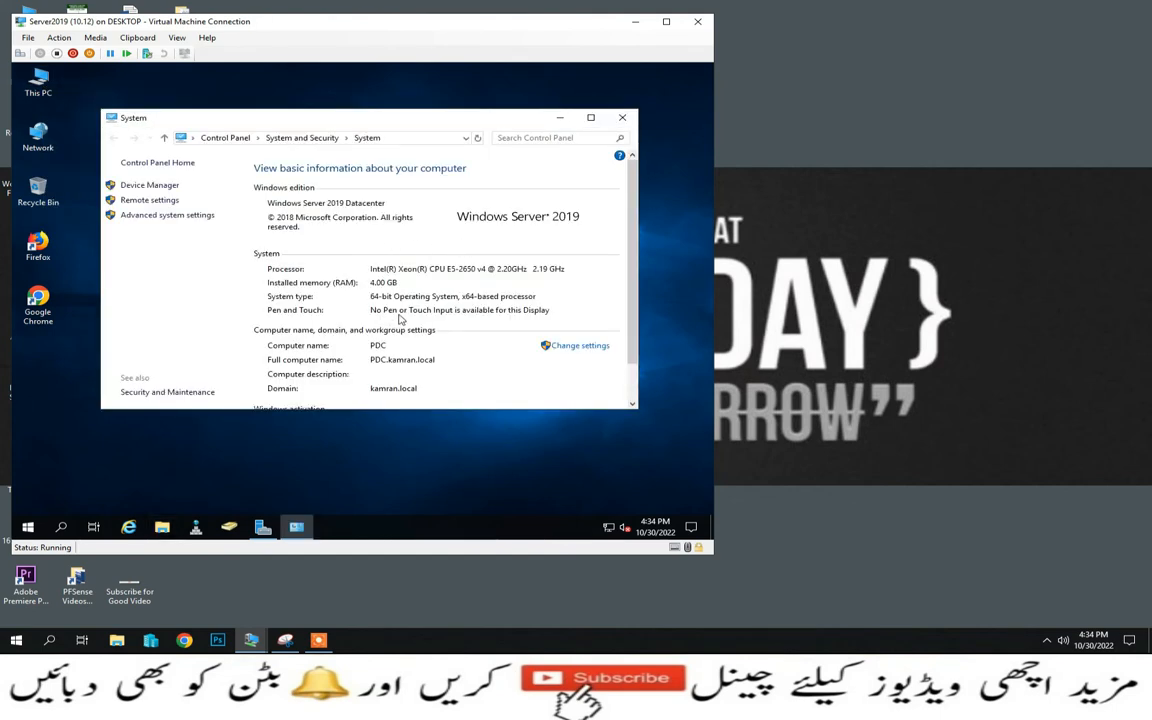
pyautogui.click(622, 117)
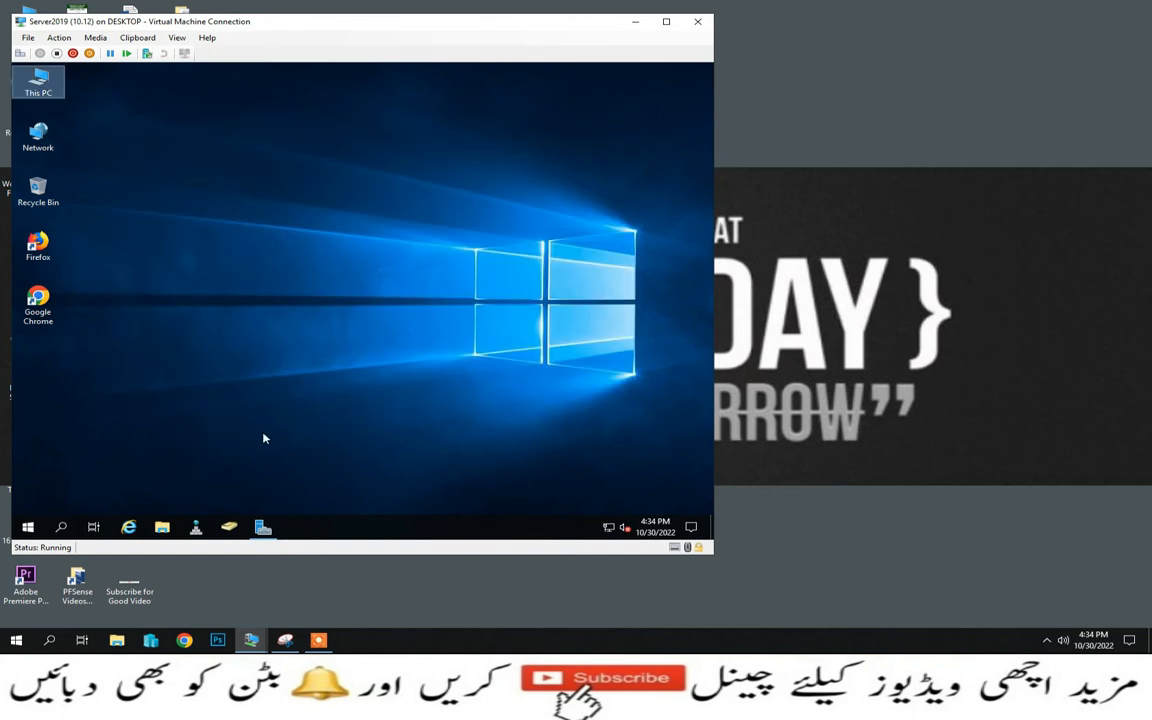
# - Start adding roles and features in Server Manager with a role-based installation on the local server, continuing to the server role selection
pyautogui.click(264, 527)
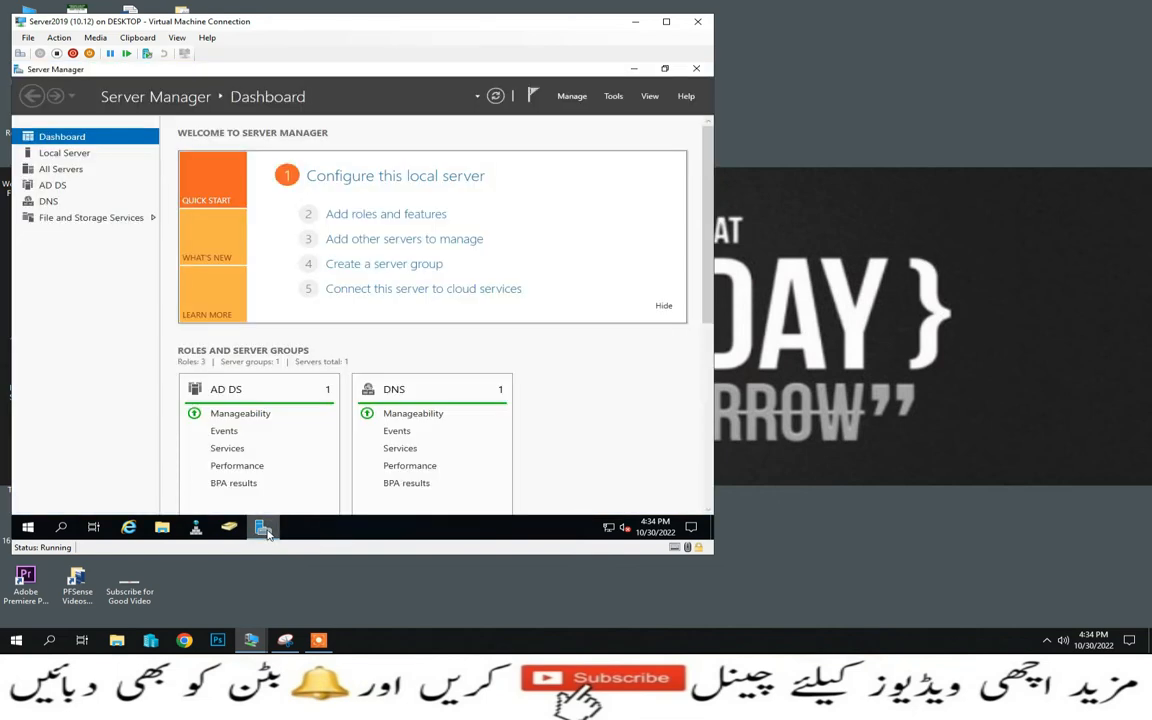
pyautogui.click(345, 214)
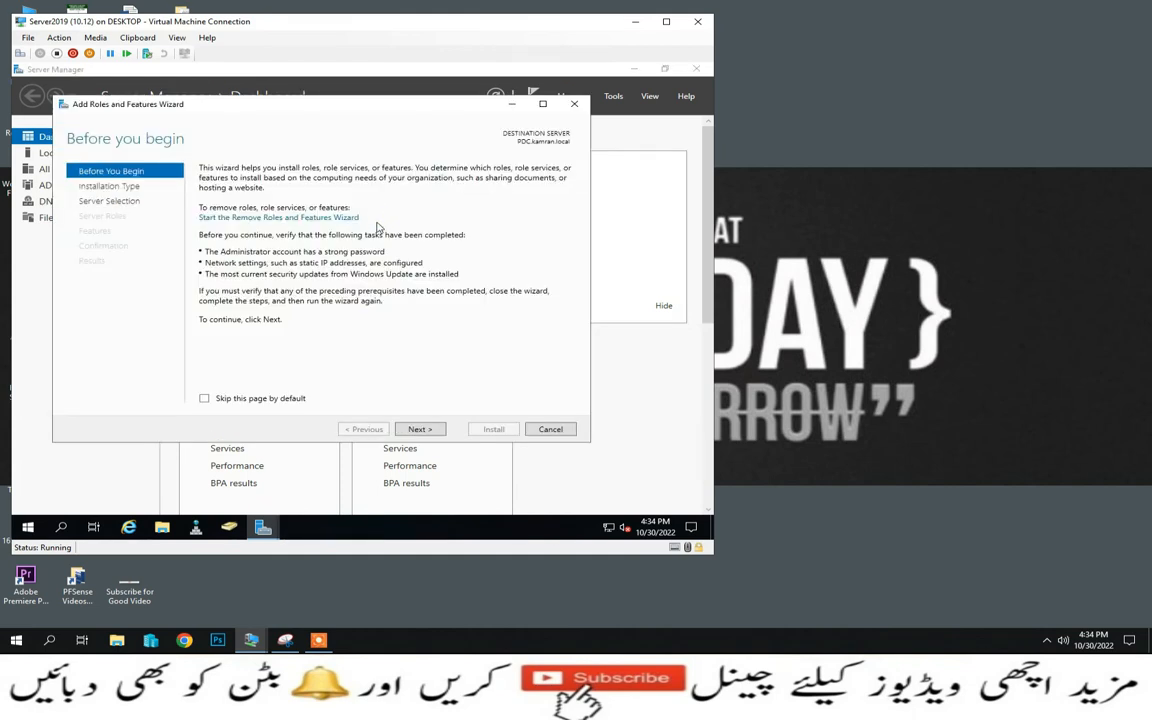
pyautogui.click(421, 429)
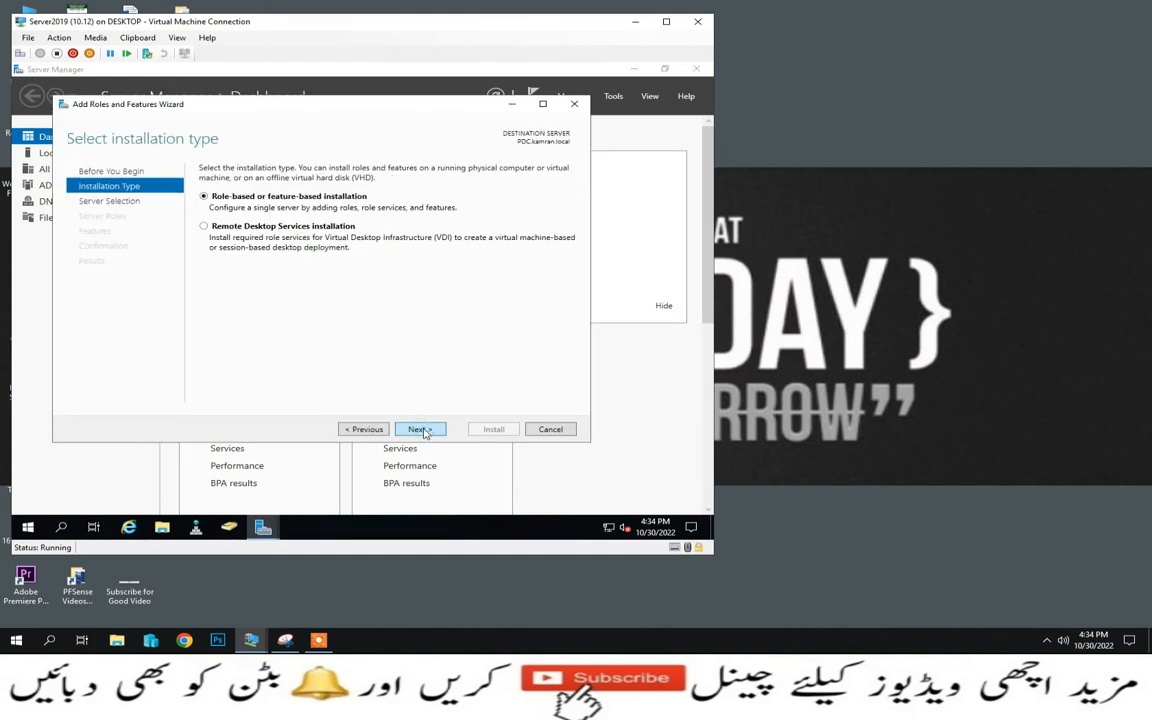
pyautogui.click(423, 430)
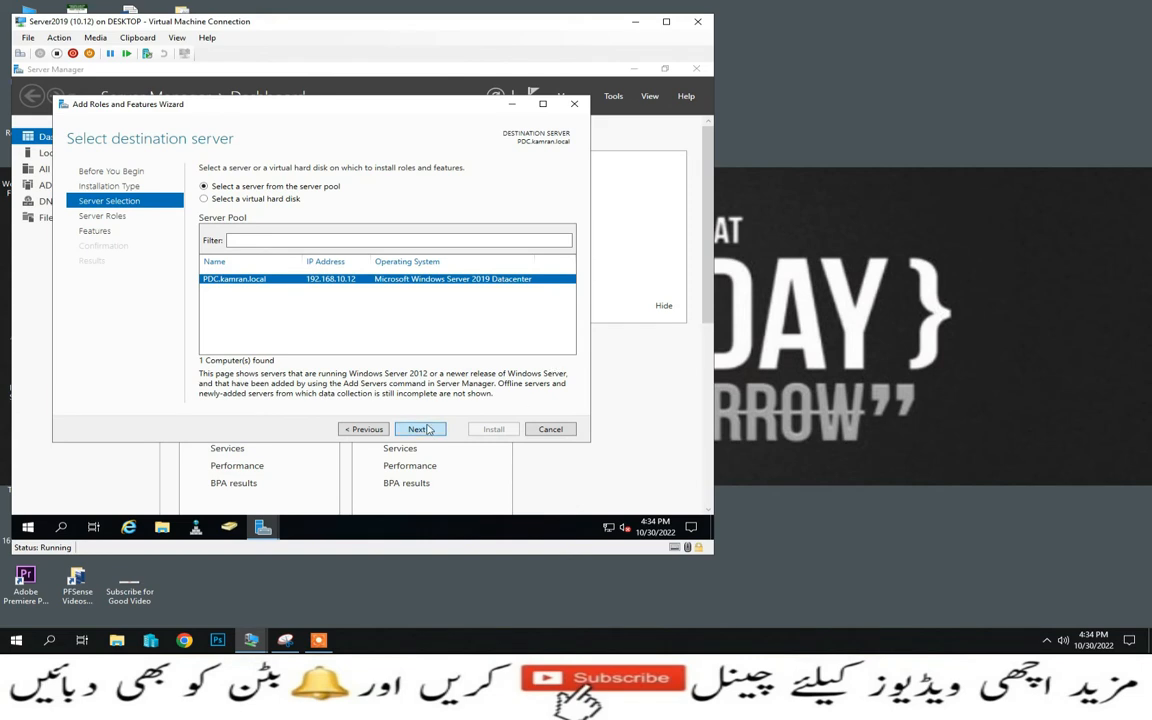
pyautogui.click(421, 429)
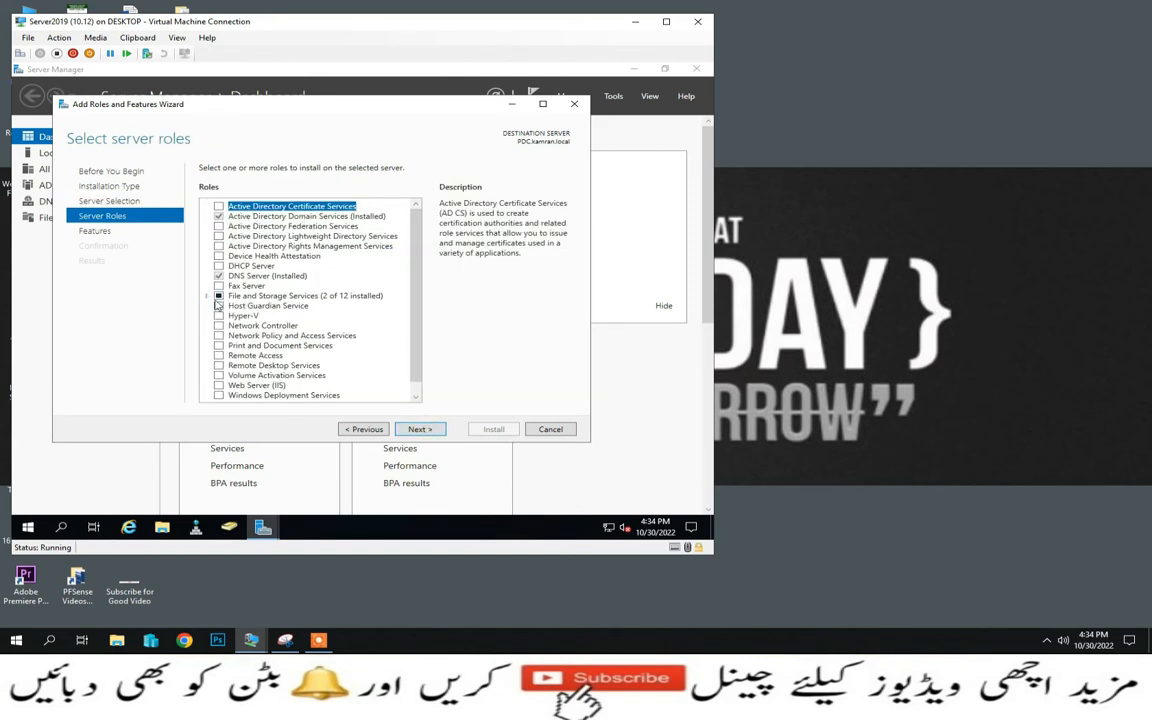
# - Select the iSCSI Target Server role under File and iSCSI Services and continue without extra features to the installation confirmation
pyautogui.click(208, 297)
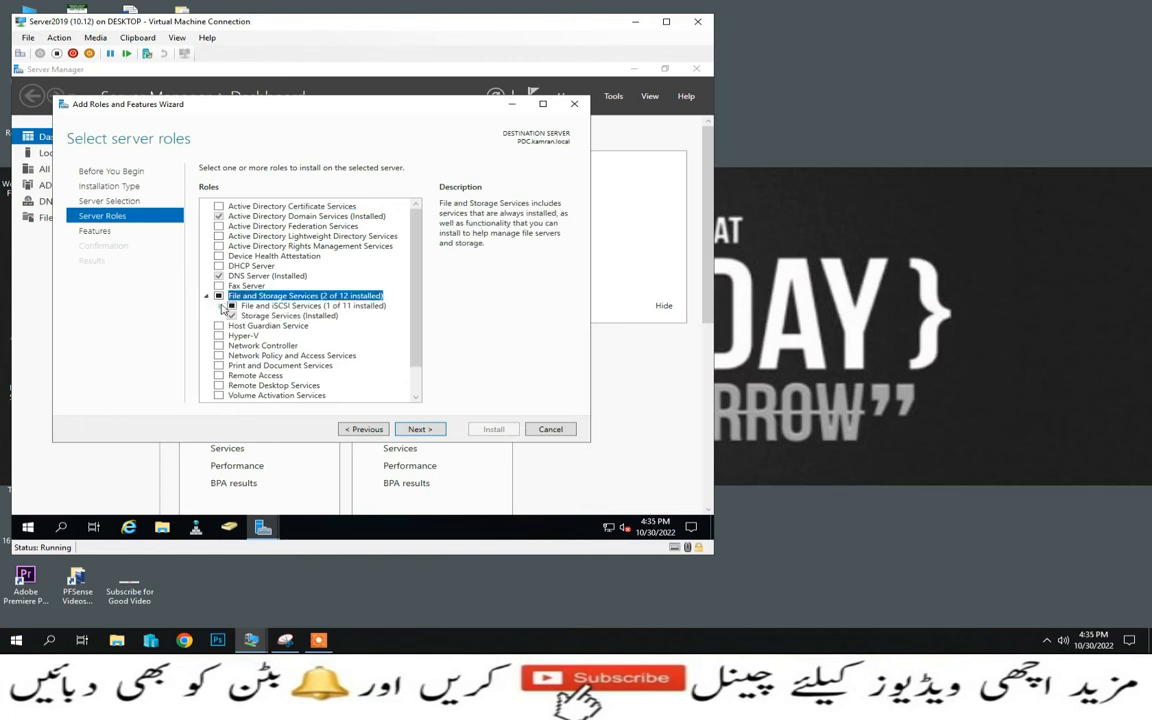
pyautogui.click(221, 306)
pyautogui.scroll(-1, 300, 305)
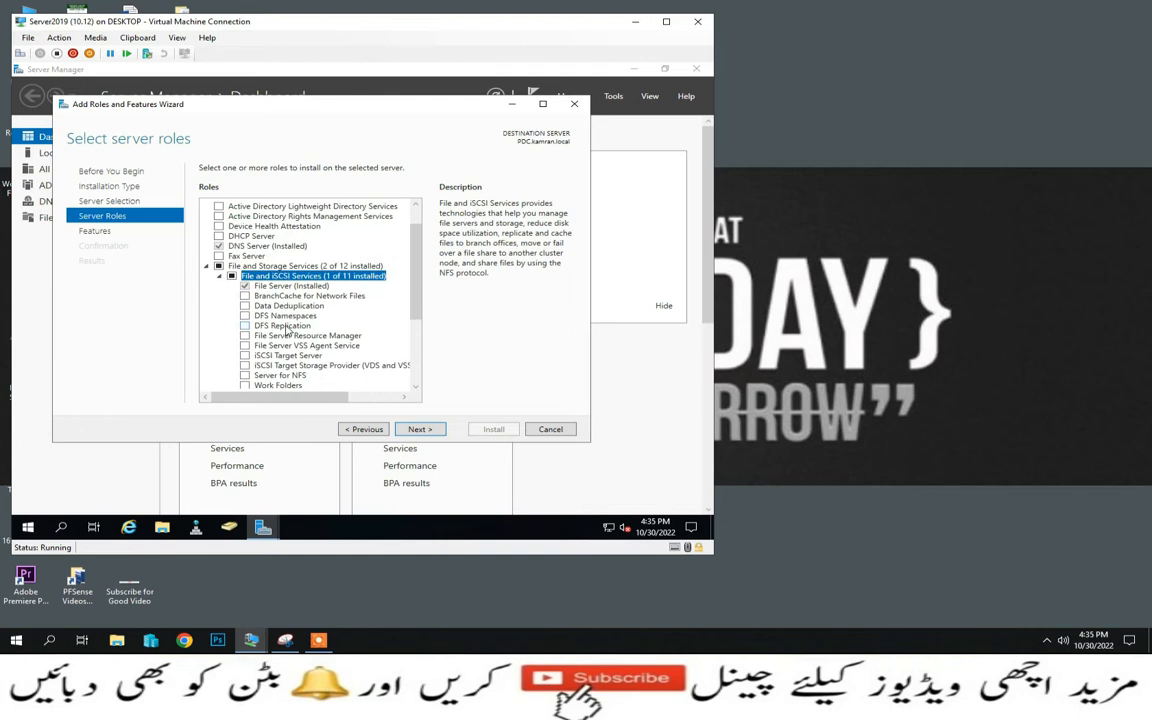
pyautogui.scroll(-1, 340, 305)
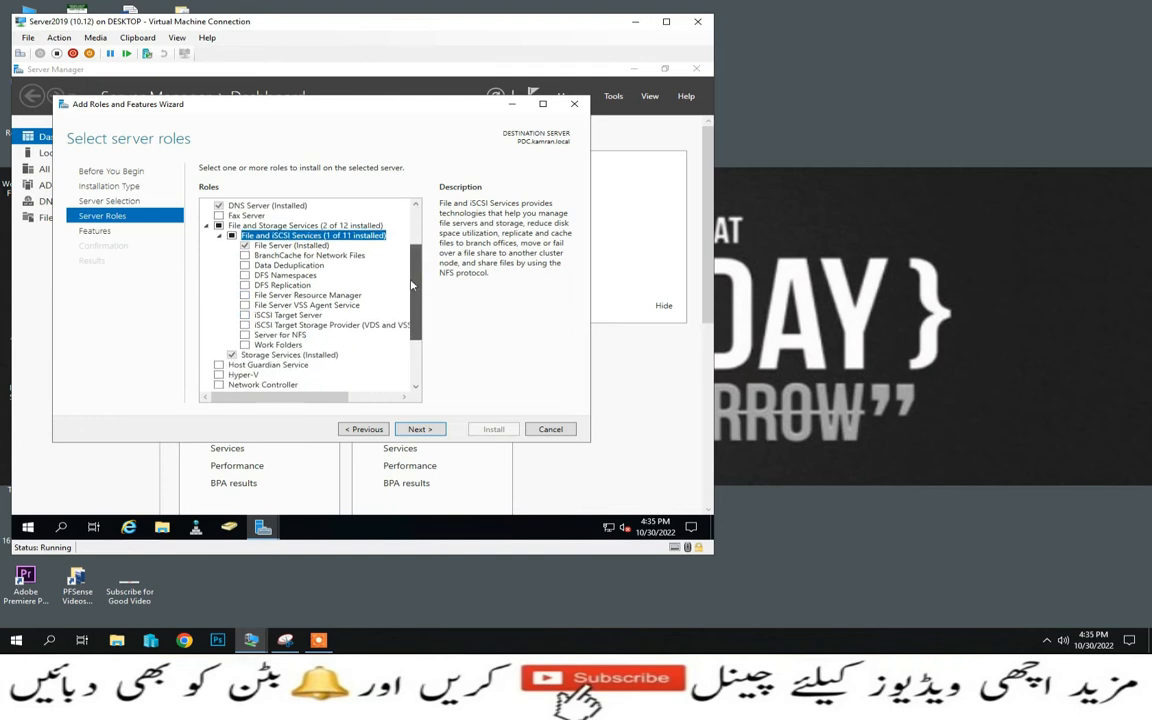
pyautogui.click(245, 312)
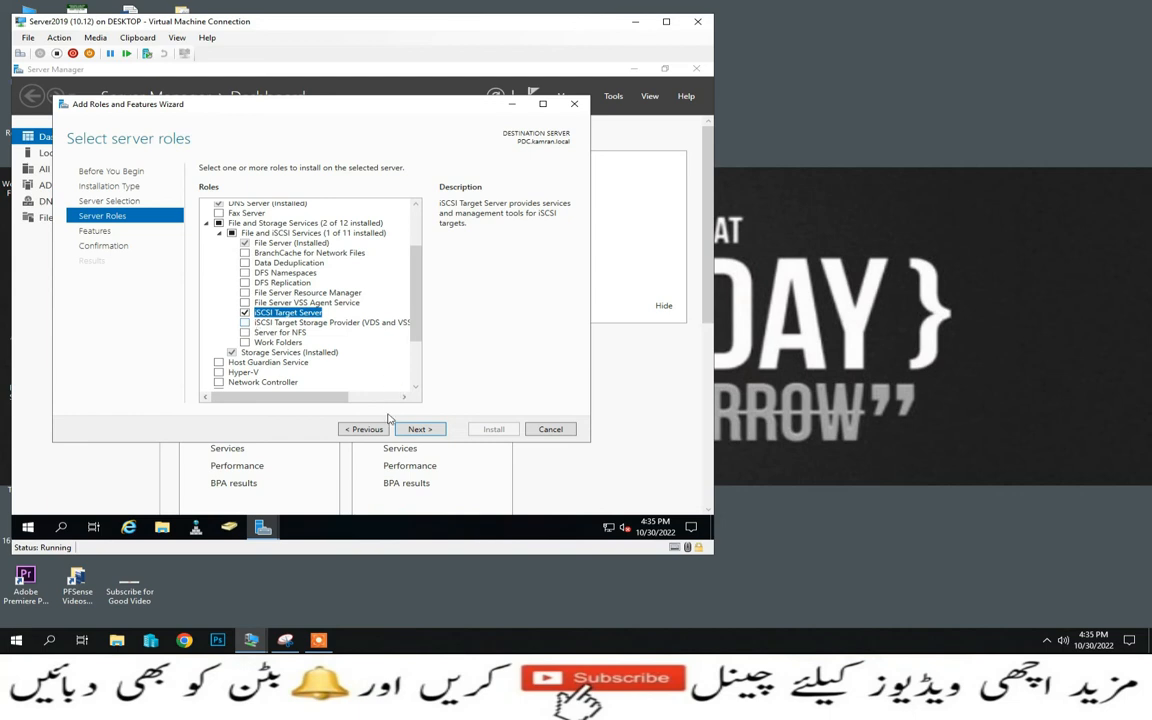
pyautogui.click(417, 429)
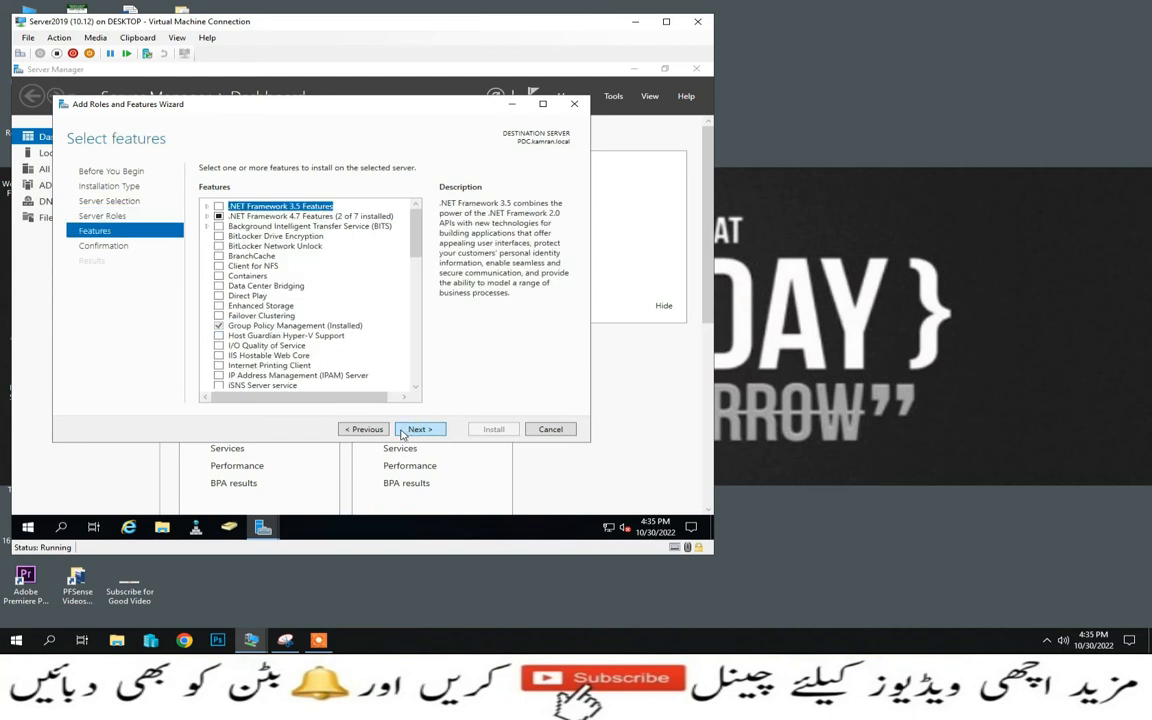
pyautogui.click(405, 430)
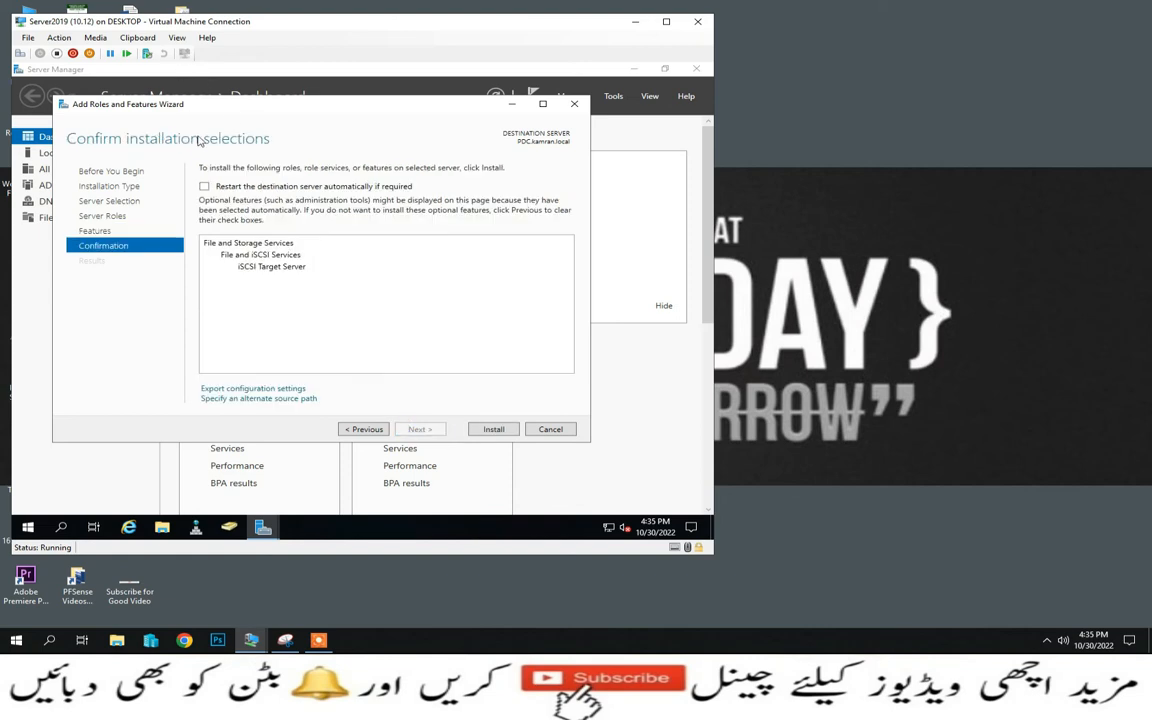
# - Allow automatic restart of the destination server, install the iSCSI Target Server role, and close the wizard once installation finishes
pyautogui.click(205, 186)
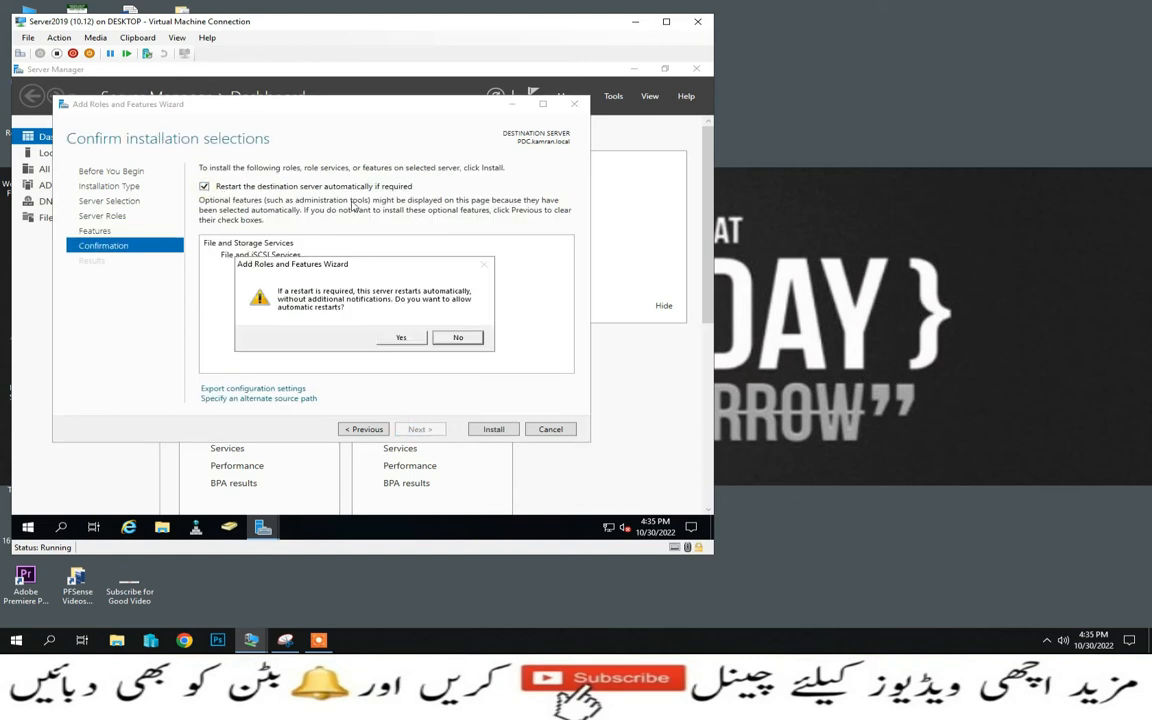
pyautogui.click(397, 338)
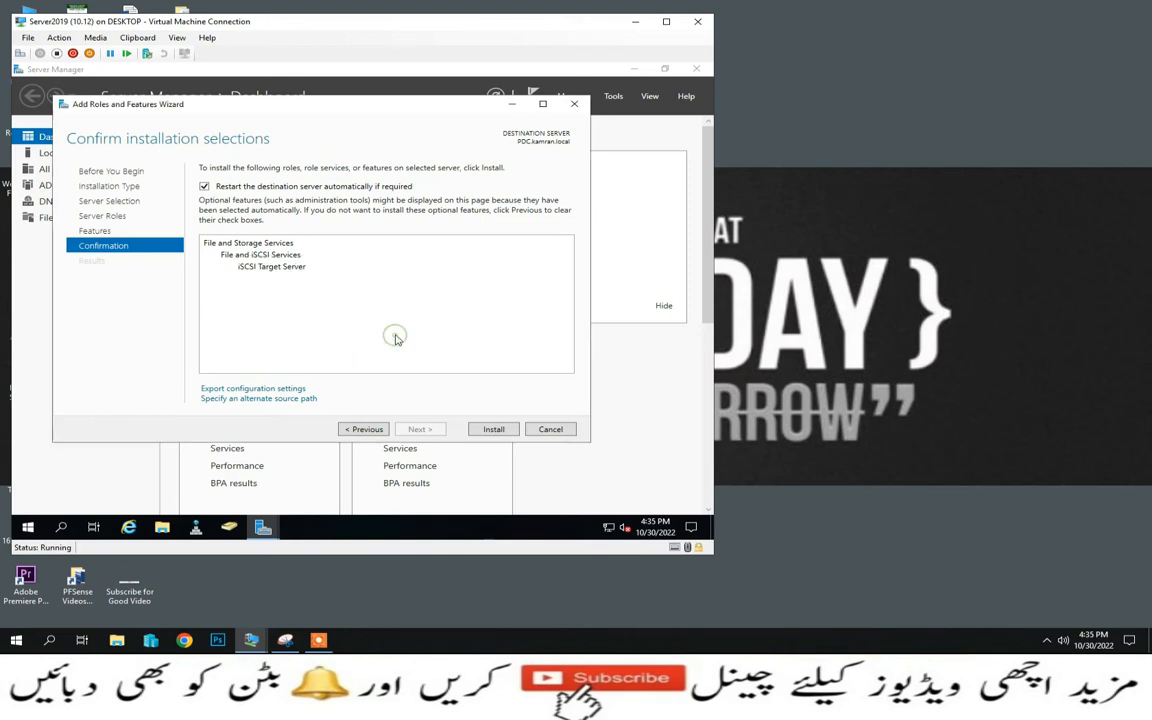
pyautogui.click(494, 429)
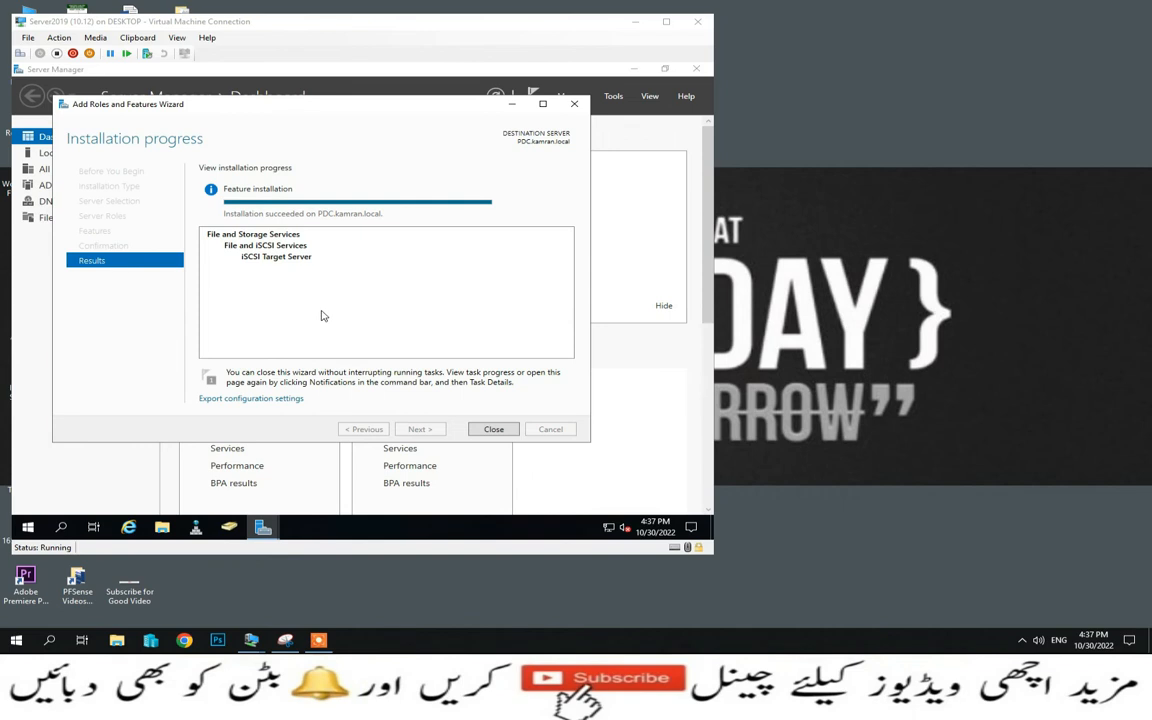
pyautogui.click(490, 430)
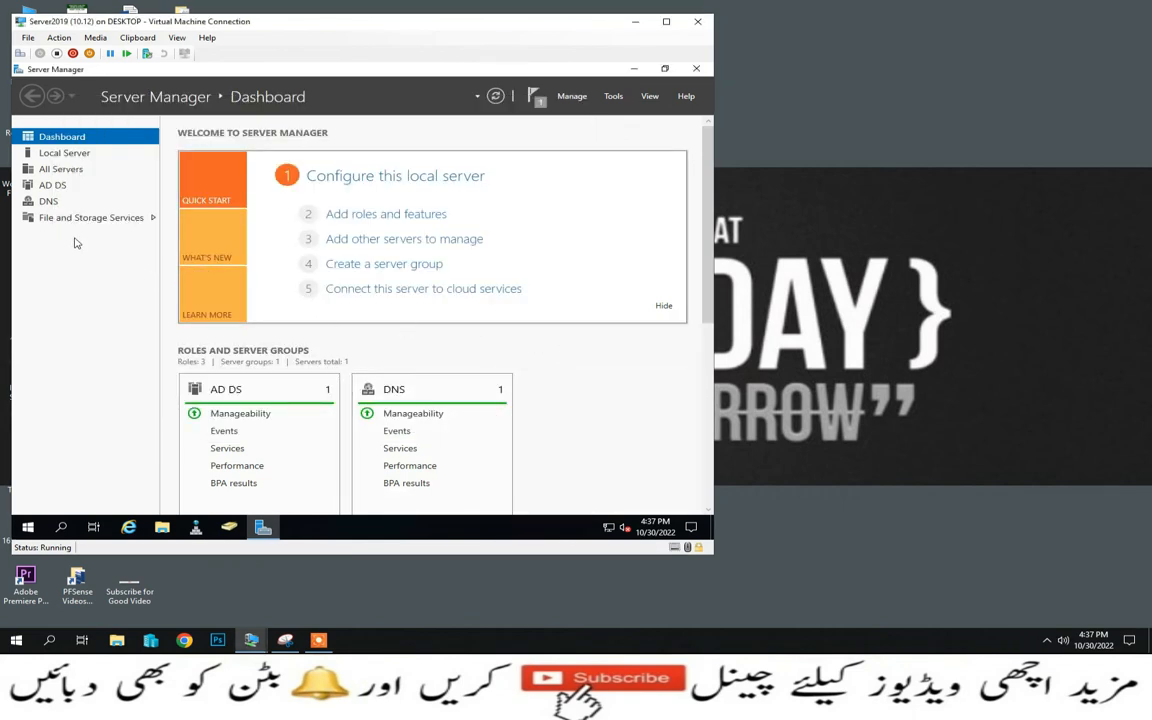
# - Open the iSCSI page of File and Storage Services in Server Manager
pyautogui.click(134, 220)
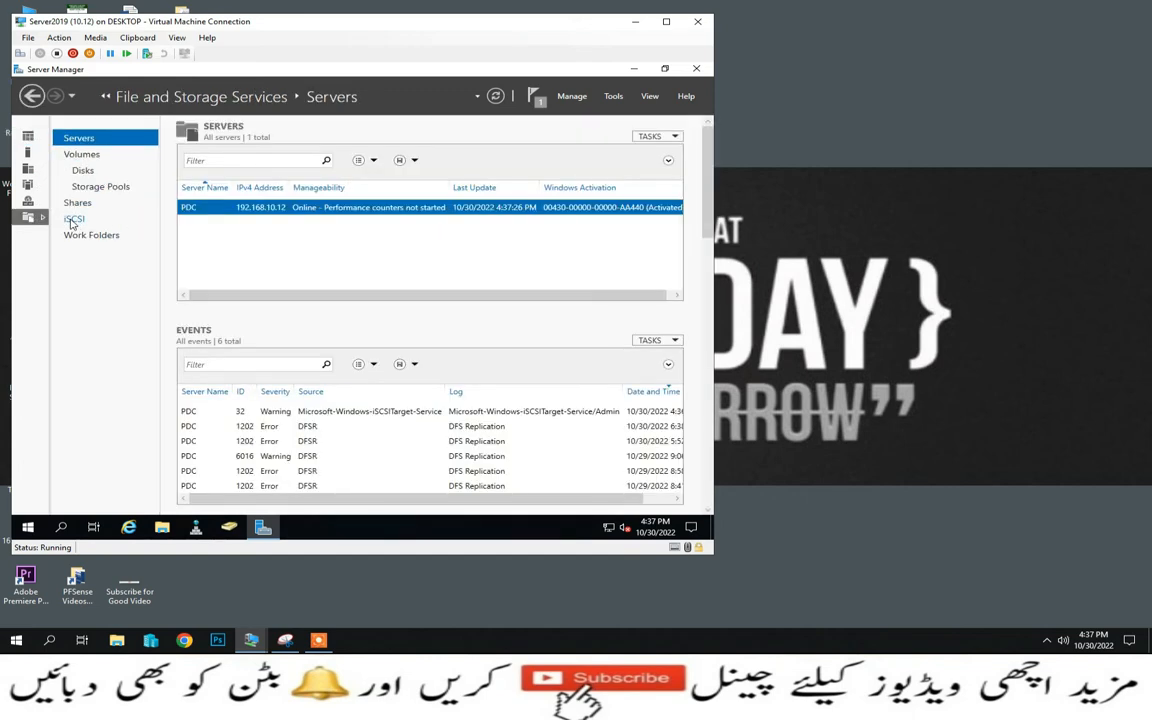
pyautogui.click(73, 219)
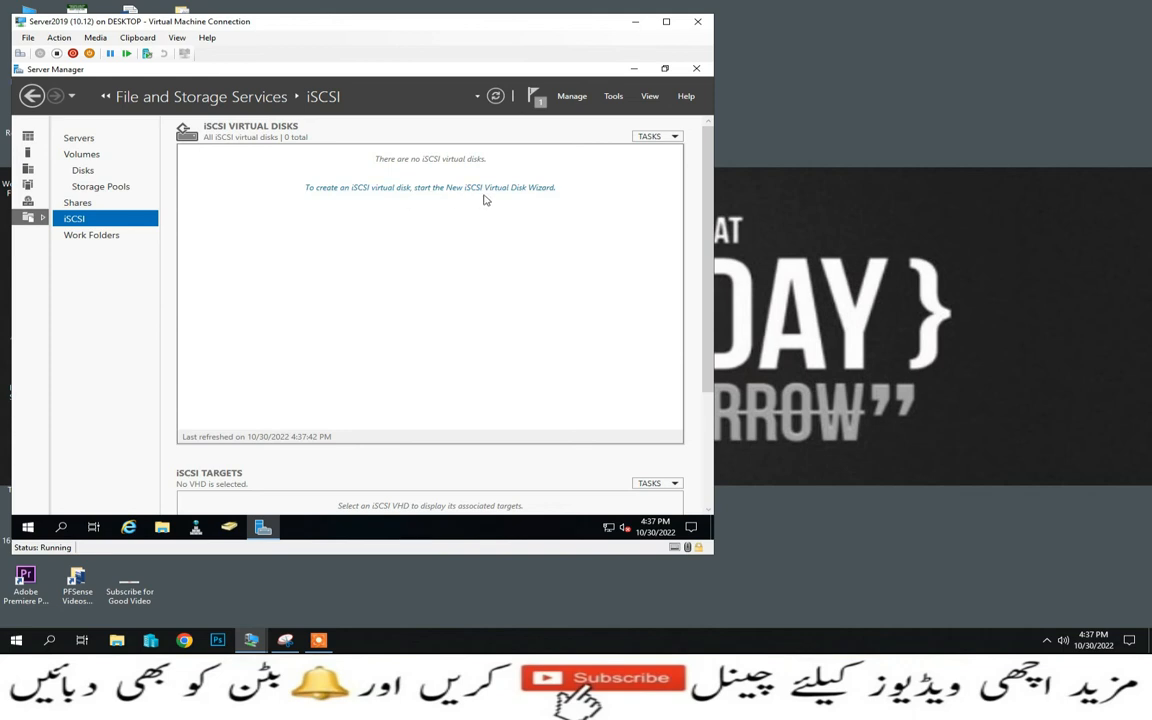
pyautogui.click(539, 190)
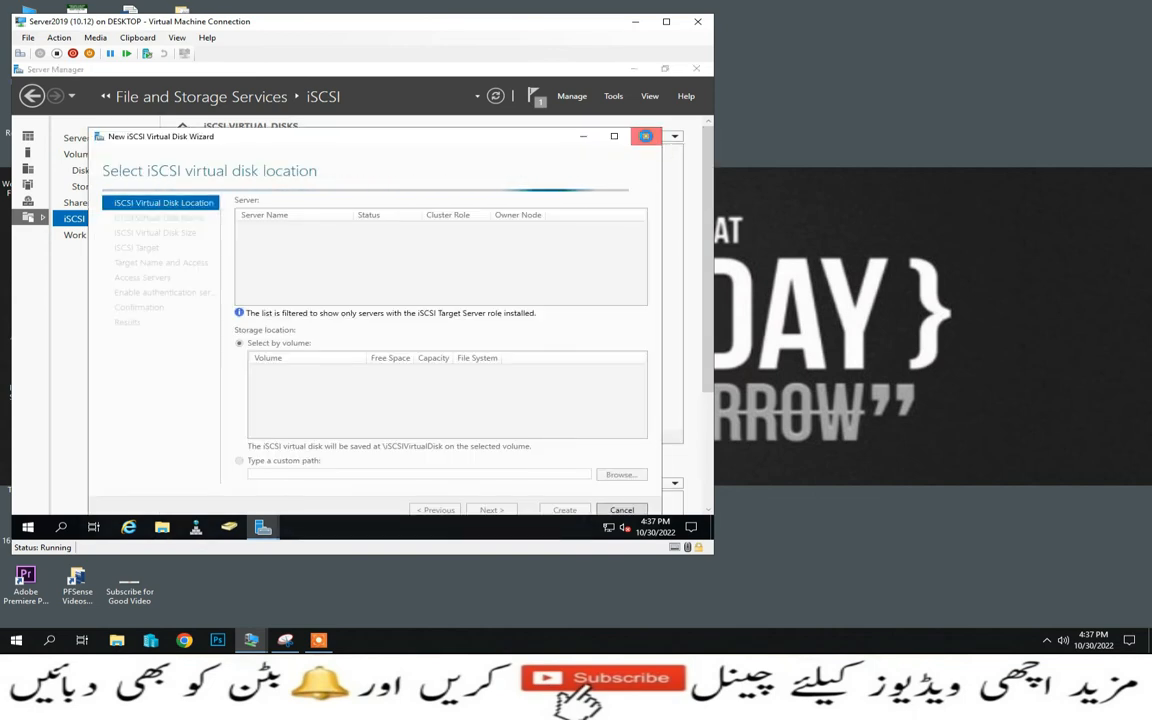
pyautogui.click(645, 136)
pyautogui.click(350, 302)
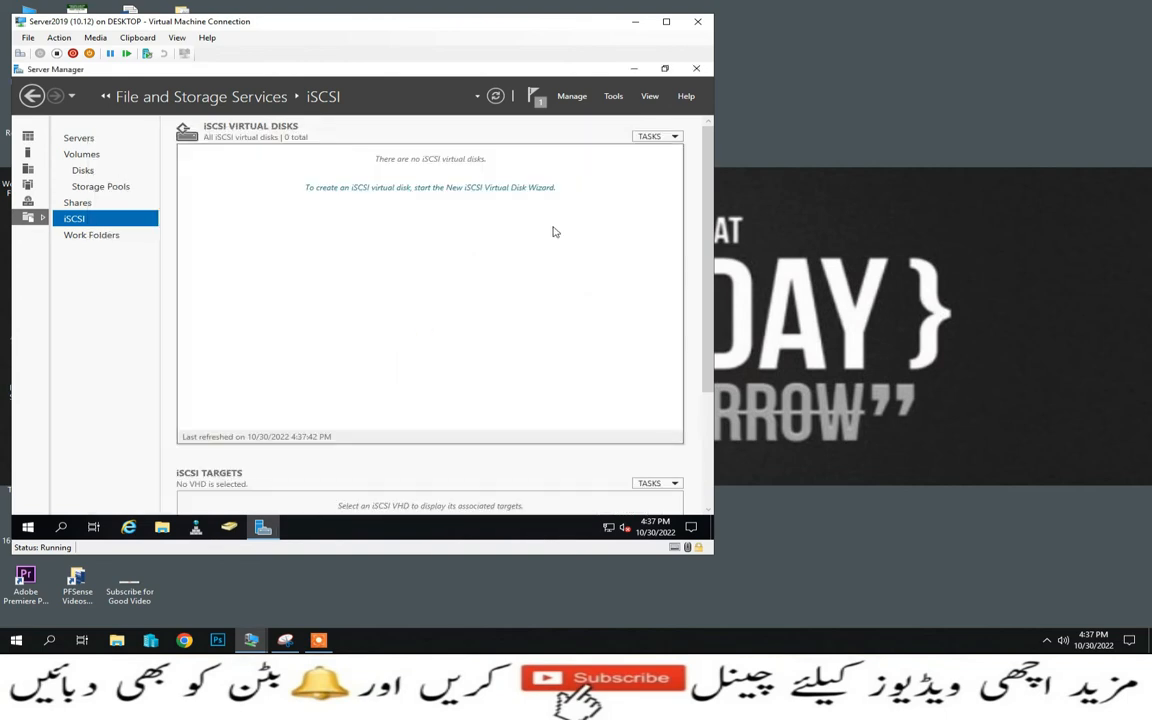
pyautogui.click(676, 137)
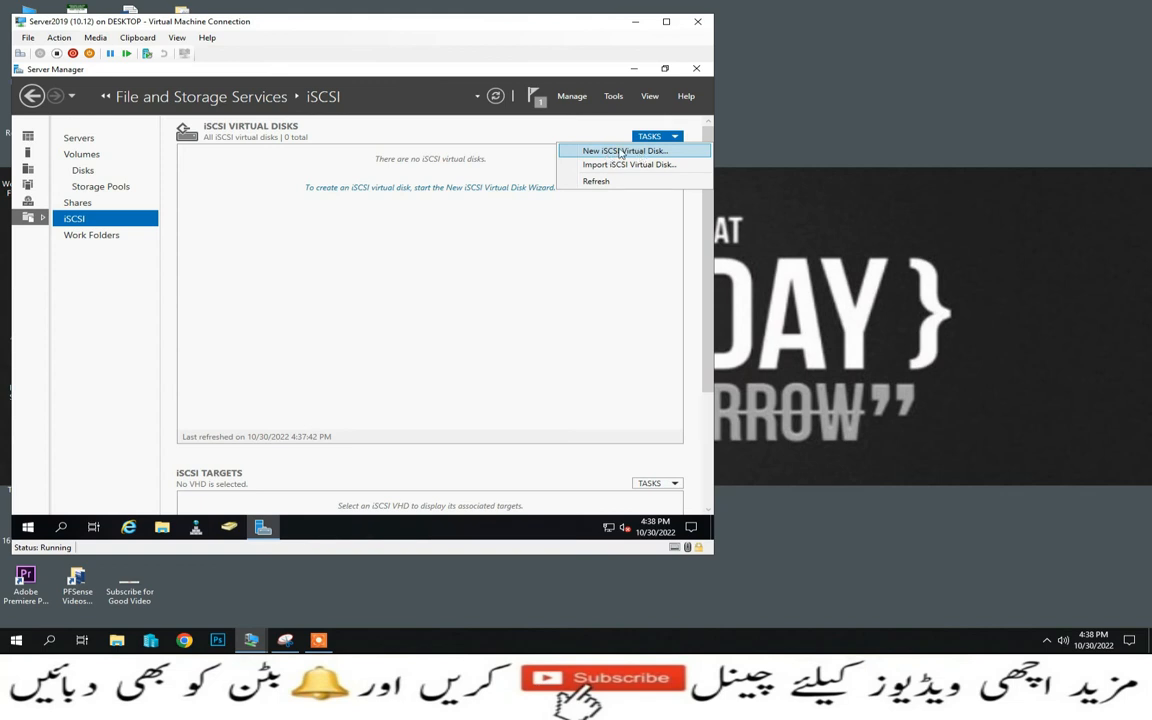
pyautogui.click(641, 152)
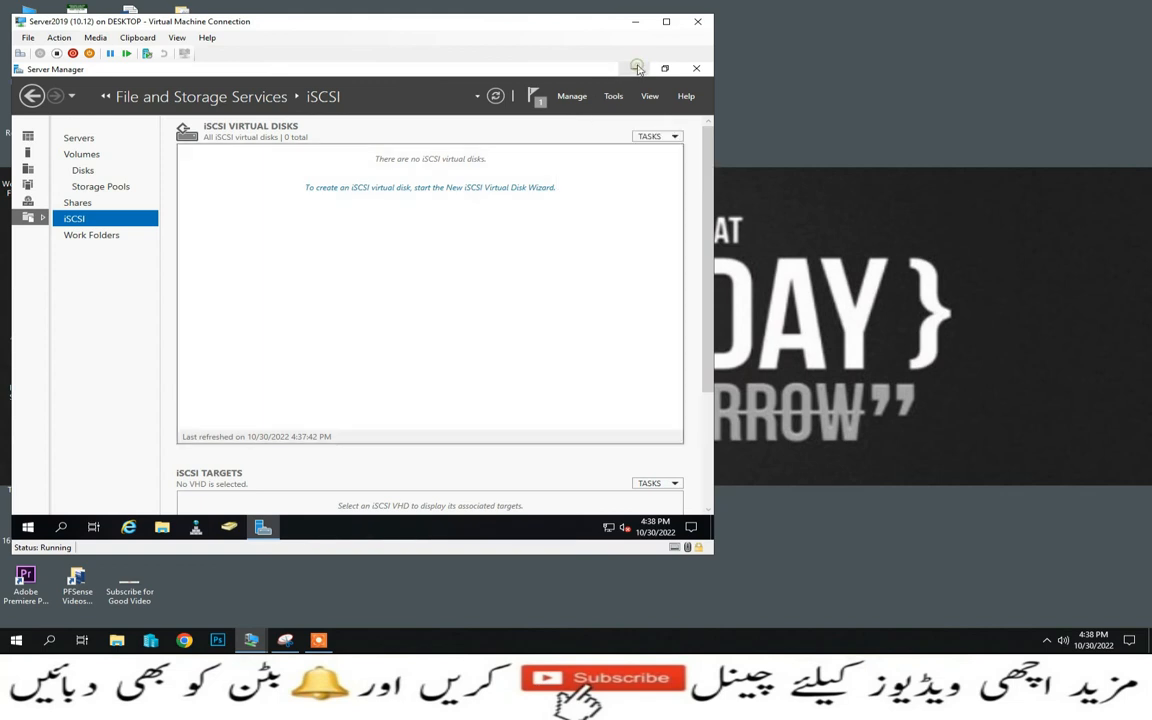
pyautogui.click(636, 68)
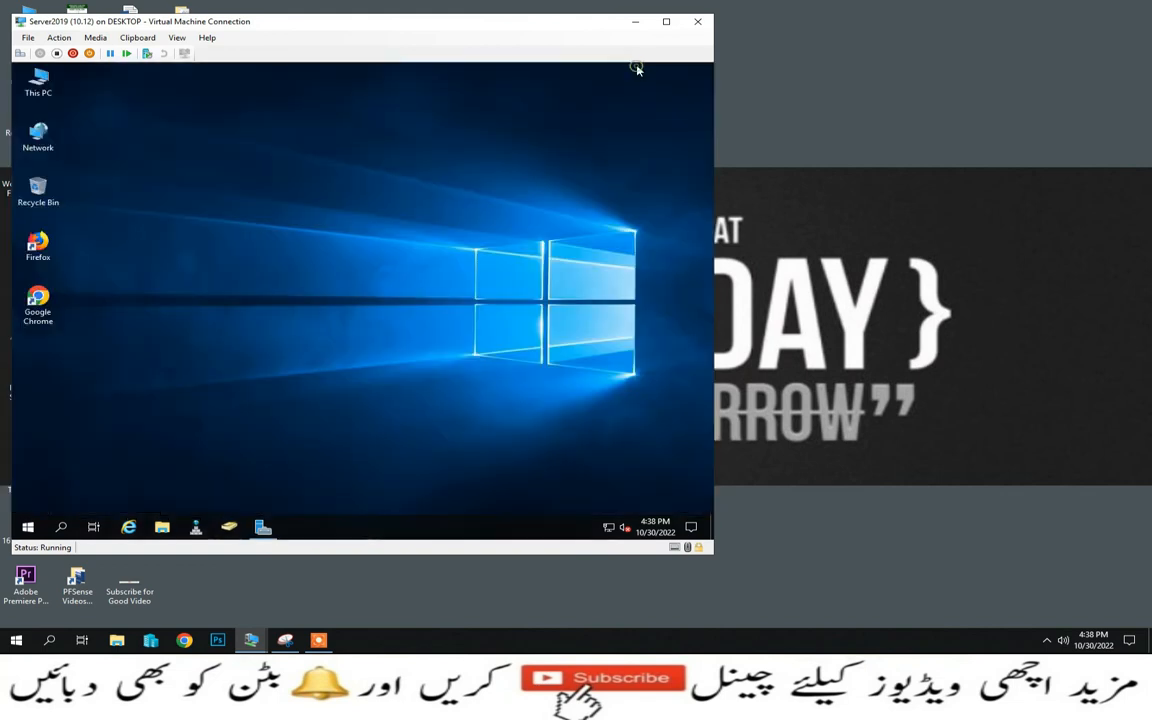
pyautogui.rightClick(45, 83)
pyautogui.click(70, 118)
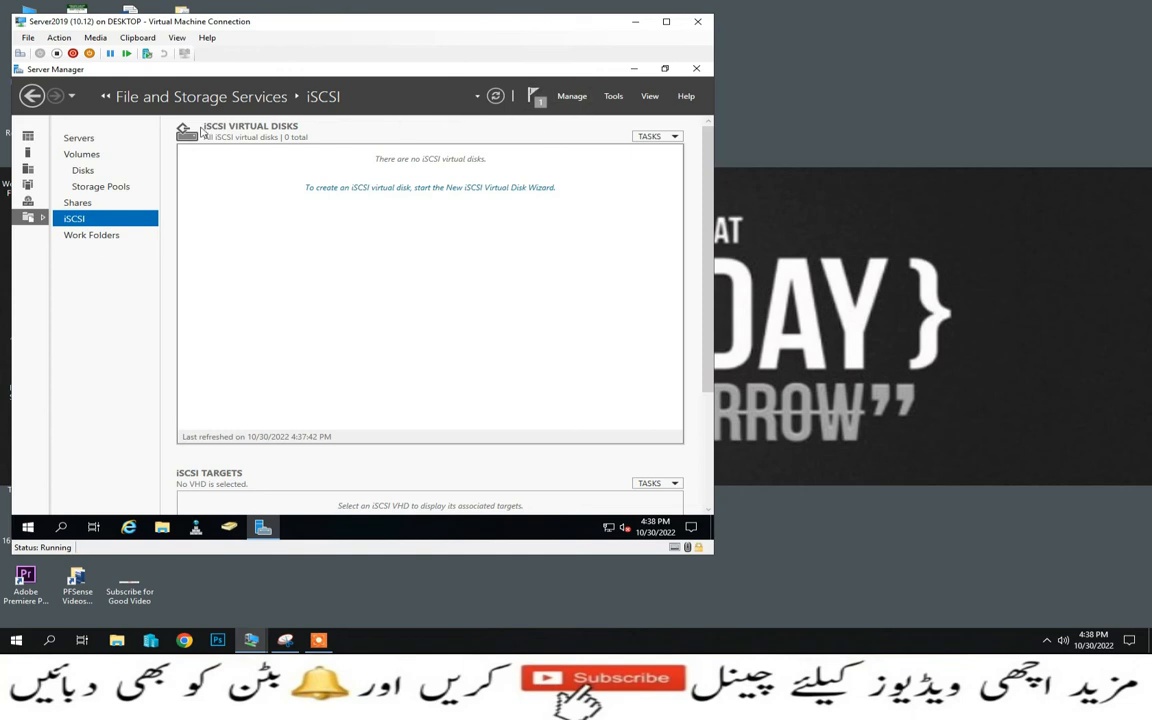
# - Open Disk Management in the server's Computer Management and initialize Disk 1 with the GPT partition style
pyautogui.click(613, 97)
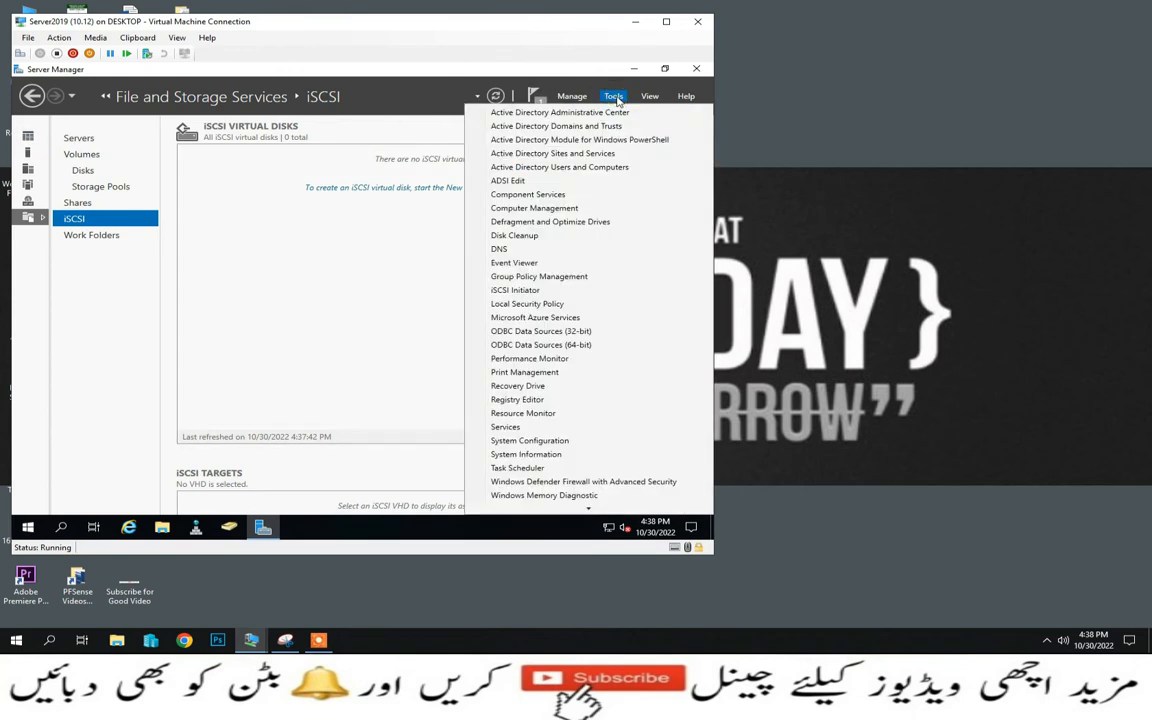
pyautogui.click(509, 208)
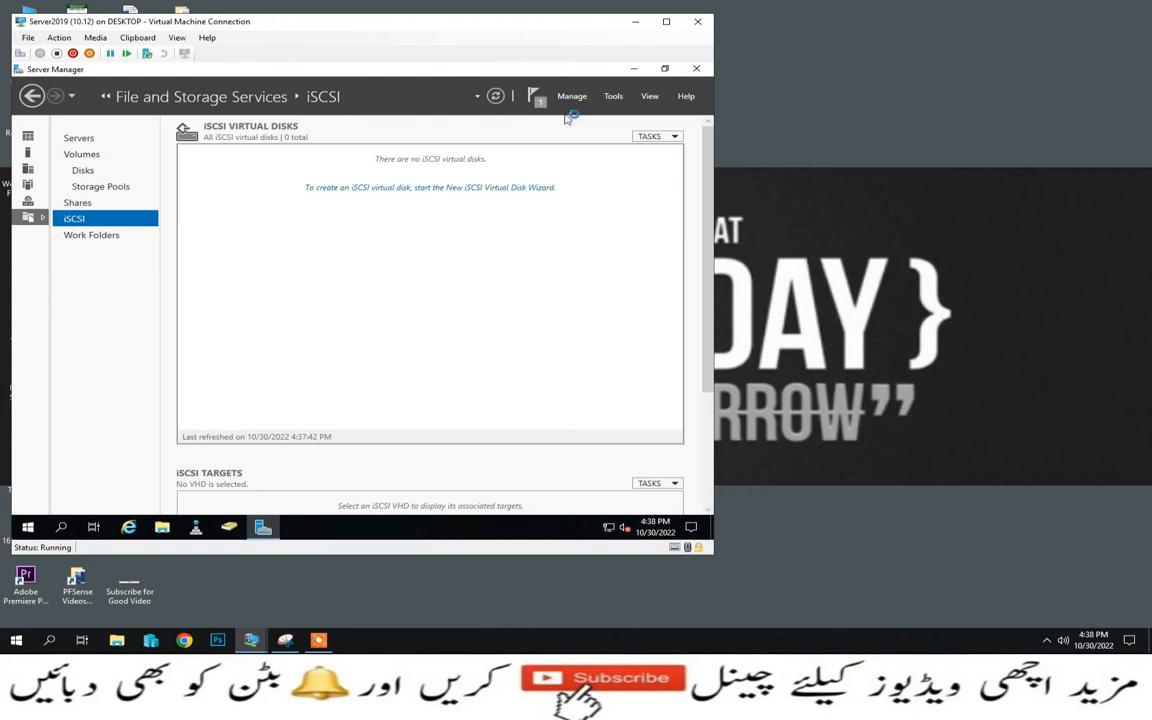
pyautogui.click(630, 69)
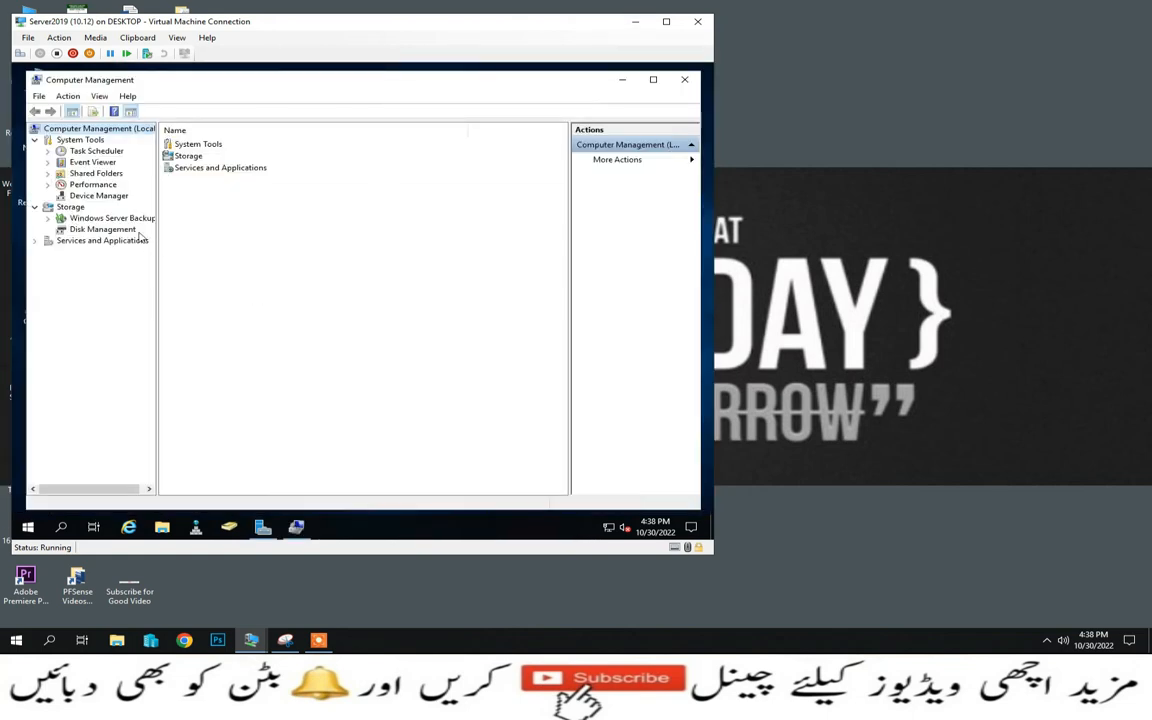
pyautogui.click(100, 229)
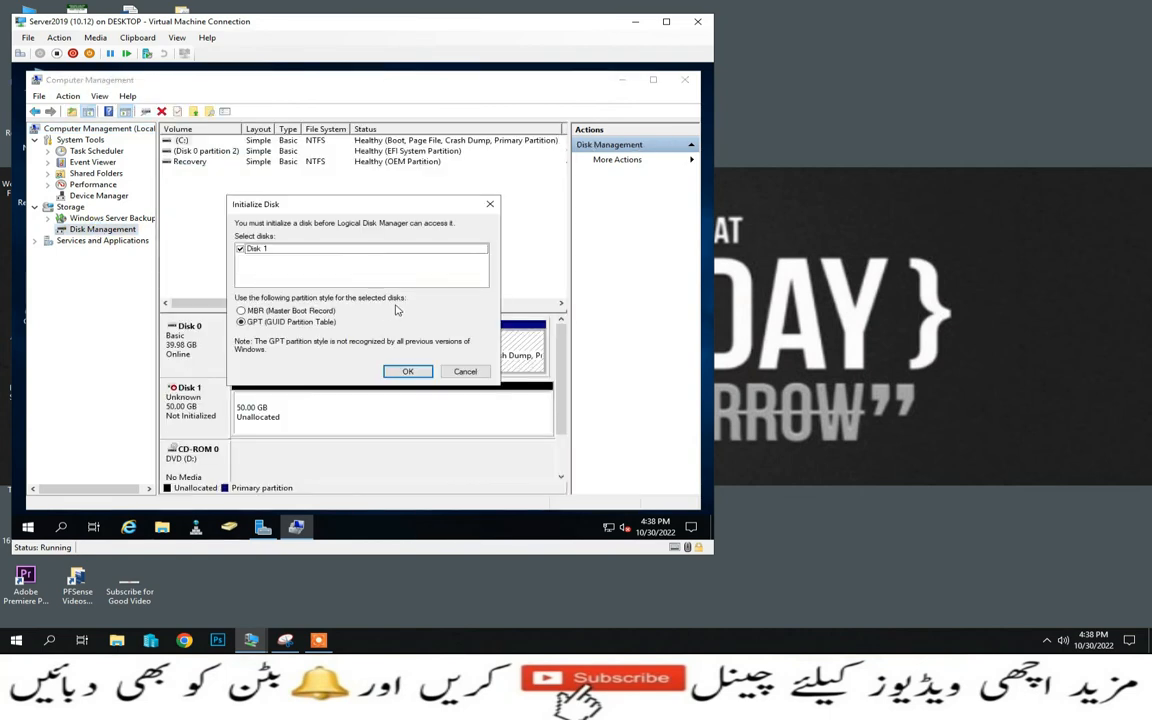
pyautogui.moveTo(300, 204); pyautogui.dragTo(325, 142)
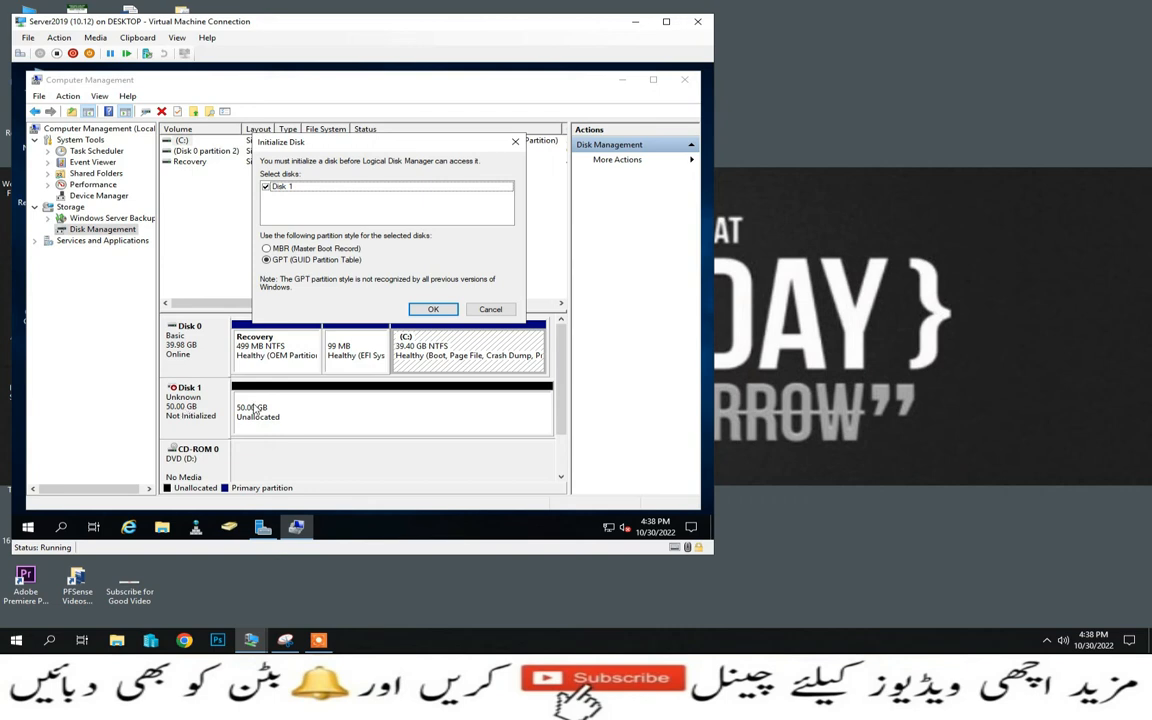
pyautogui.click(435, 308)
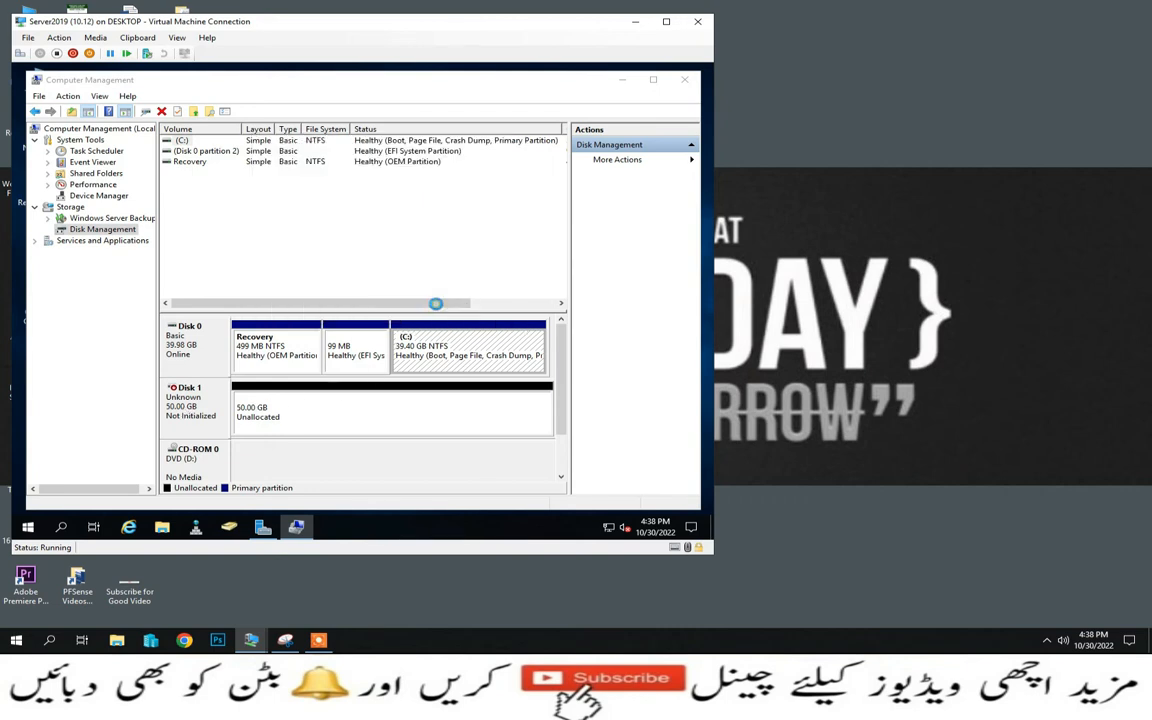
pyautogui.rightClick(215, 415)
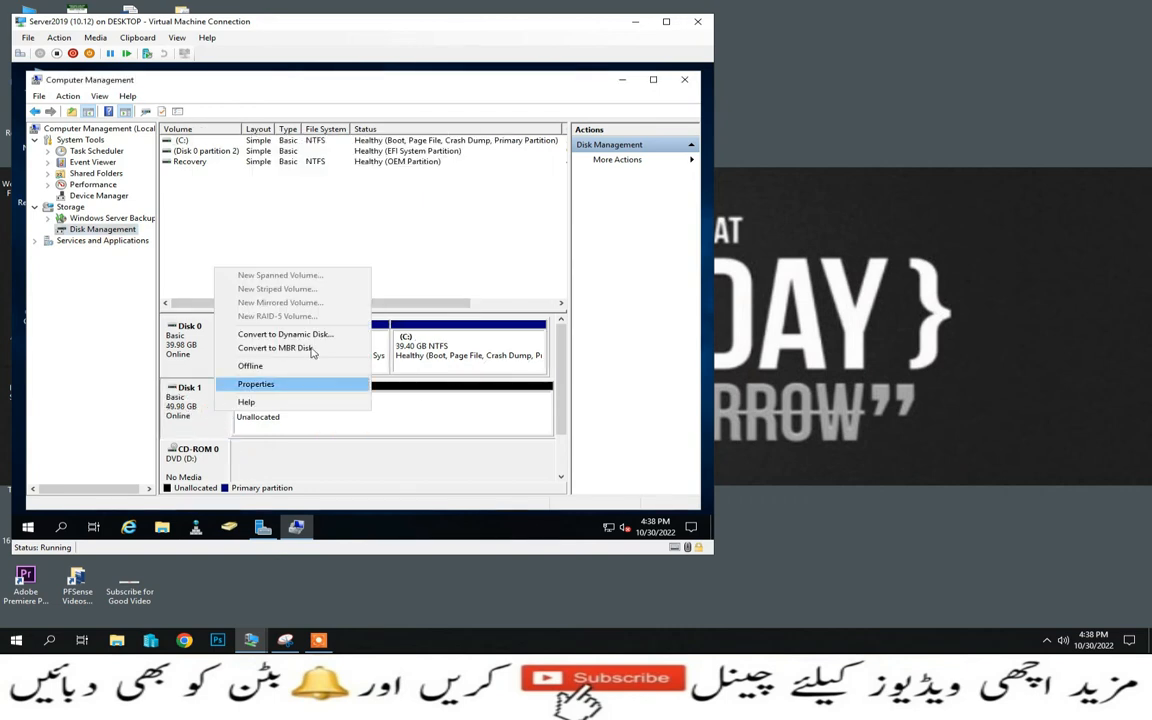
pyautogui.rightClick(406, 426)
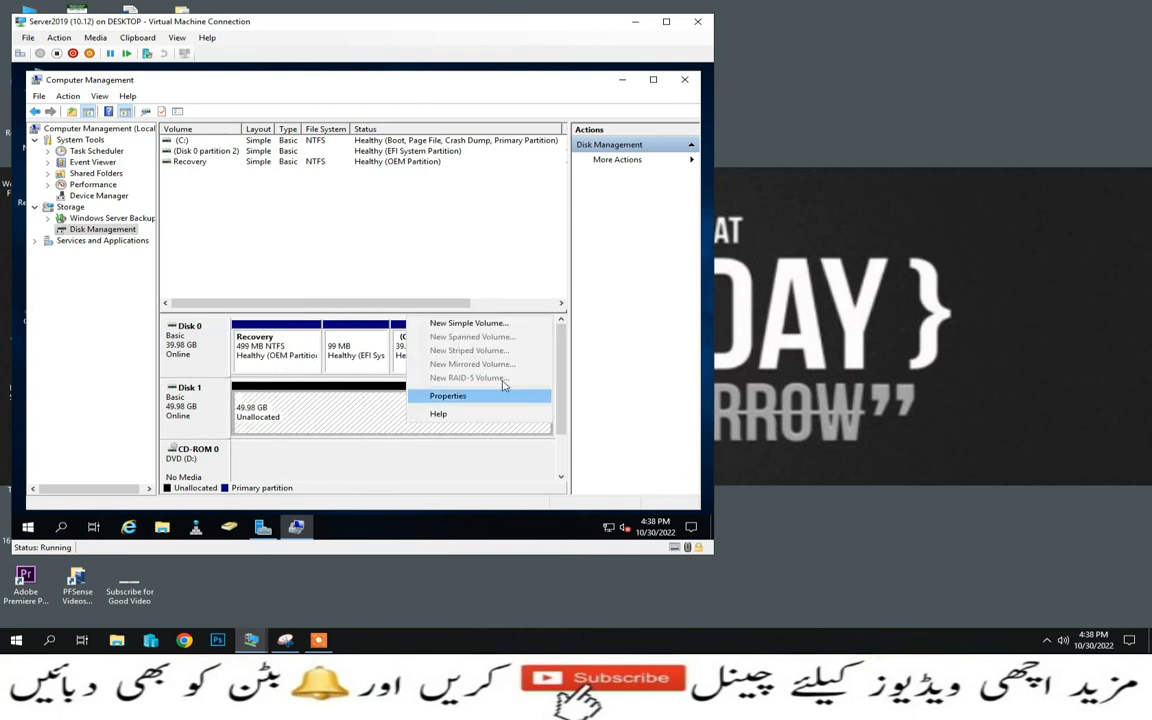
pyautogui.click(485, 324)
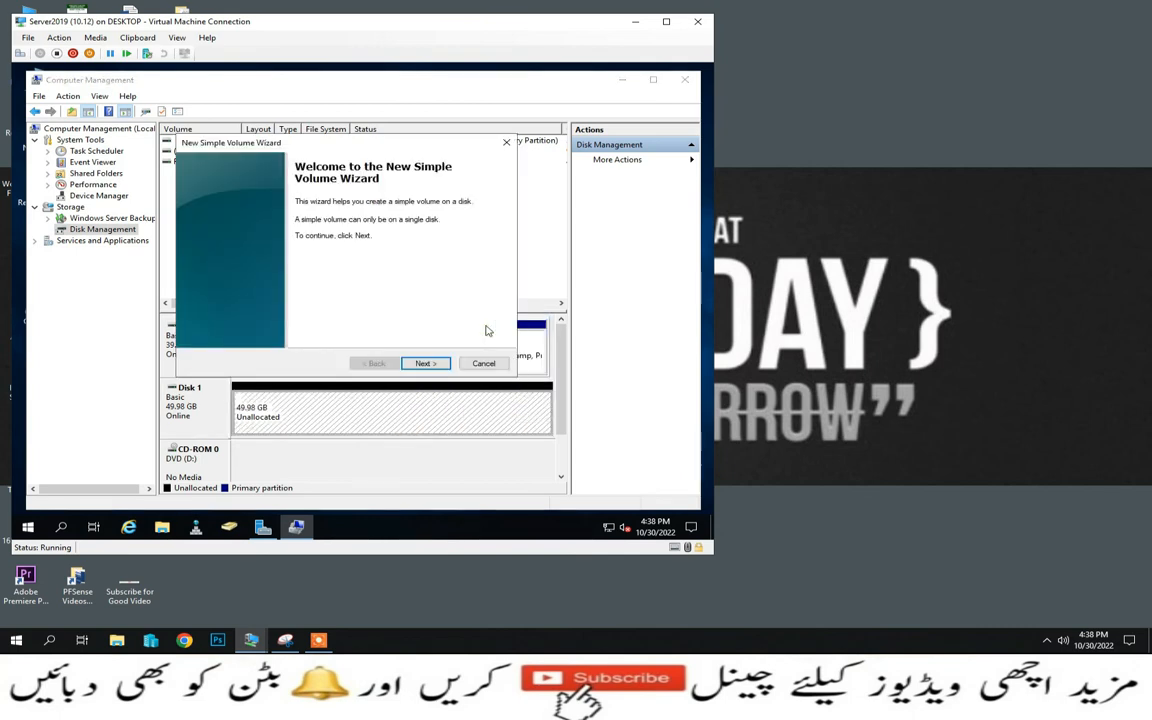
pyautogui.click(424, 363)
pyautogui.click(424, 363)
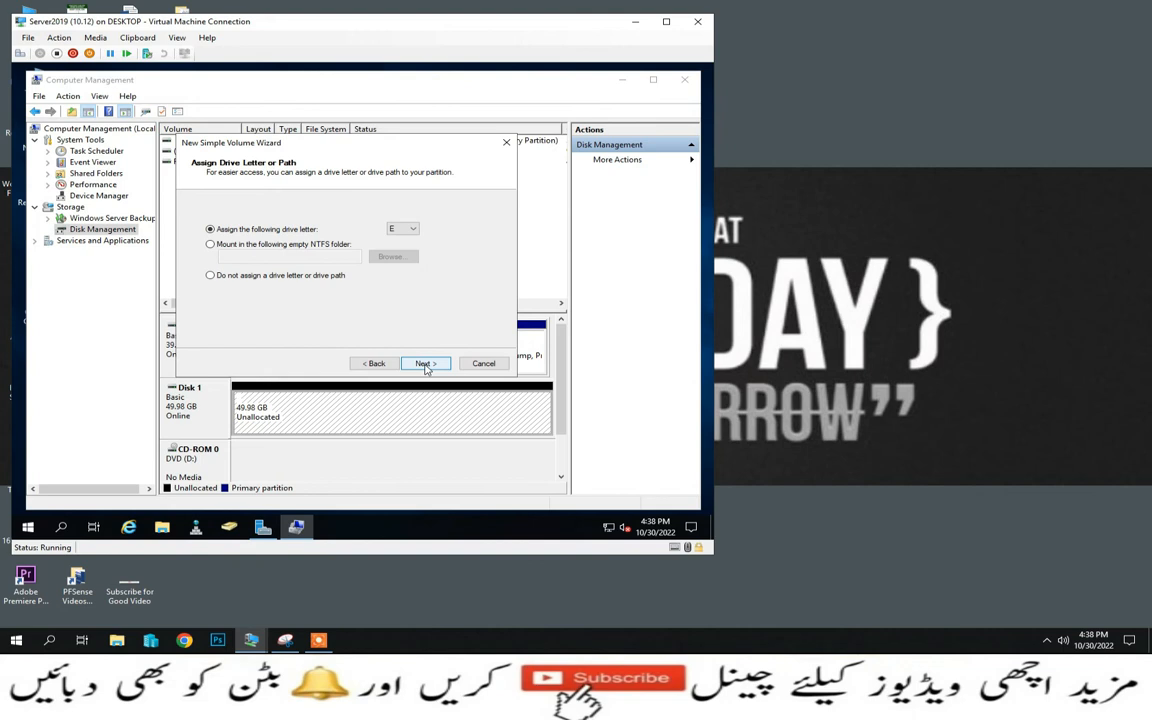
pyautogui.click(482, 364)
# - Change the drive letter of CD-ROM 0 to E
pyautogui.rightClick(168, 456)
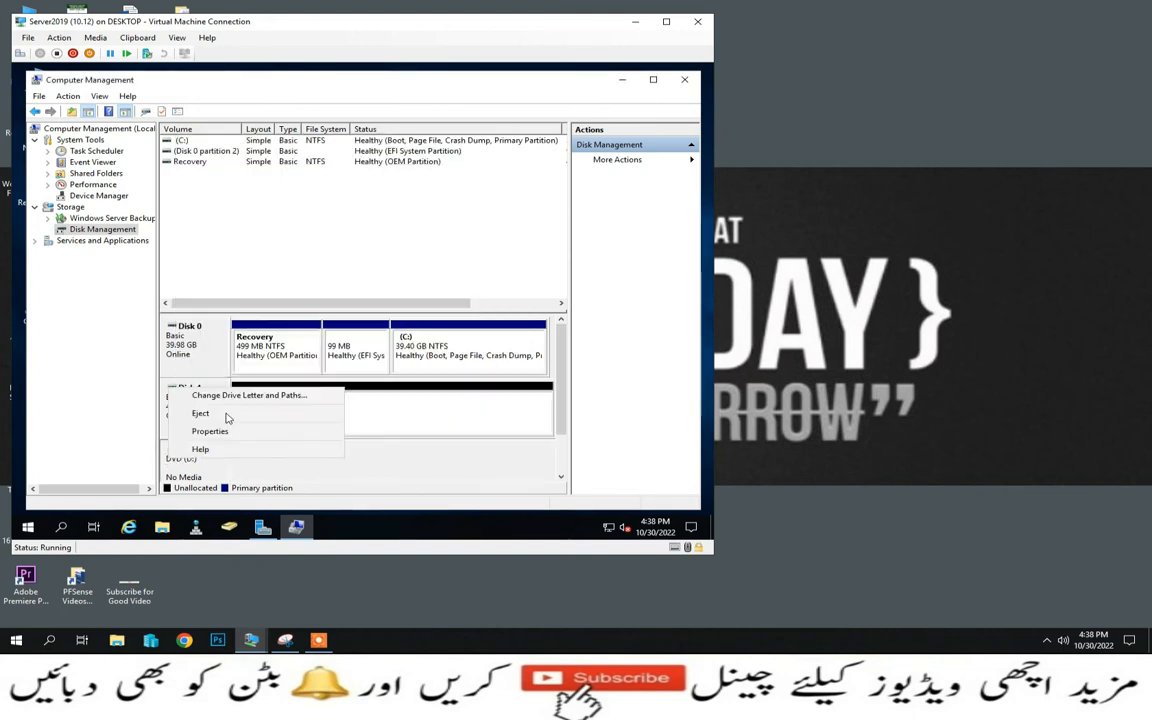
pyautogui.click(196, 395)
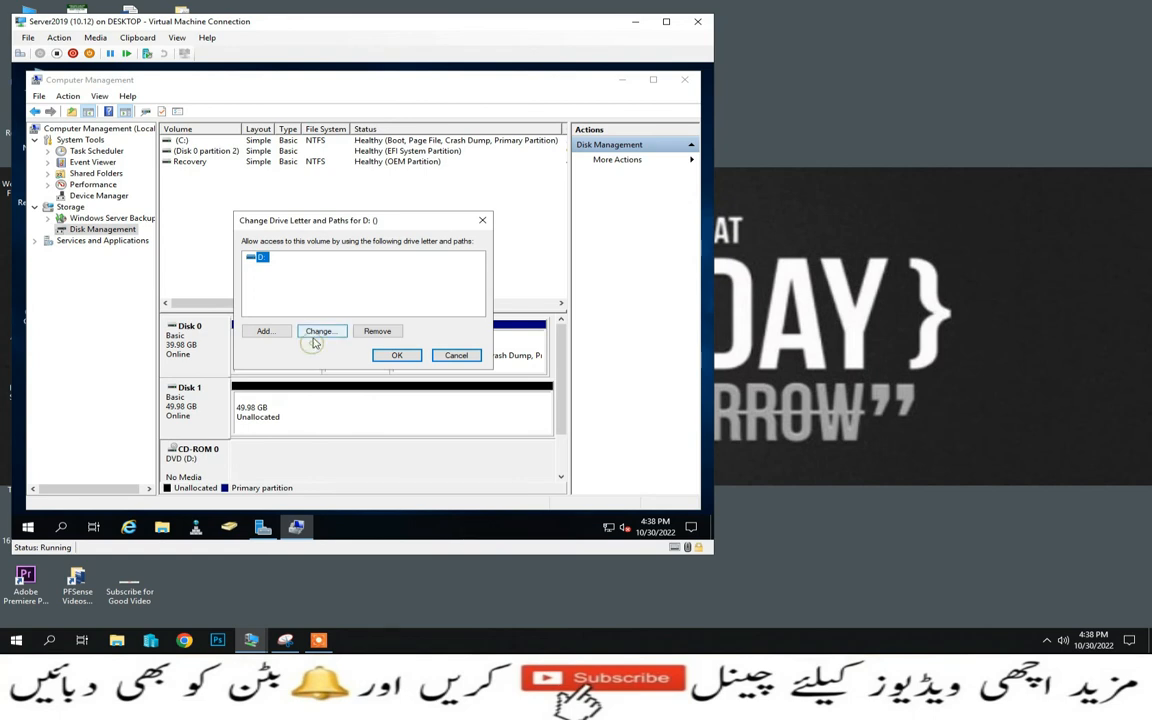
pyautogui.click(318, 331)
pyautogui.click(468, 276)
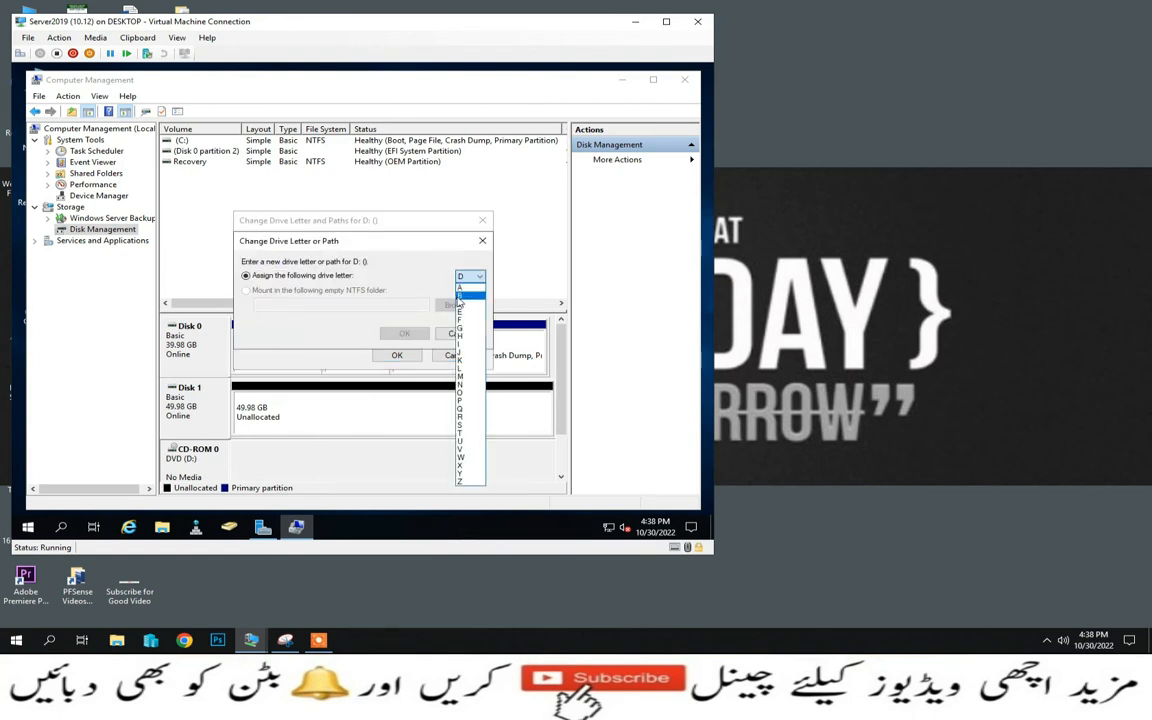
pyautogui.click(461, 312)
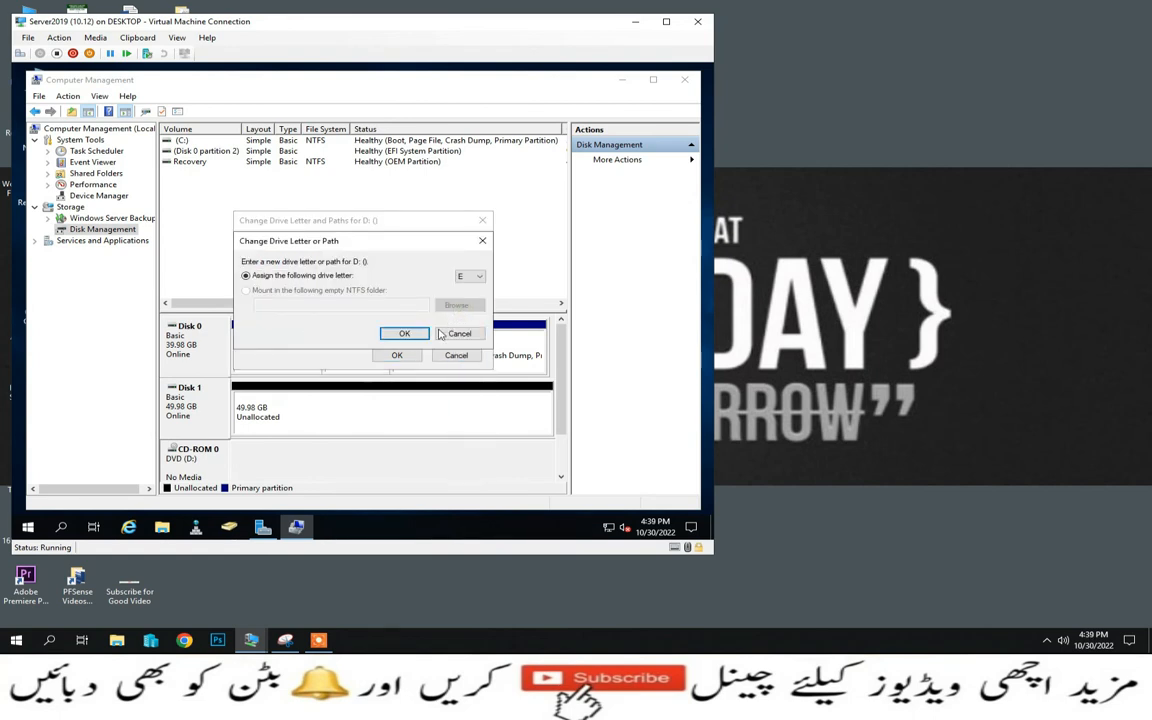
pyautogui.click(404, 333)
pyautogui.click(403, 340)
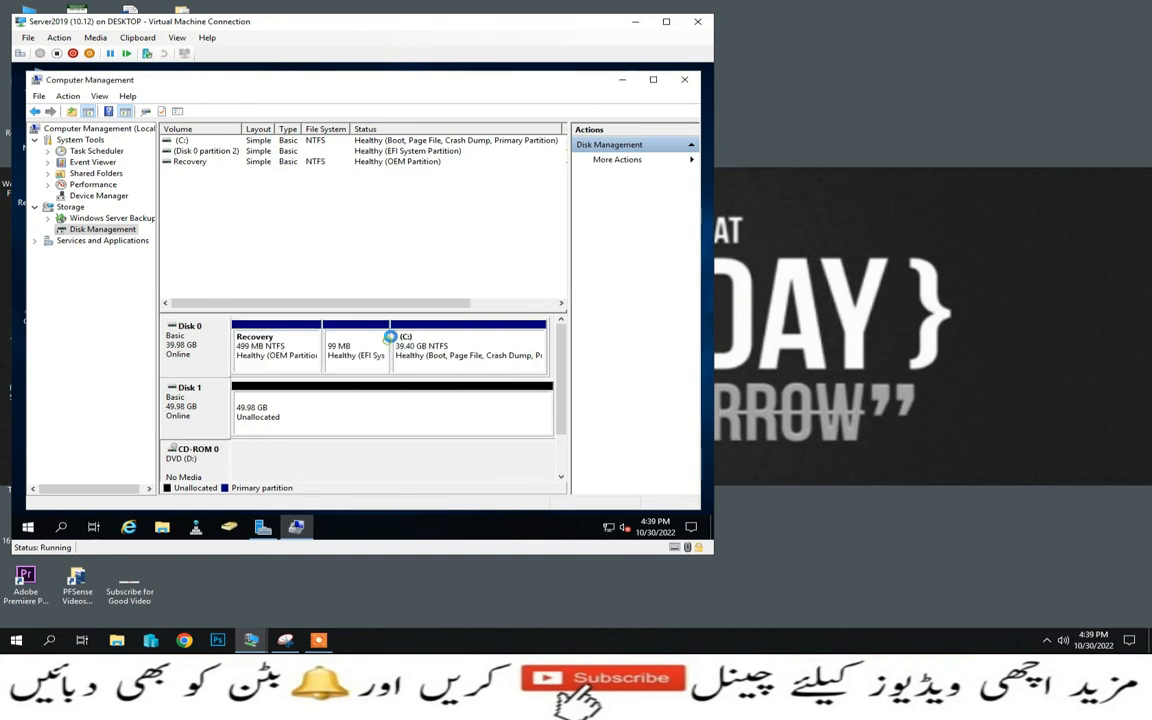
# - Create a simple volume on Disk 1's unallocated space with the default size, NTFS and quick format, and close Computer Management
pyautogui.rightClick(258, 408)
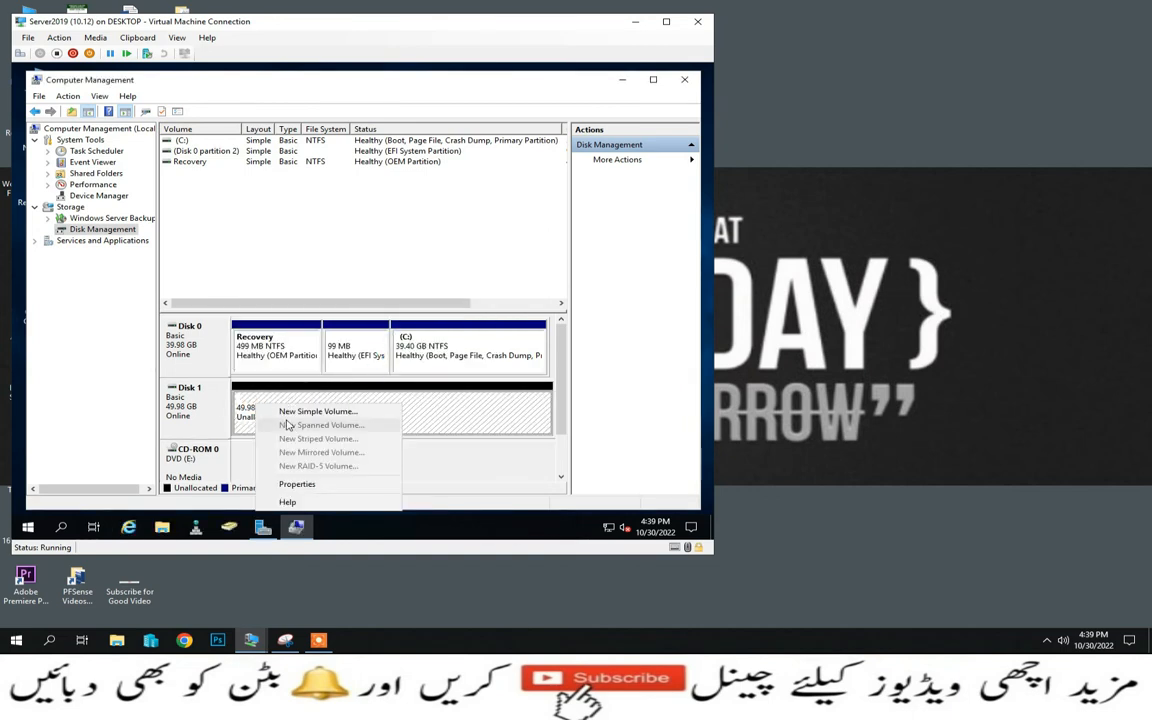
pyautogui.click(320, 411)
pyautogui.click(424, 363)
pyautogui.click(422, 364)
pyautogui.click(423, 364)
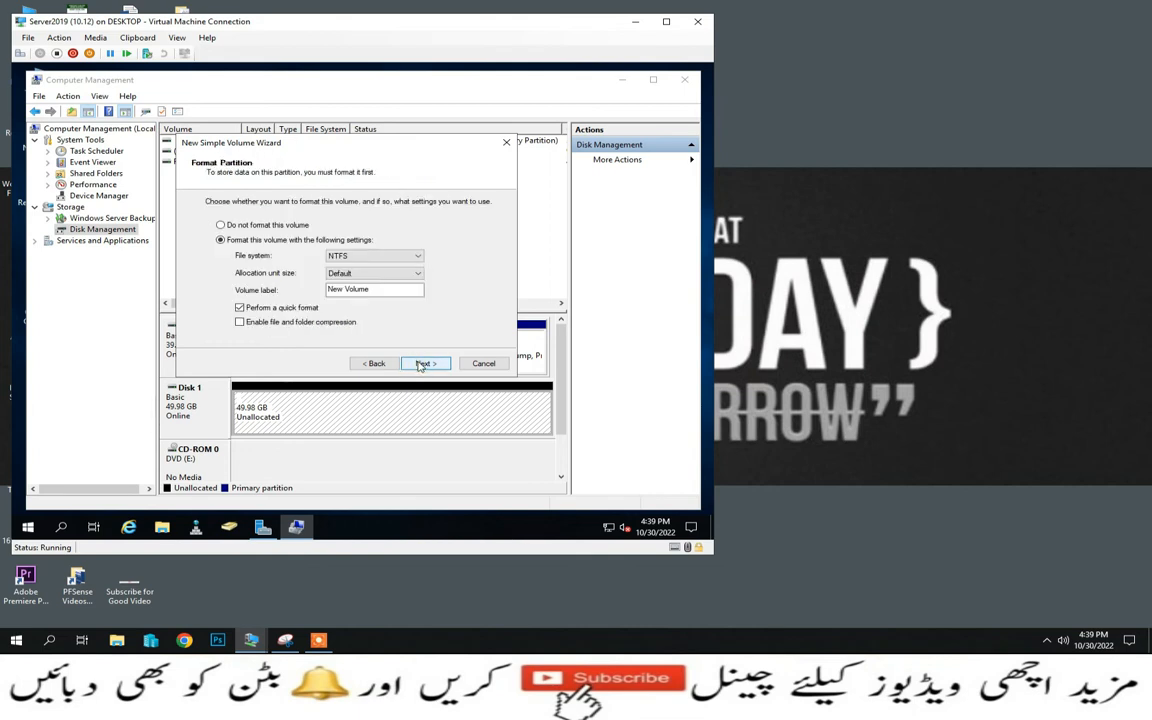
pyautogui.click(423, 364)
pyautogui.click(423, 364)
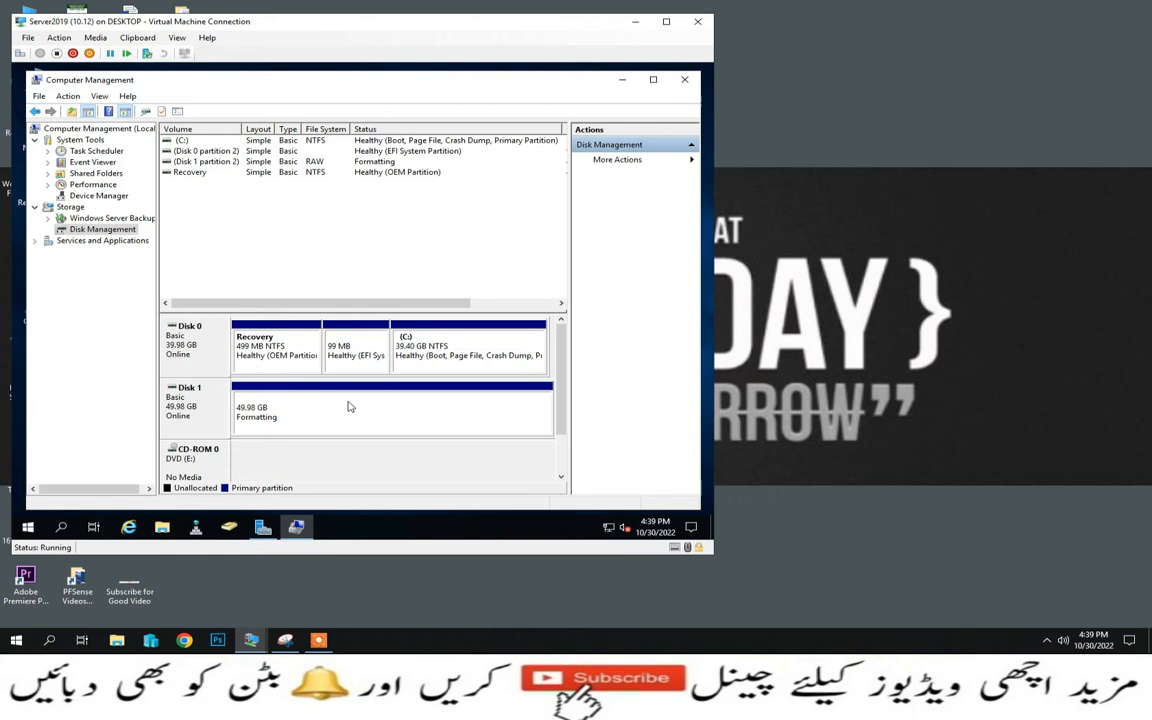
pyautogui.click(689, 89)
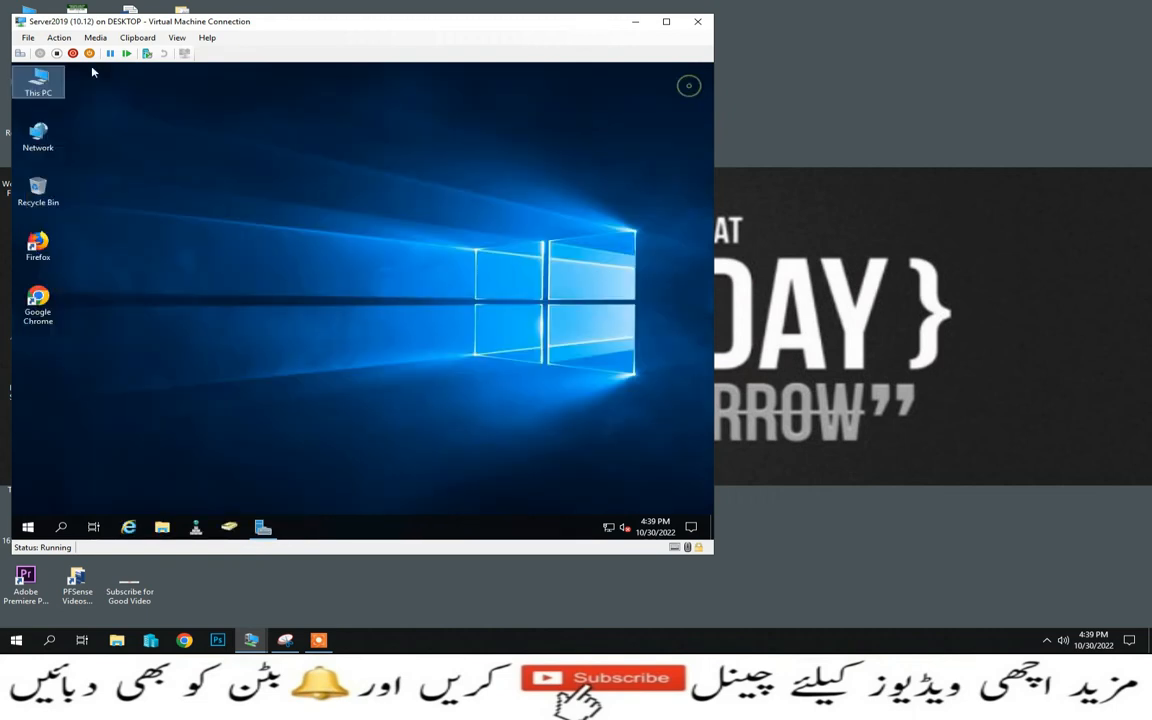
# - Check the contents of the new D: volume in File Explorer and close the window
pyautogui.doubleClick(38, 80)
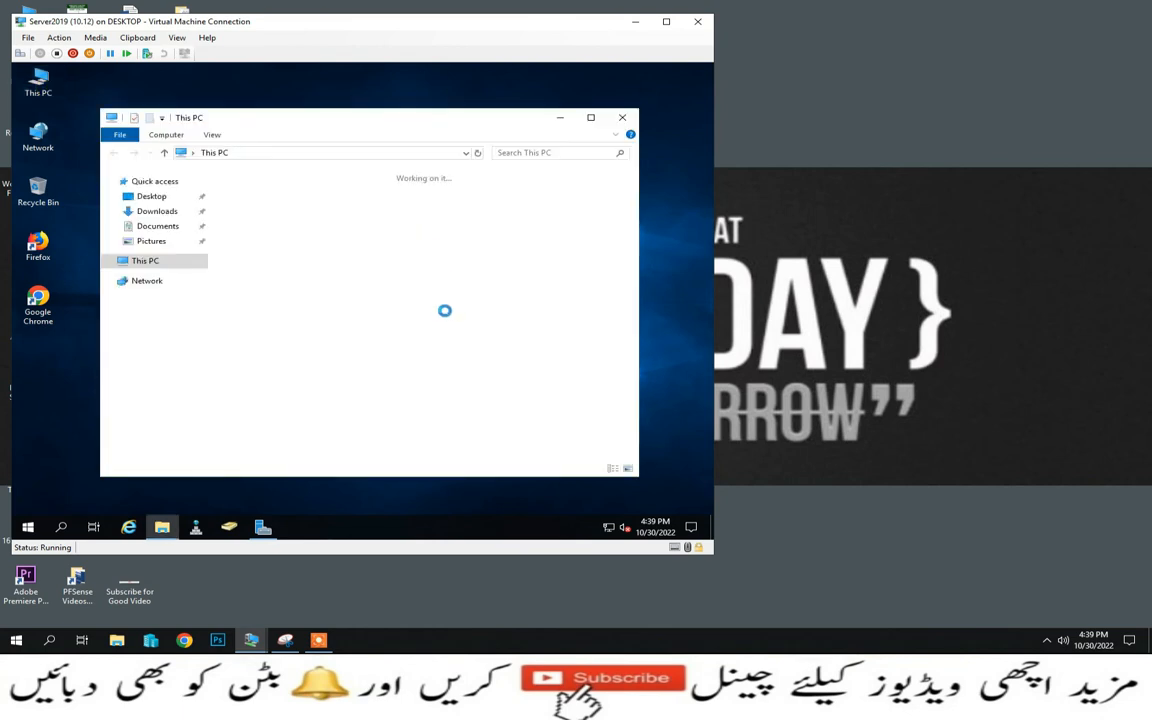
pyautogui.click(466, 363)
pyautogui.doubleClick(466, 363)
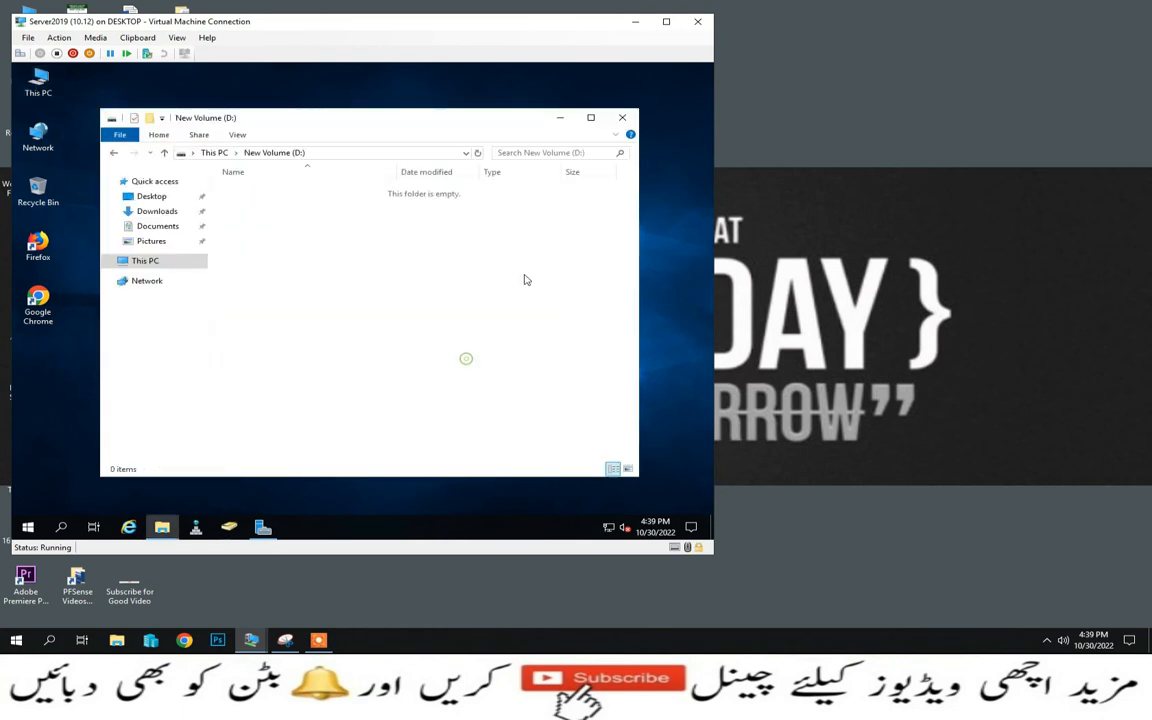
pyautogui.click(622, 117)
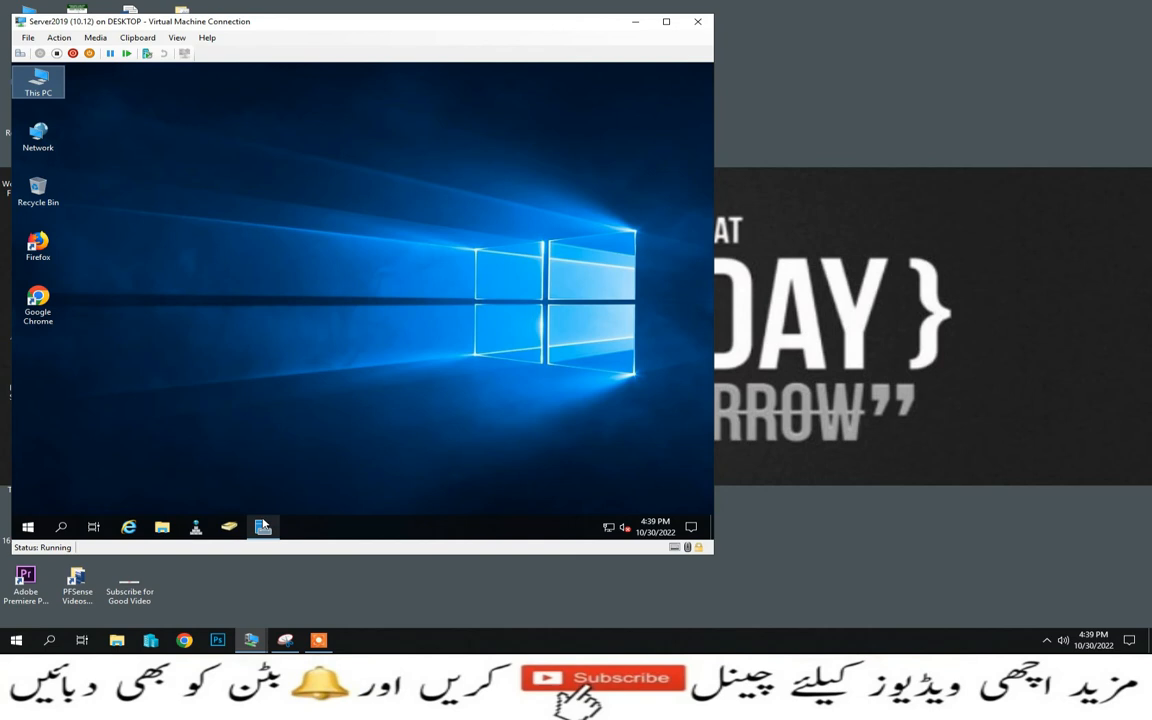
# - Review the iSCSI virtual disk and target sections in Server Manager and the iSCSI diagram in Snipping Tool, and close the diagram
pyautogui.click(263, 527)
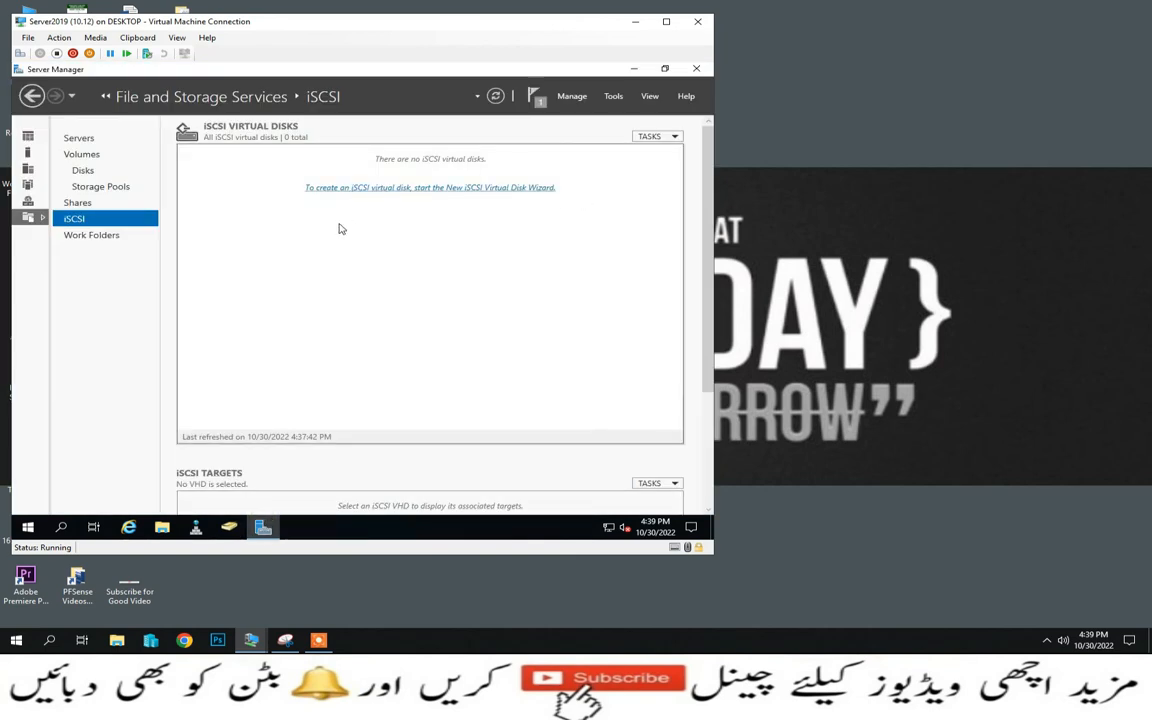
pyautogui.scroll(-1, 272, 292)
pyautogui.scroll(-2, 272, 292)
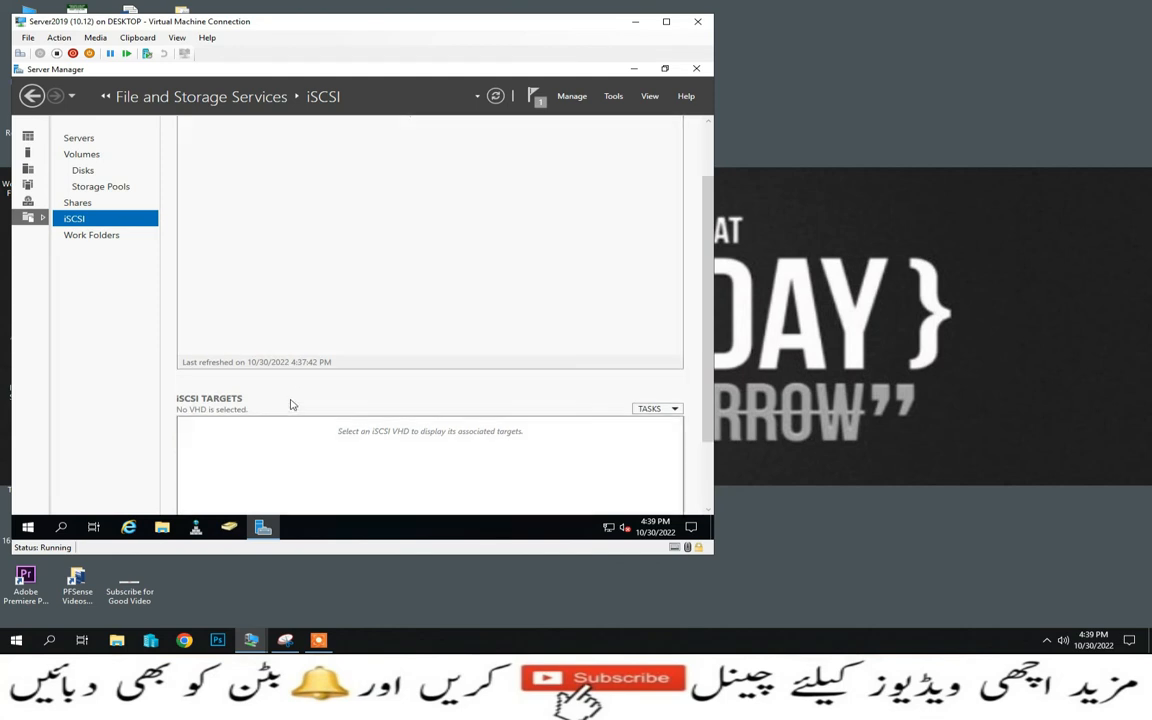
pyautogui.scroll(-1, 291, 404)
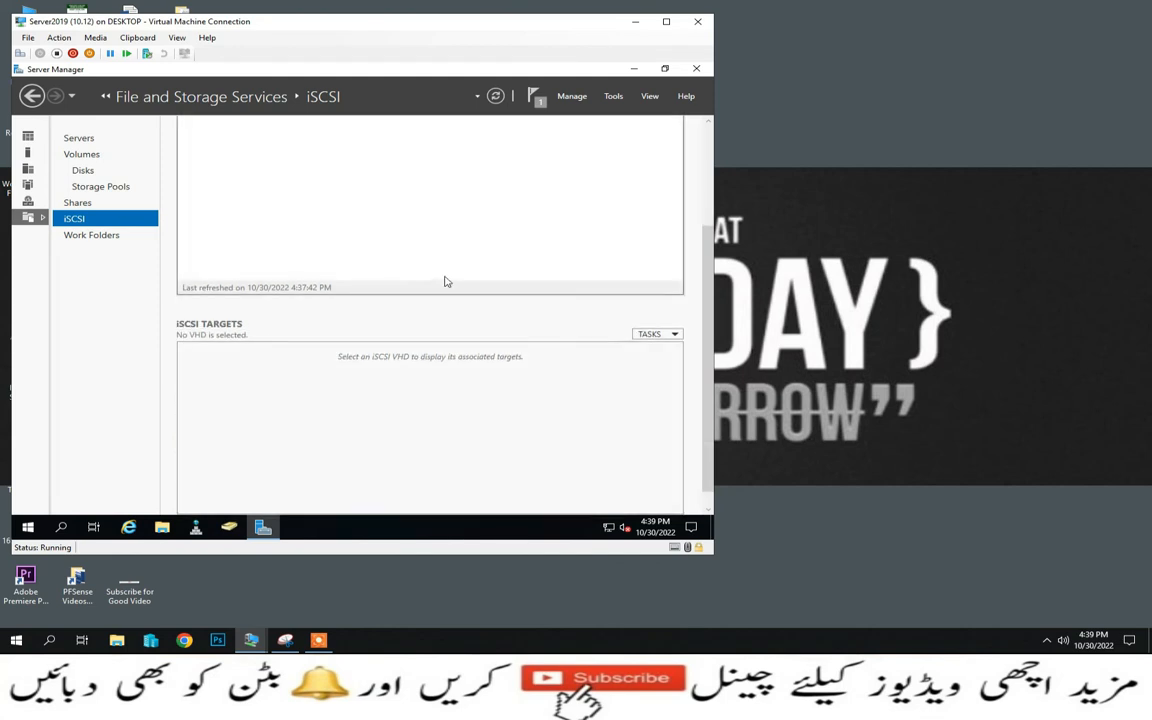
pyautogui.scroll(1, 447, 281)
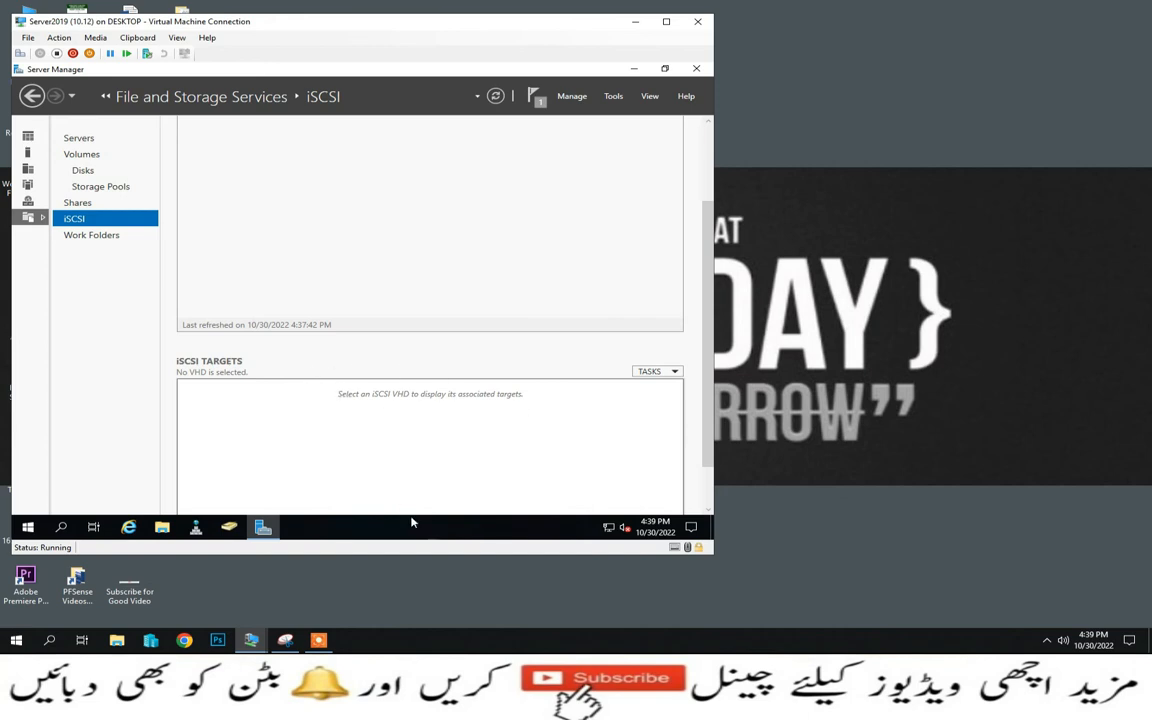
pyautogui.click(285, 640)
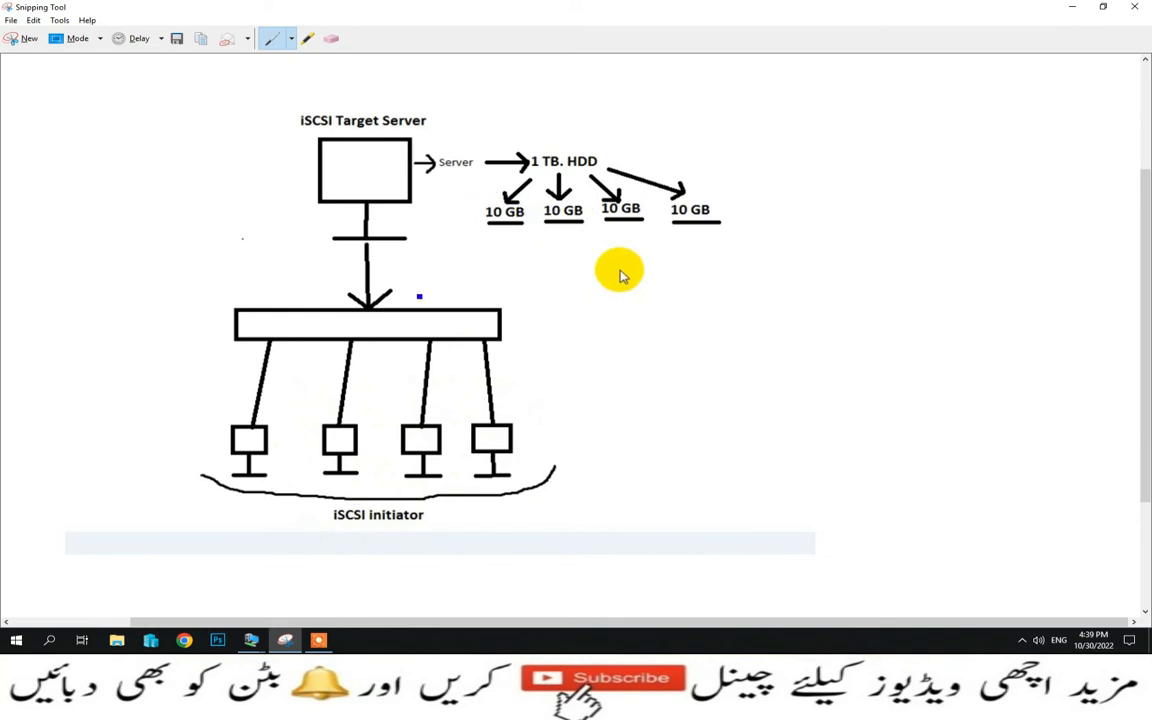
pyautogui.click(1134, 7)
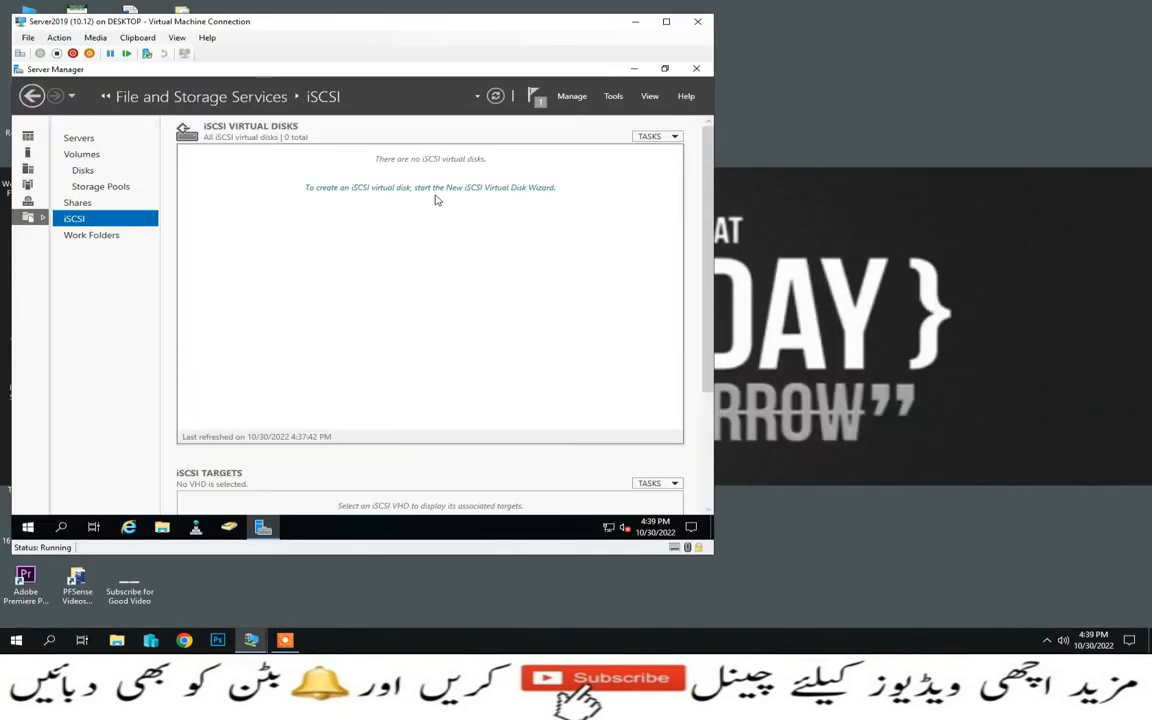
pyautogui.click(428, 188)
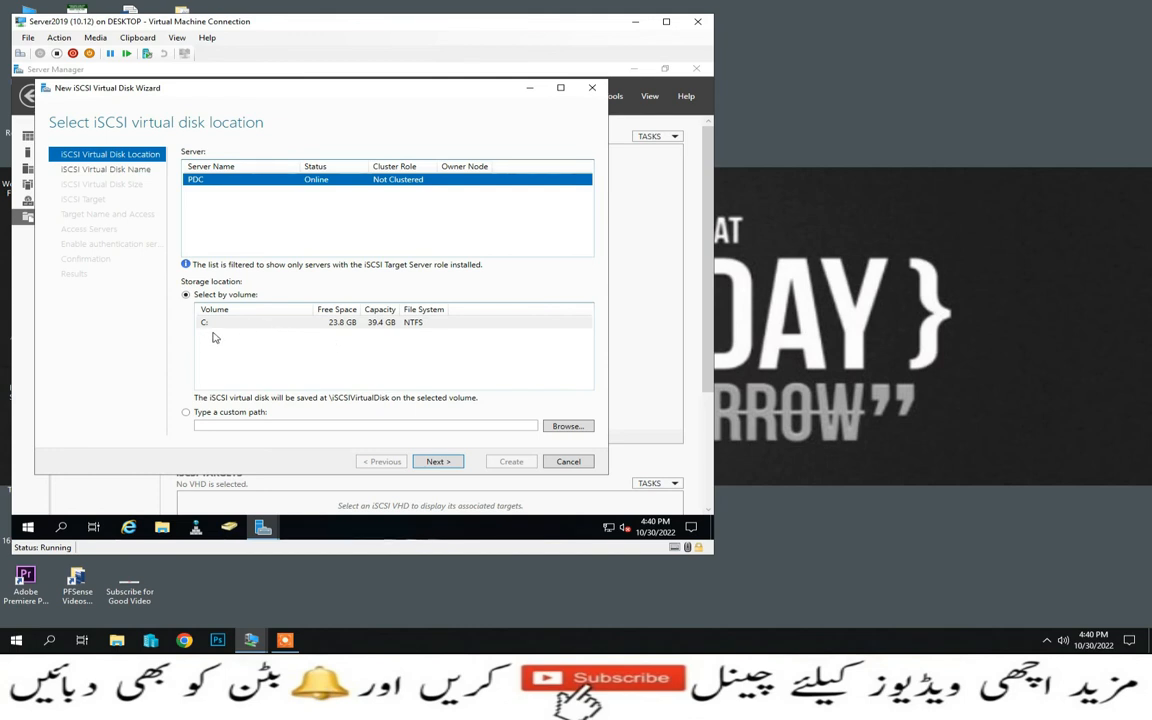
pyautogui.click(555, 464)
pyautogui.click(372, 340)
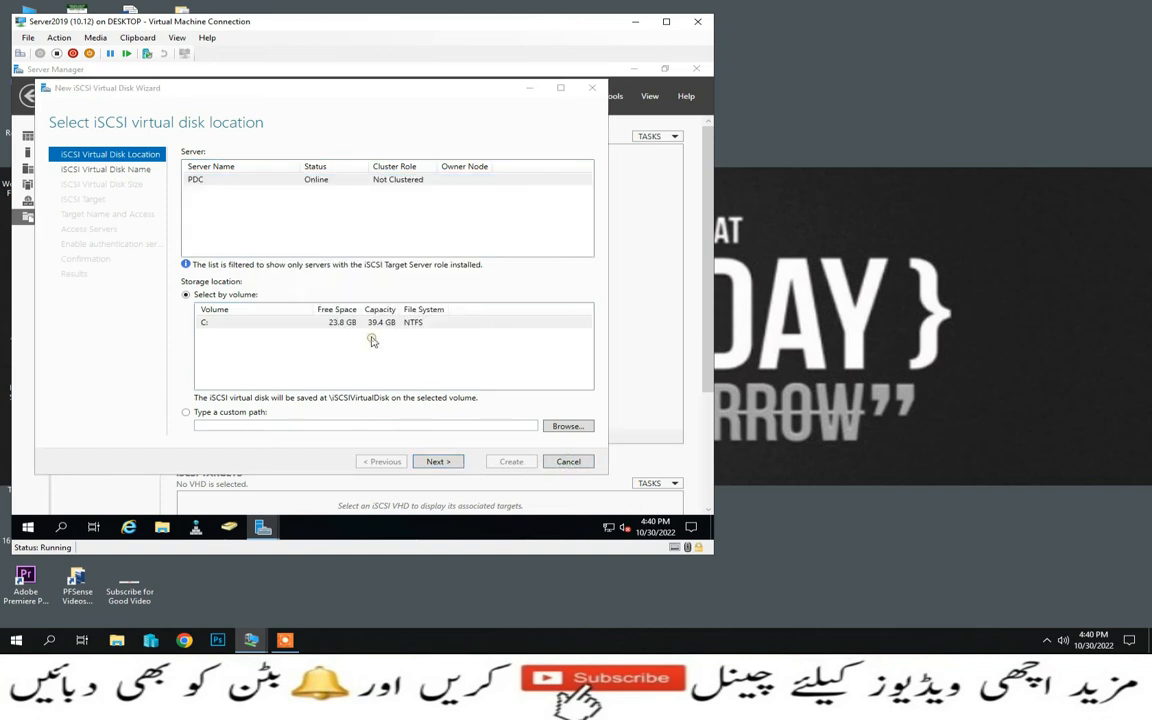
# - Restart Server Manager and open the iSCSI page of File and Storage Services
pyautogui.click(696, 68)
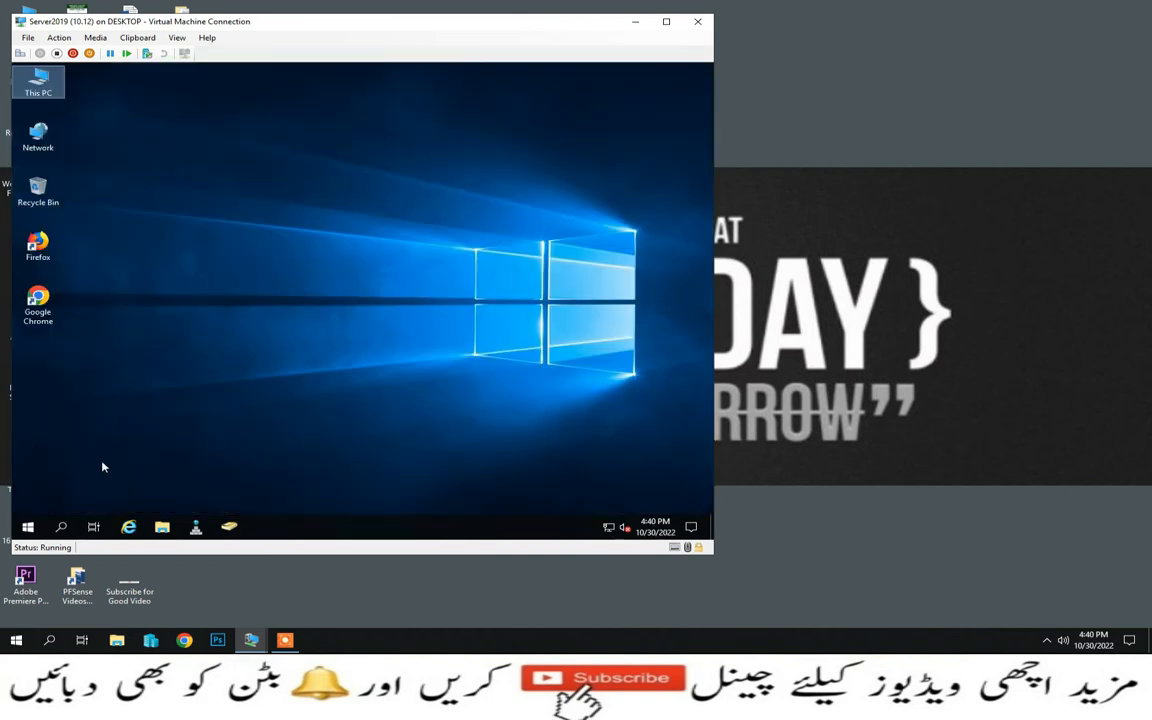
pyautogui.click(28, 527)
pyautogui.click(248, 200)
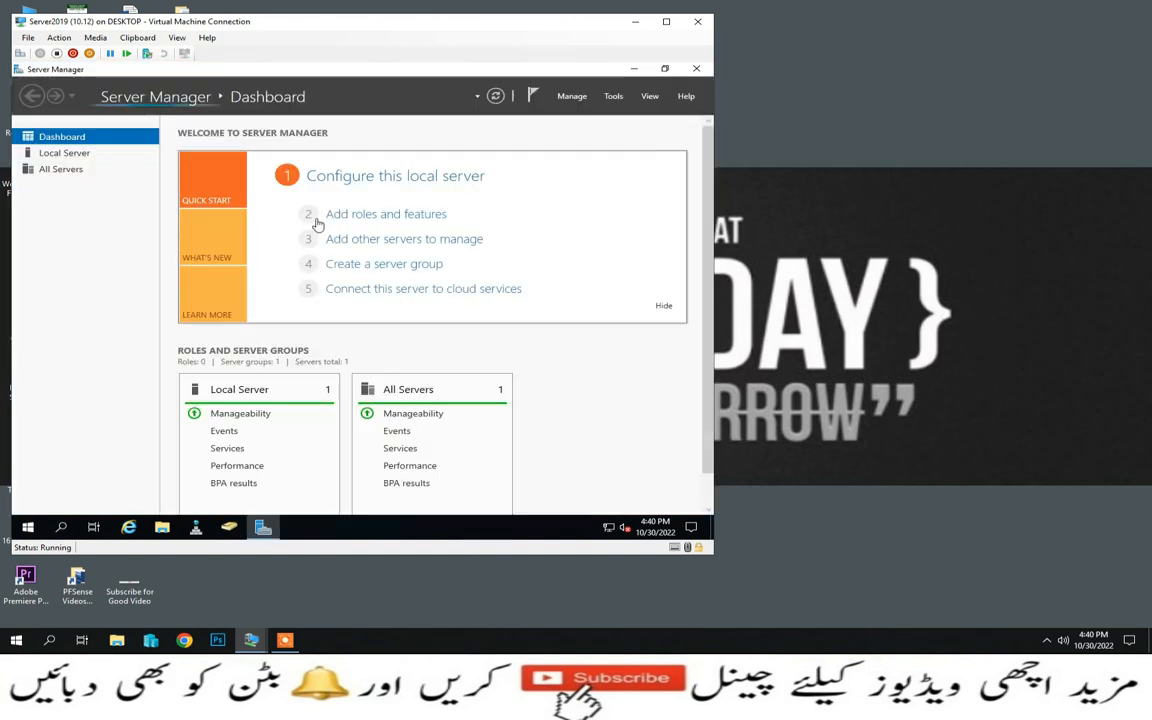
pyautogui.click(977, 270)
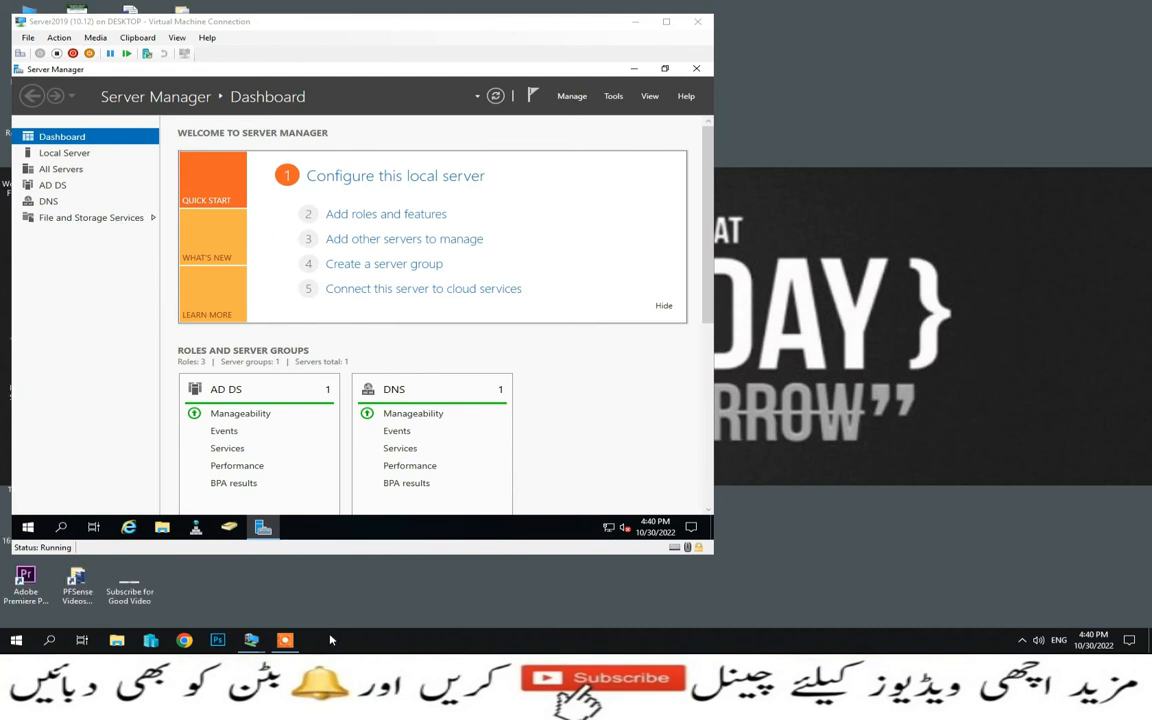
pyautogui.click(131, 218)
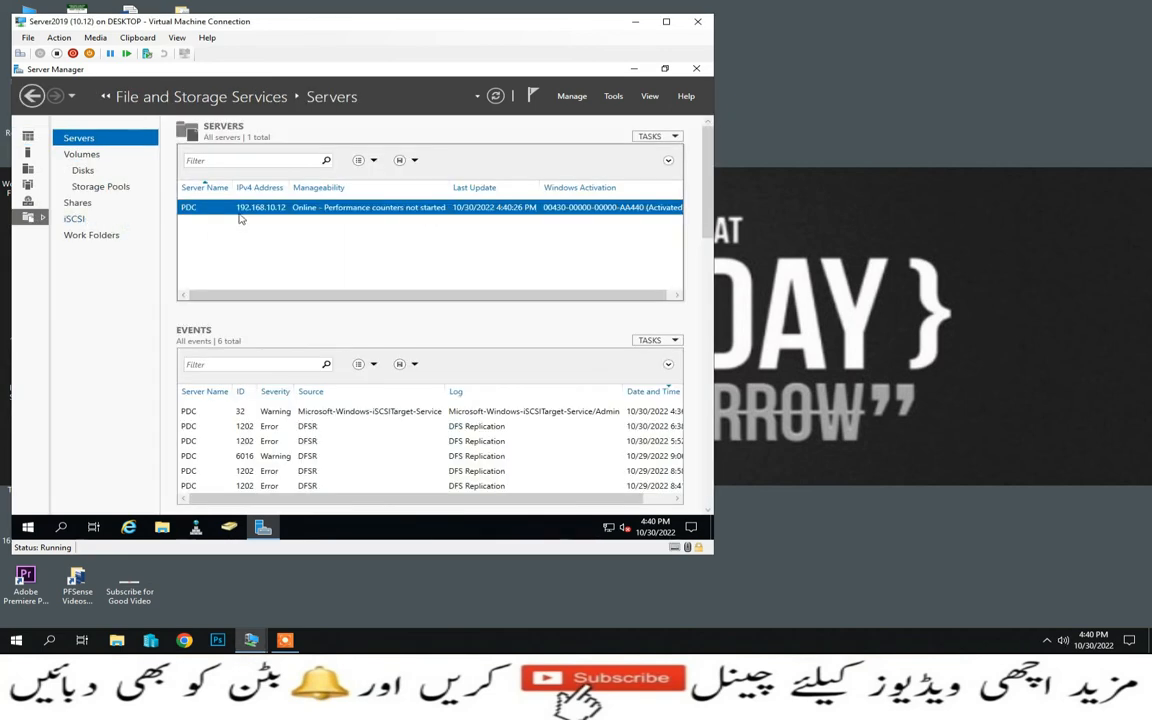
pyautogui.click(76, 220)
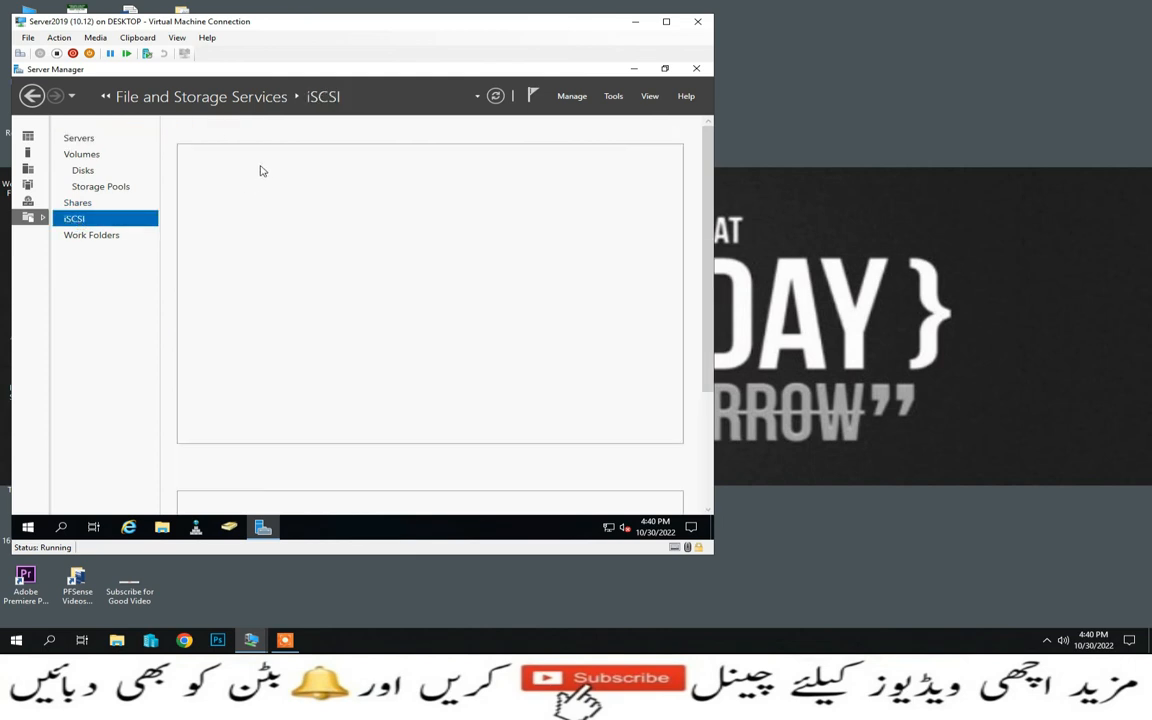
# - Start a new iSCSI virtual disk stored on volume D: and name it Disk1, leaving the description blank
pyautogui.click(316, 190)
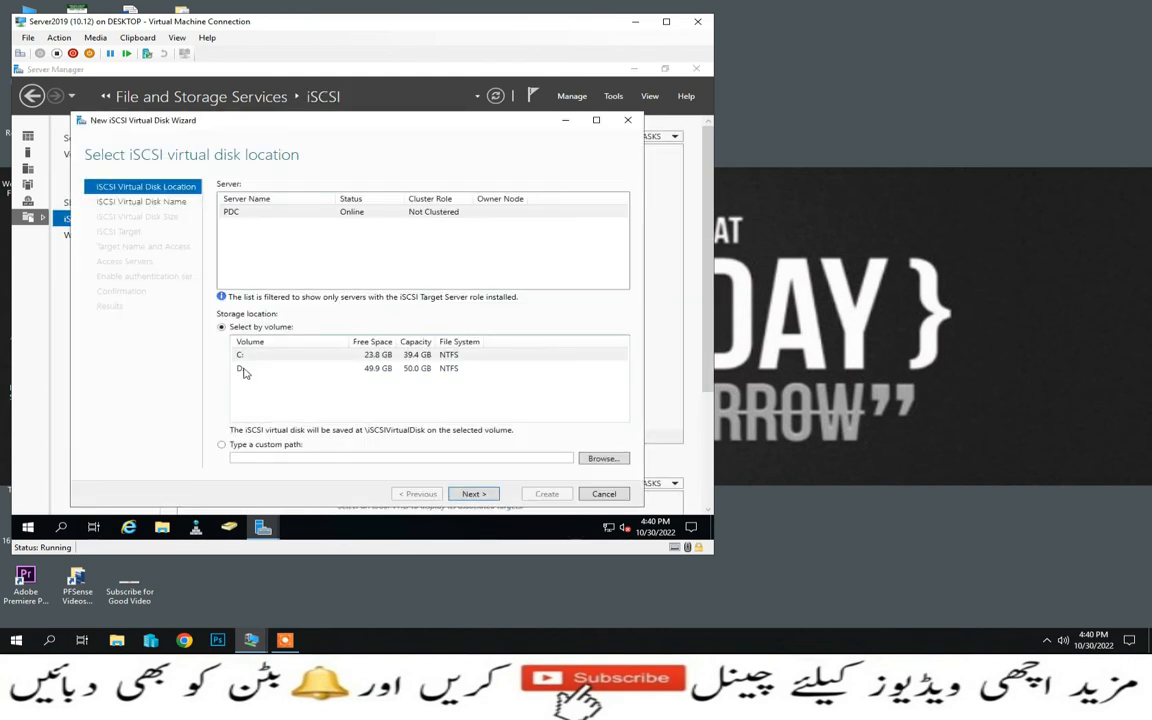
pyautogui.click(244, 370)
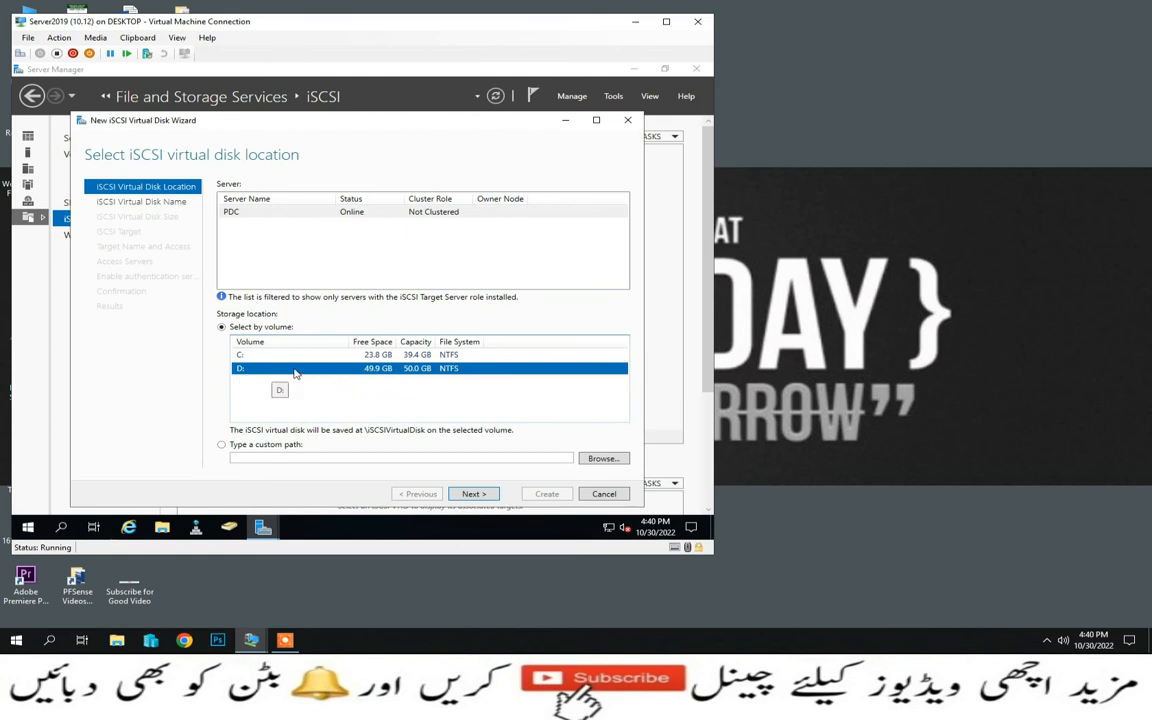
pyautogui.click(475, 497)
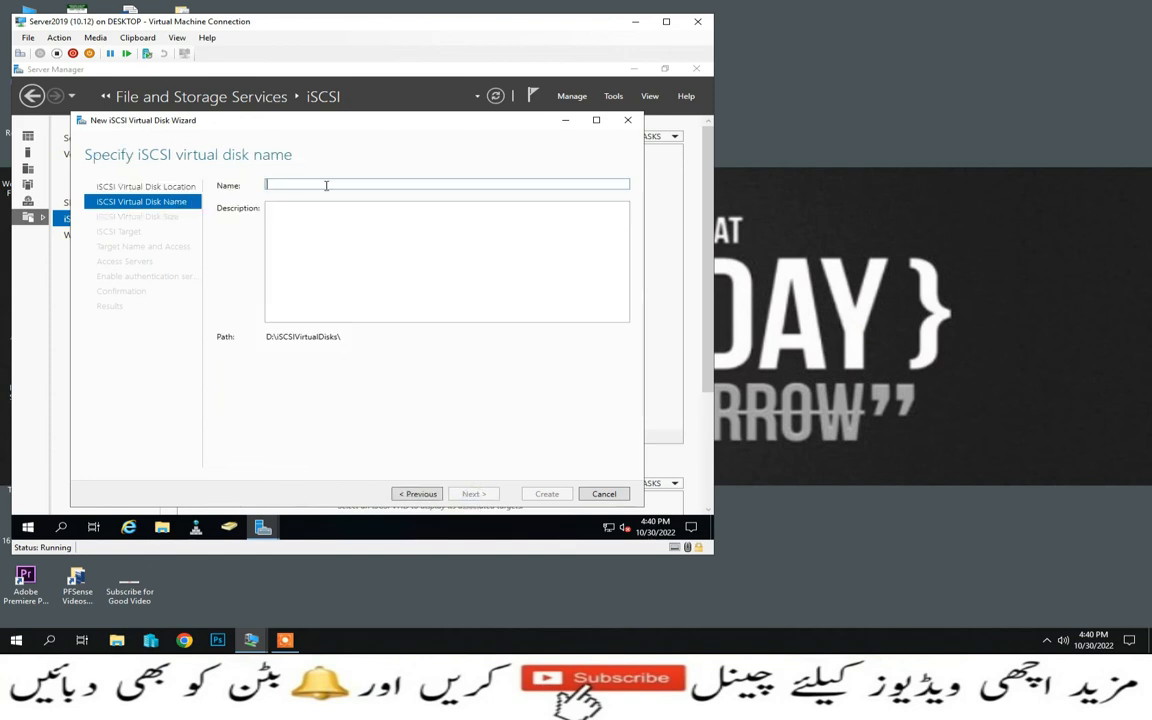
pyautogui.write('Disk1')
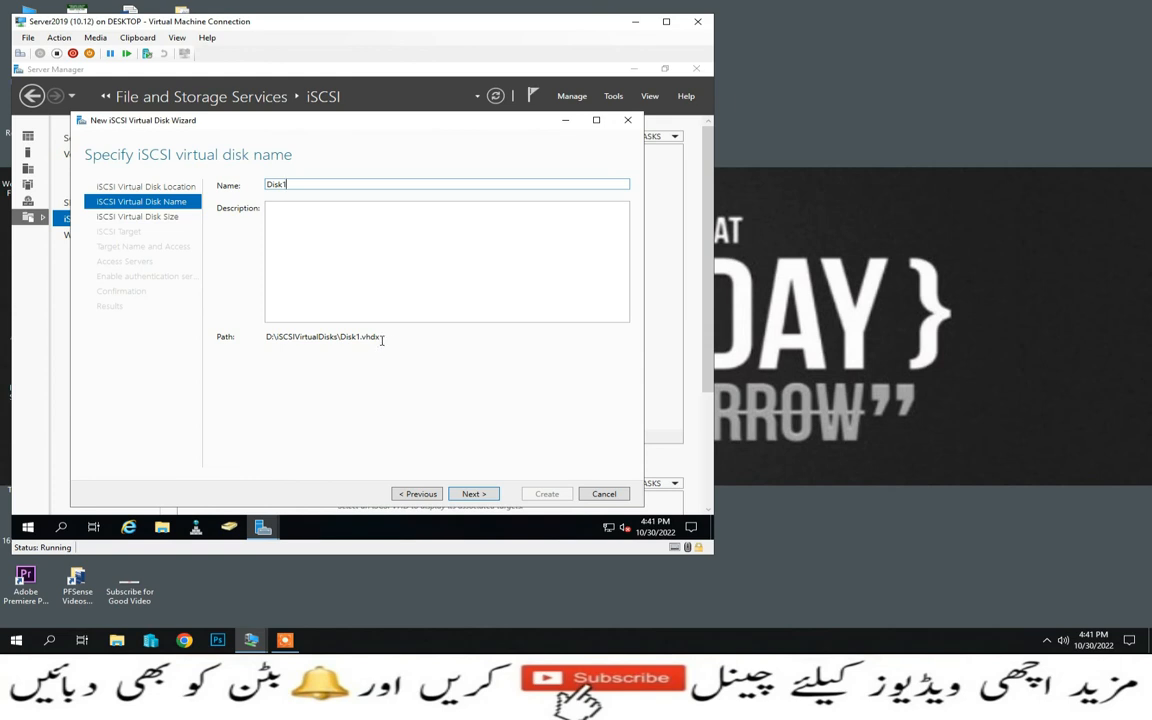
pyautogui.click(335, 236)
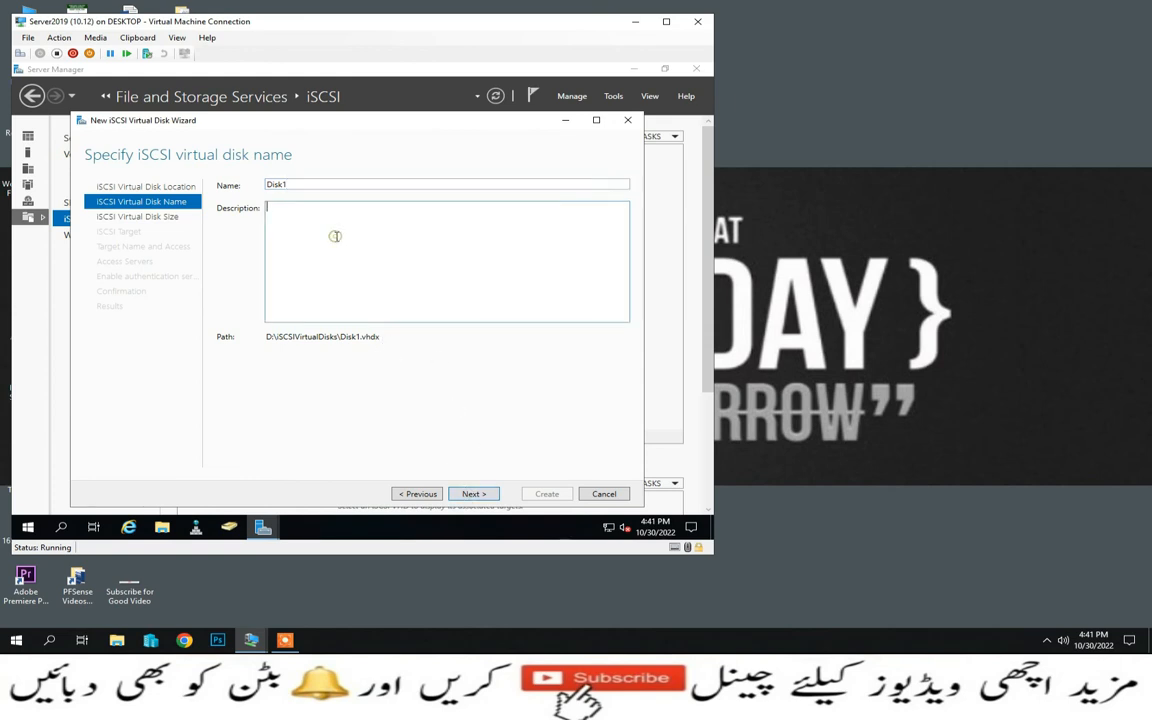
pyautogui.click(474, 494)
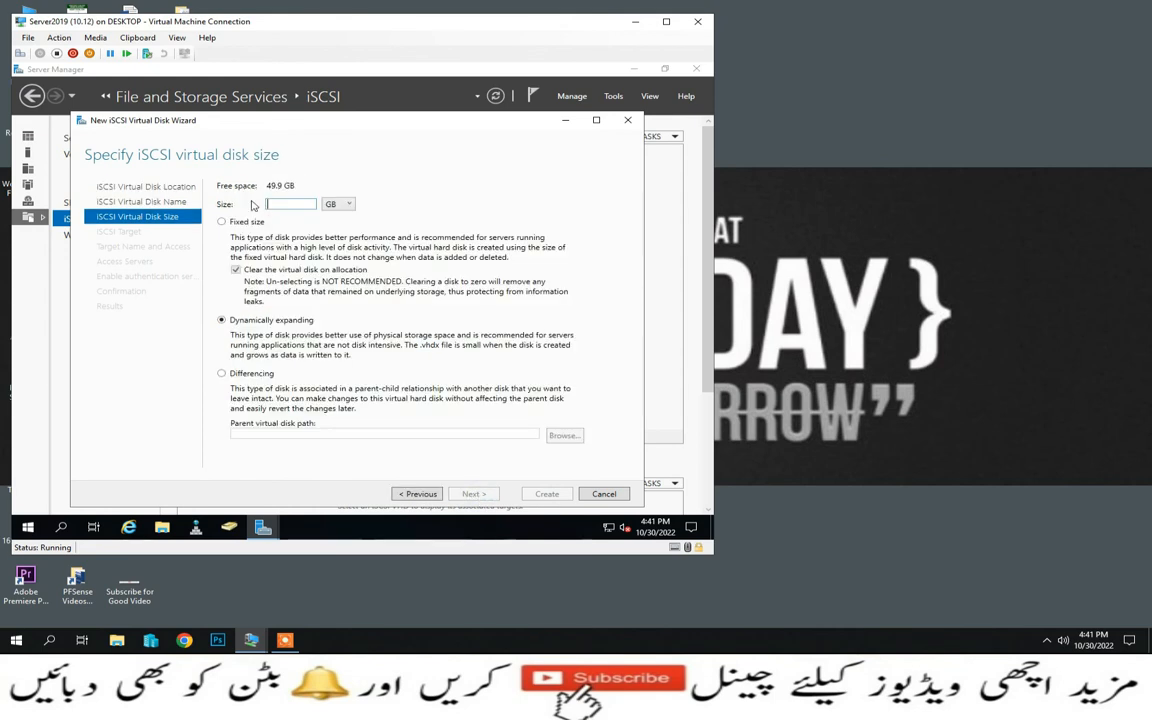
# - Set the virtual disk size to 10 GB and accept the dynamically expanding type
pyautogui.moveTo(264, 186); pyautogui.dragTo(295, 186)
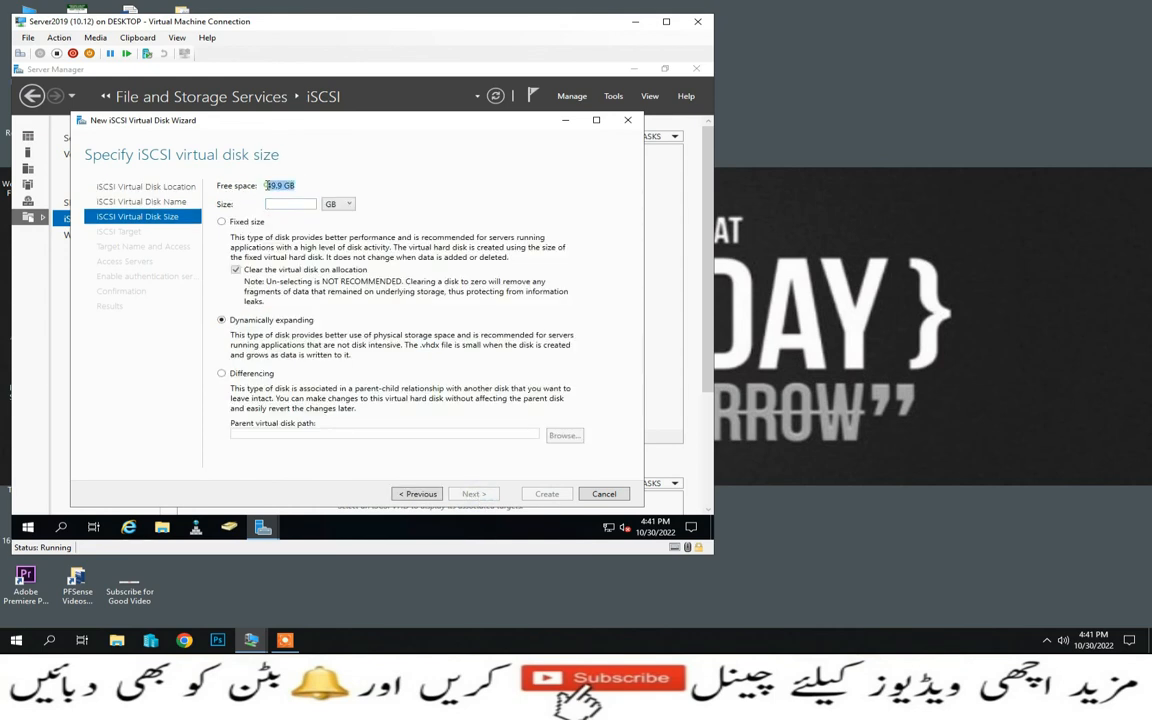
pyautogui.click(300, 204)
pyautogui.write('10')
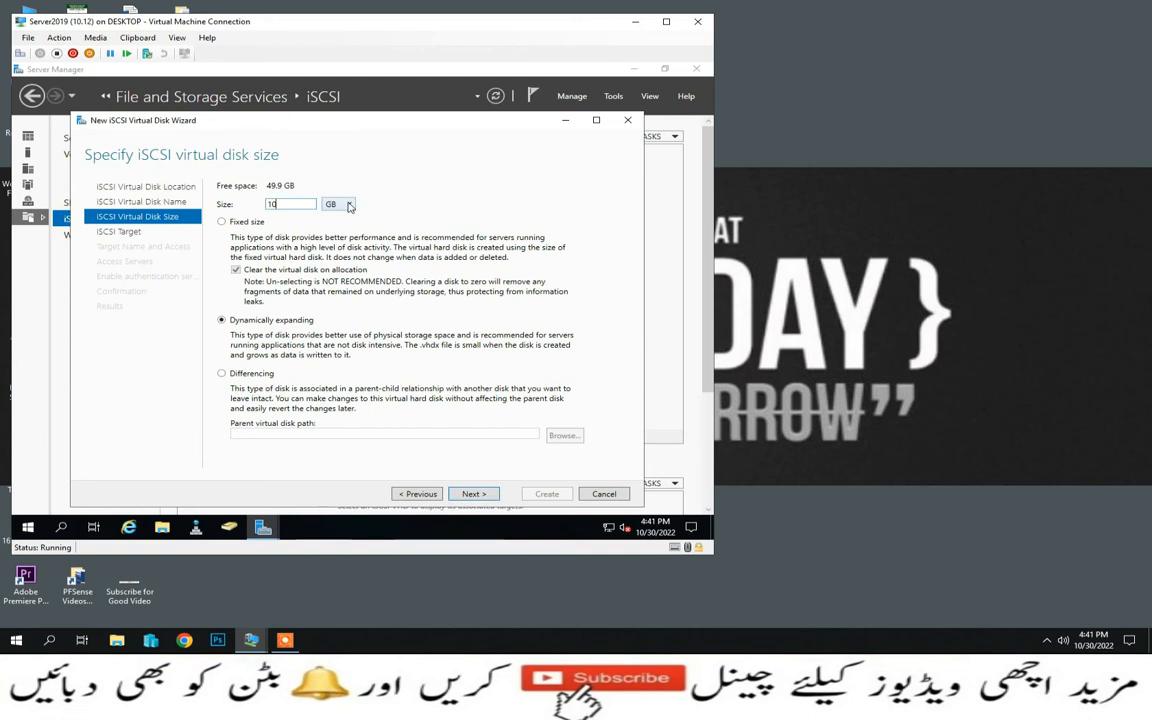
pyautogui.click(333, 204)
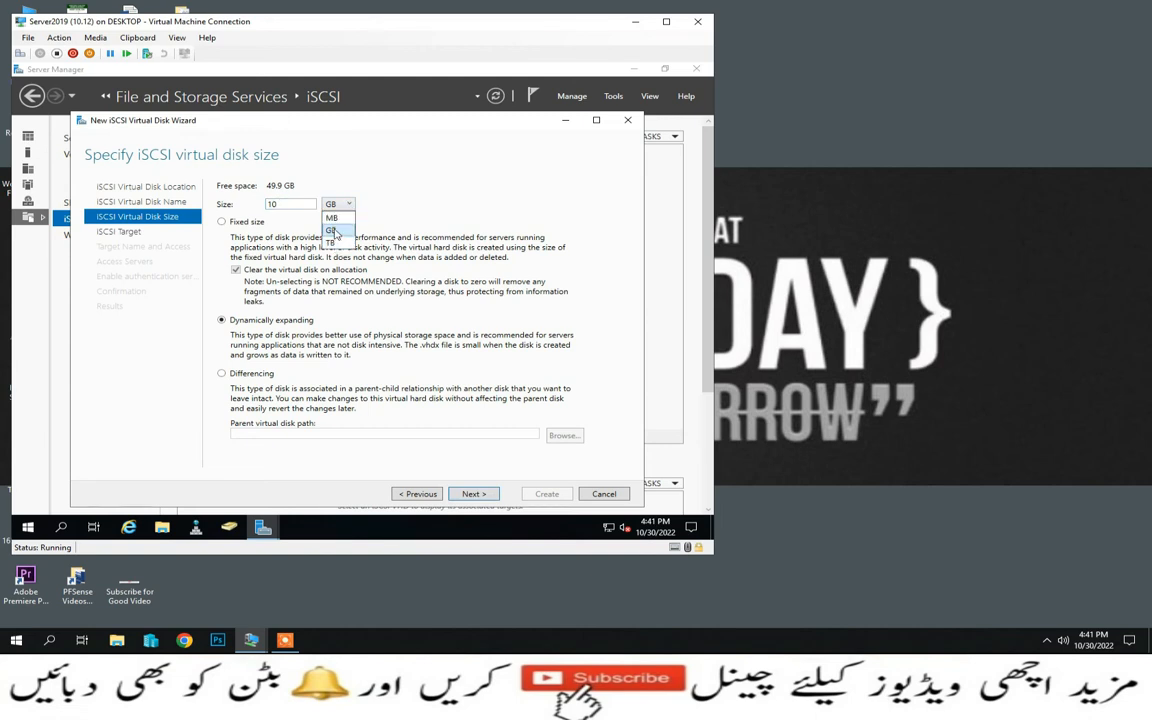
pyautogui.click(334, 231)
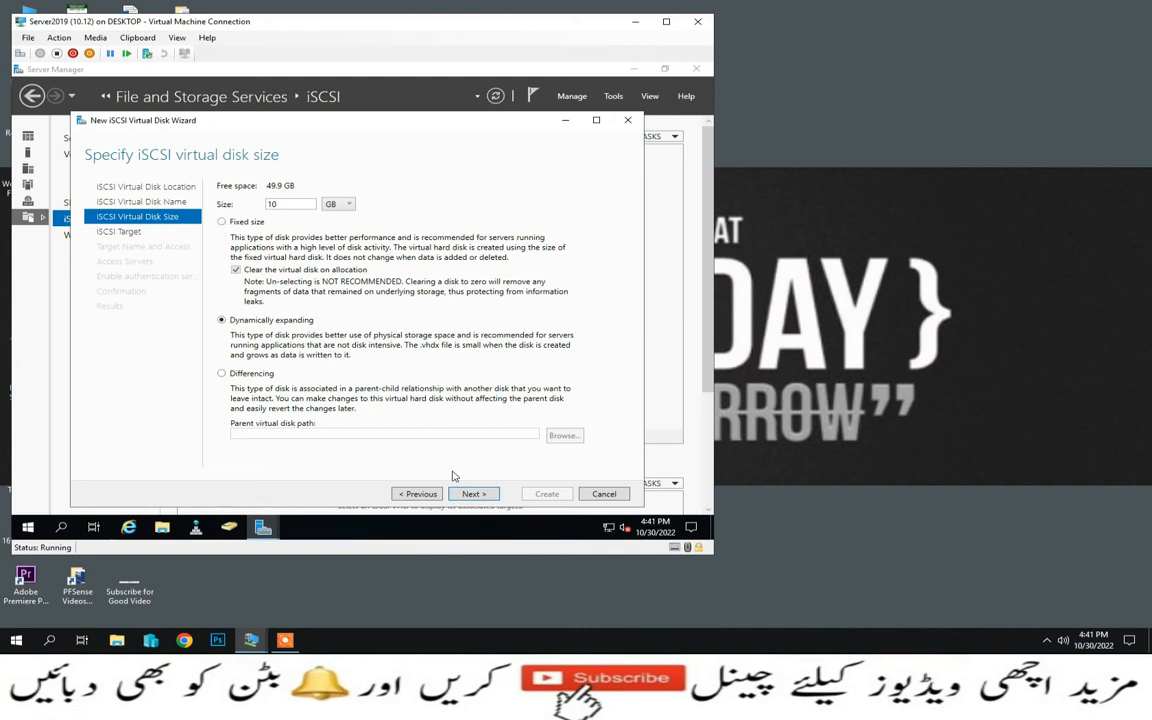
pyautogui.click(484, 497)
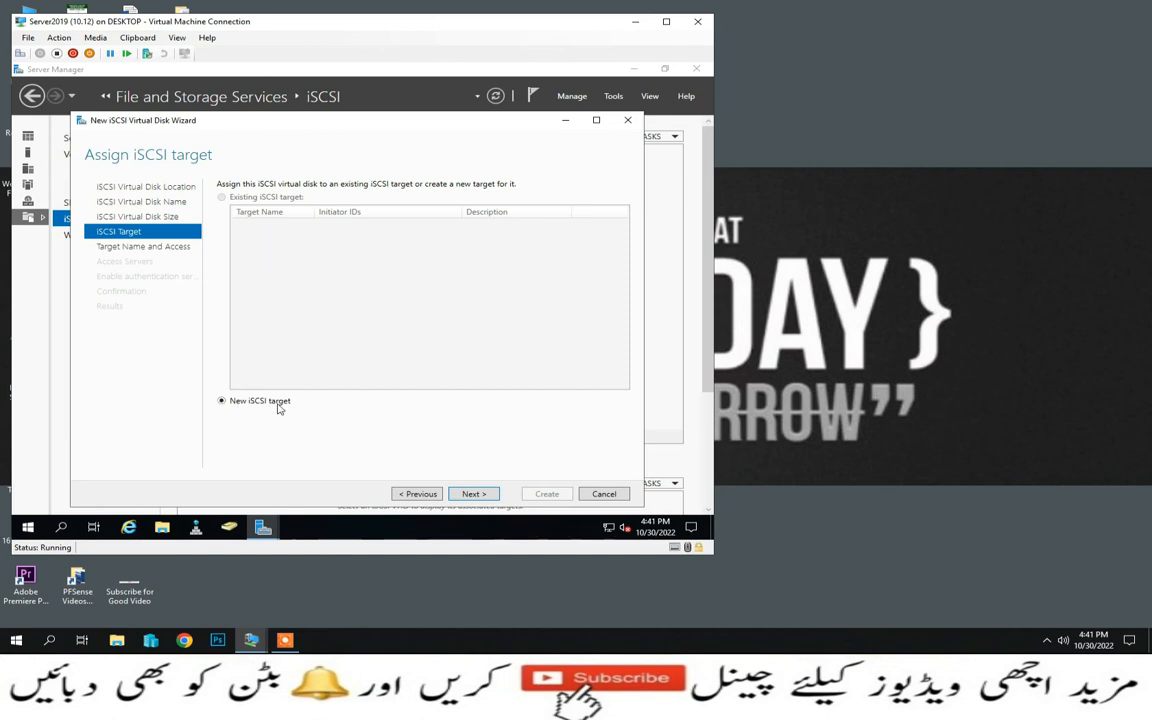
# - Assign the virtual disk to a new iSCSI target named Target1, leaving the description blank
pyautogui.click(481, 494)
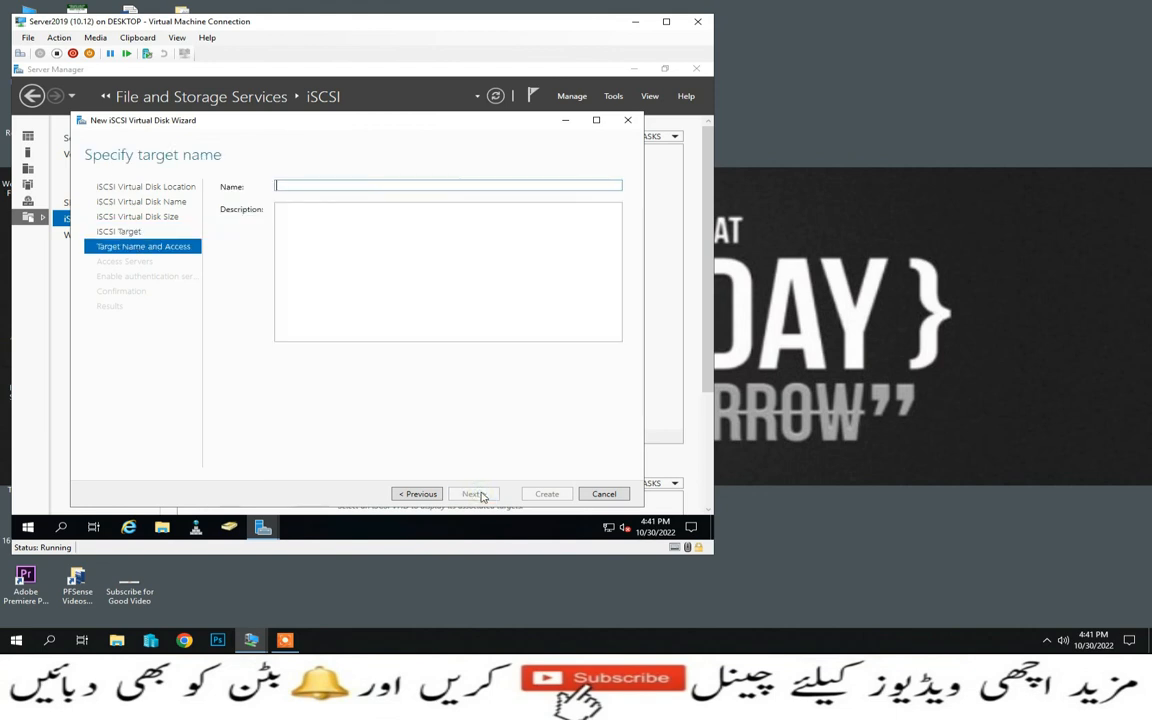
pyautogui.click(357, 186)
pyautogui.write('Target1')
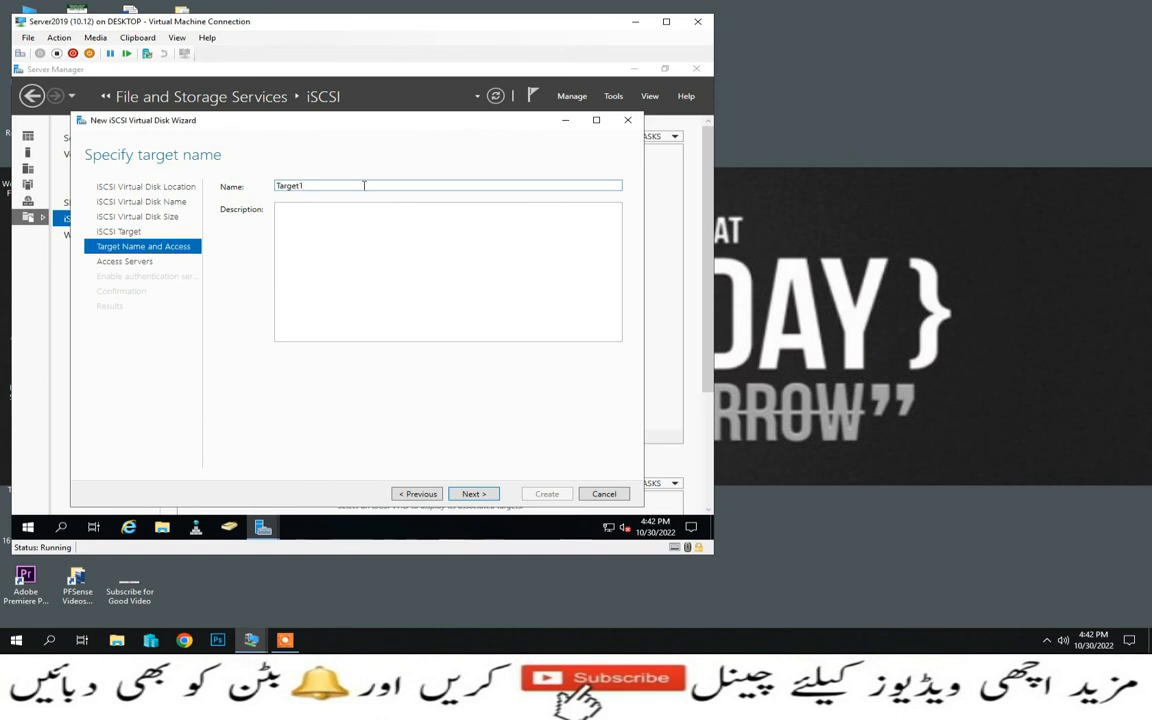
pyautogui.click(368, 232)
pyautogui.click(485, 495)
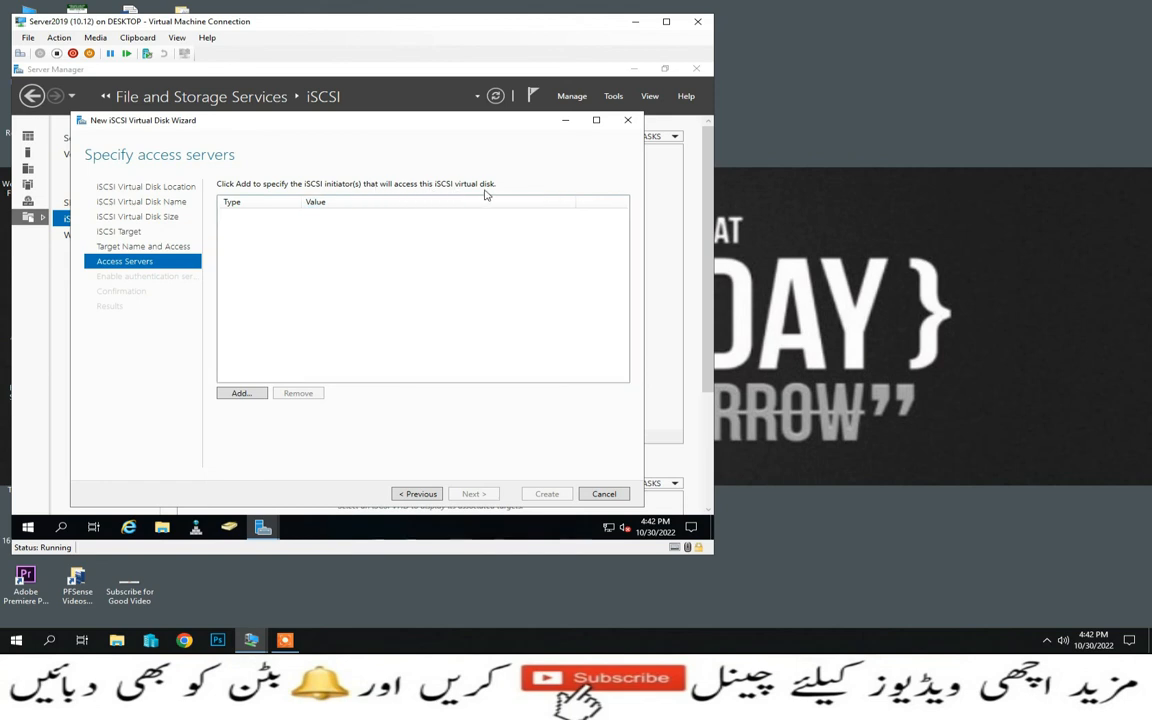
# - Start adding an access server for the virtual disk, identifying the initiator by a manually entered IP Address value
pyautogui.click(238, 397)
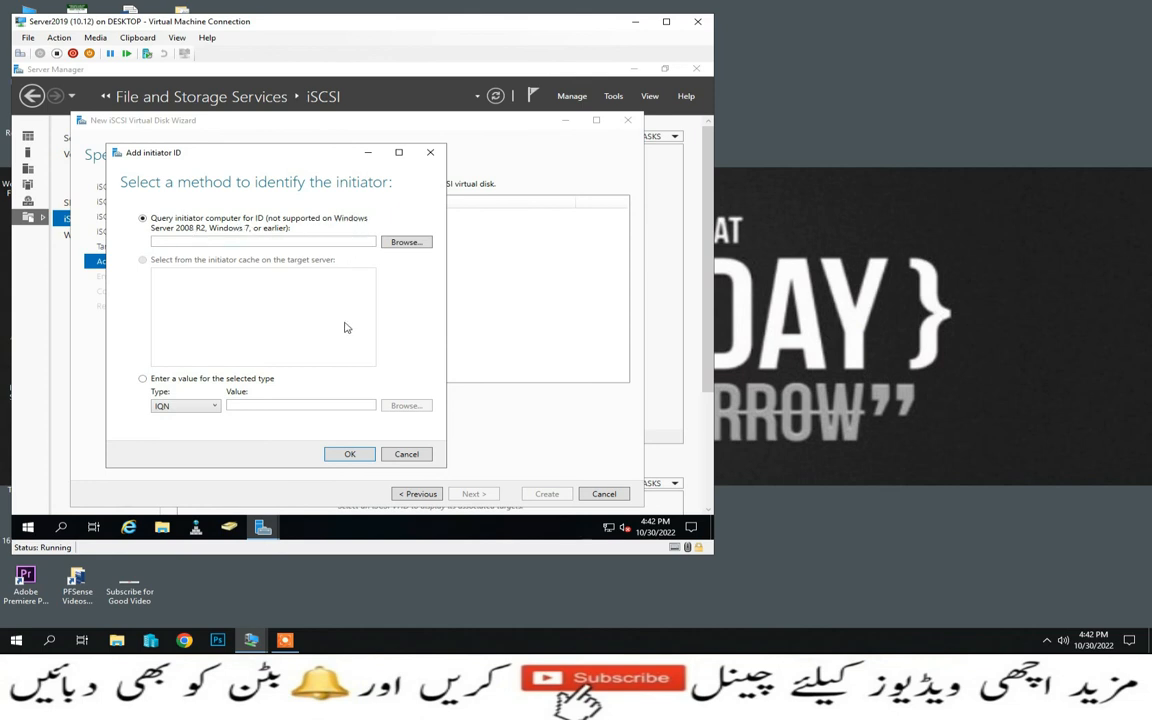
pyautogui.click(142, 380)
pyautogui.click(215, 408)
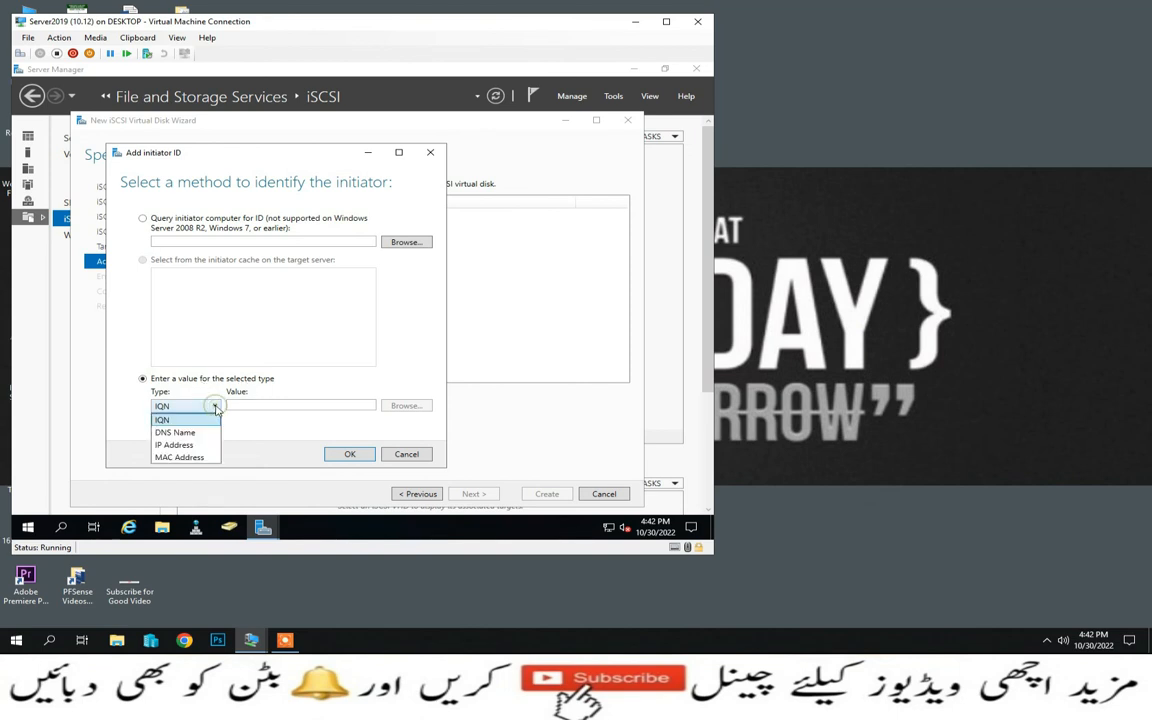
pyautogui.click(184, 450)
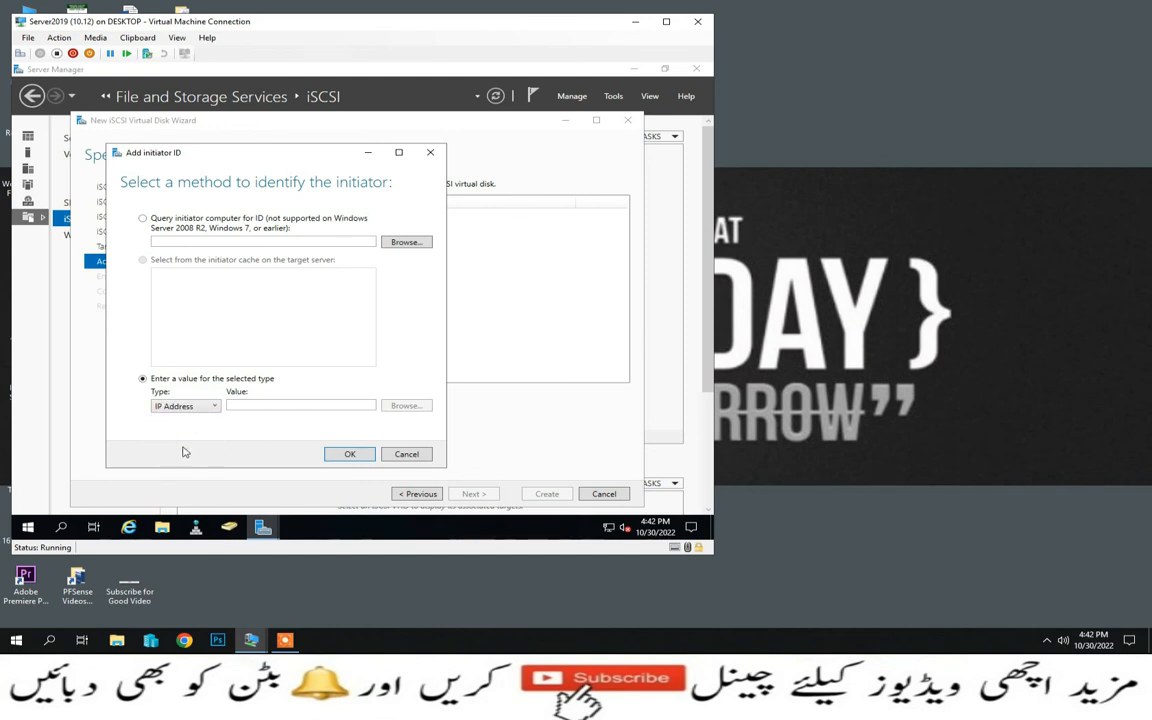
pyautogui.click(254, 408)
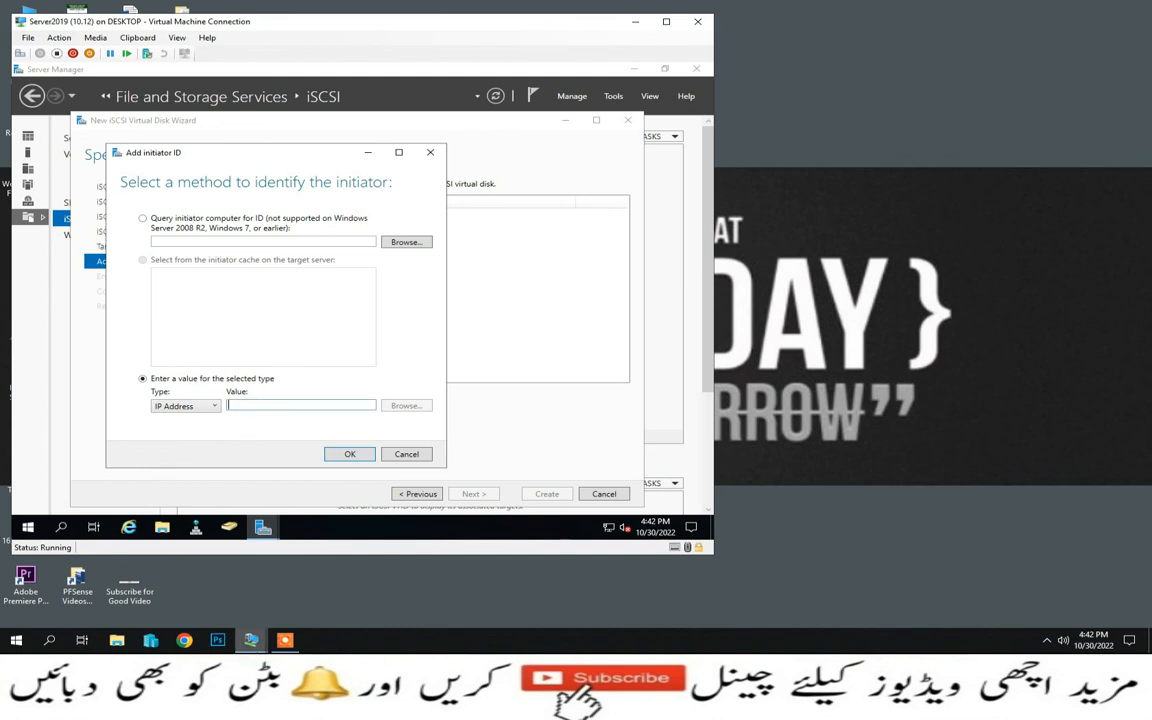
# - Switch to the Windows-10 virtual machine and run ipconfig in a Command Prompt to look up the client's IP address
pyautogui.moveTo(255, 645)
pyautogui.click(193, 536)
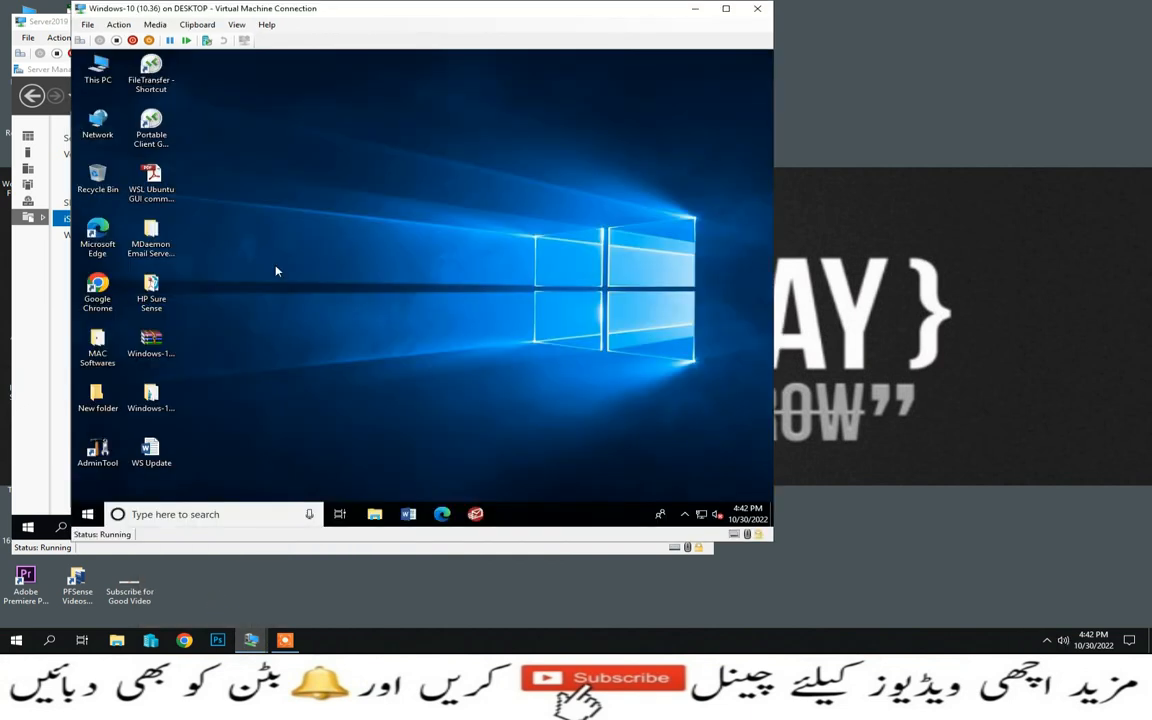
pyautogui.click(158, 518)
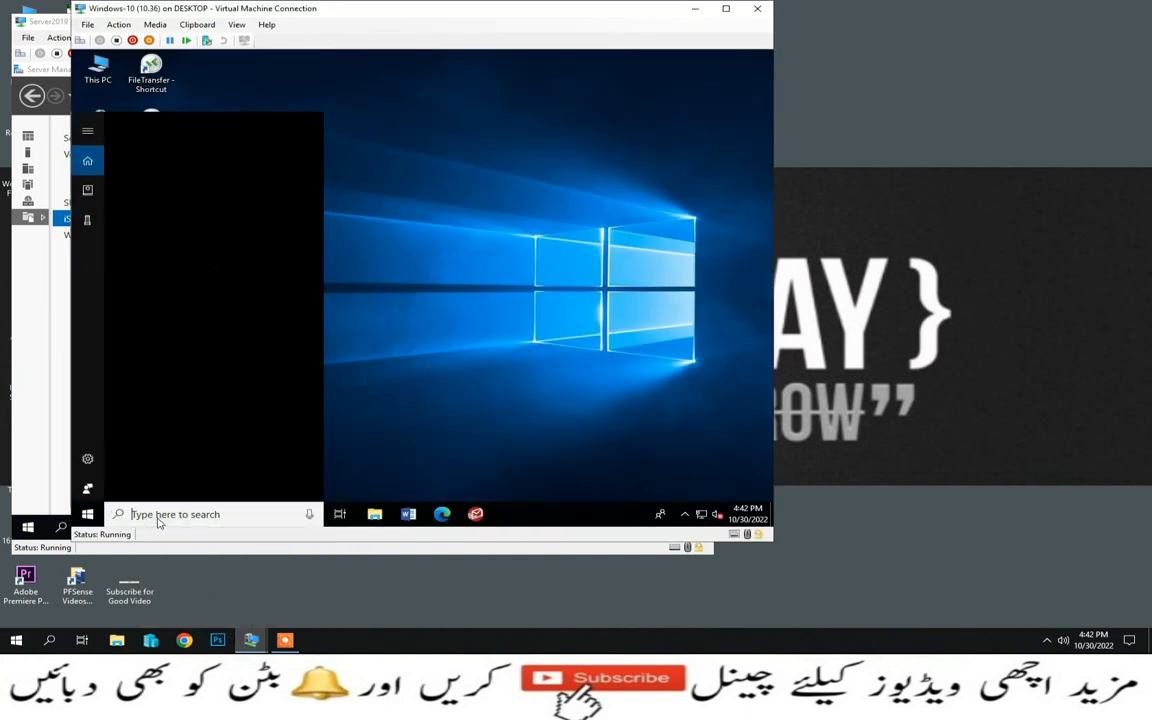
pyautogui.write('cmd')
pyautogui.press('Return')
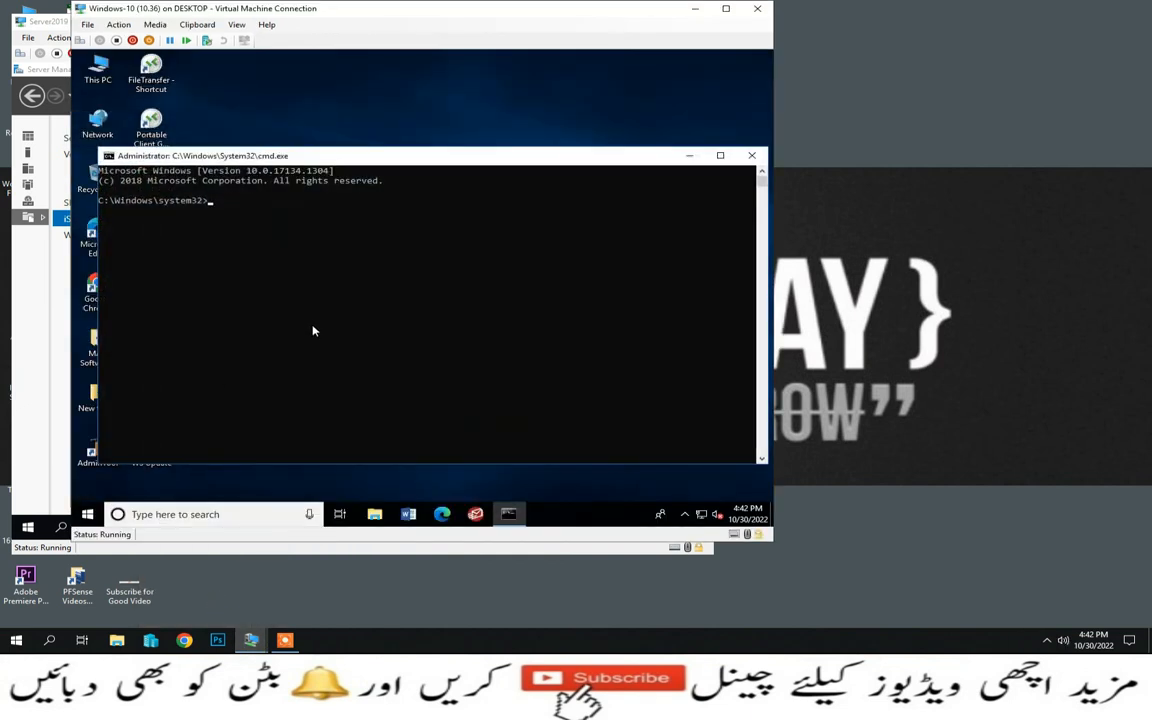
pyautogui.write('ipconfig')
pyautogui.press('Return')
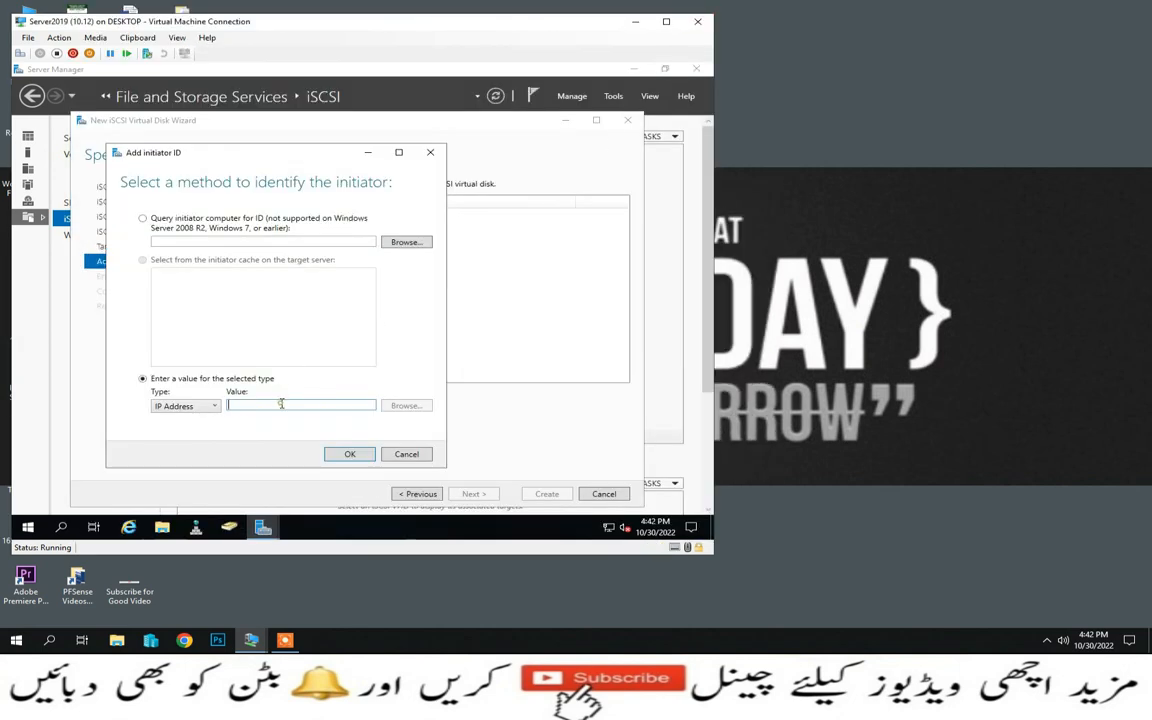
# - Back in the Server2019 virtual machine, enter 192.168.10.36 as the initiator's IP address and add it to the access servers
pyautogui.write('192.16')
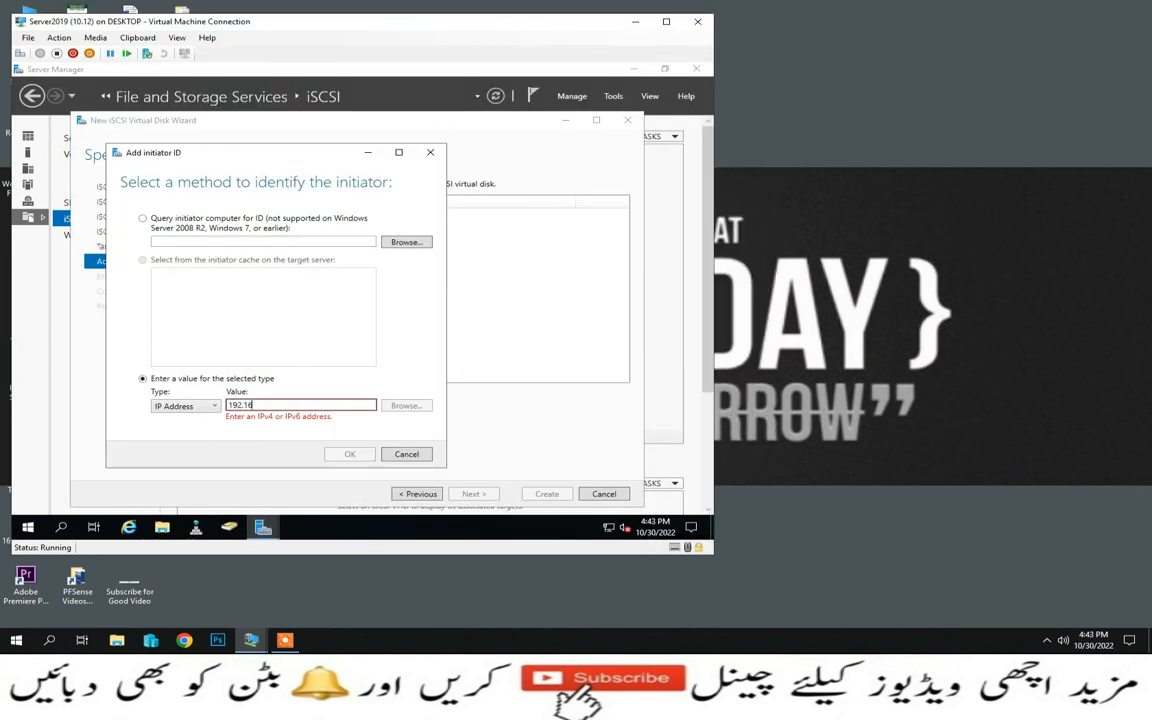
pyautogui.write('8.10.36')
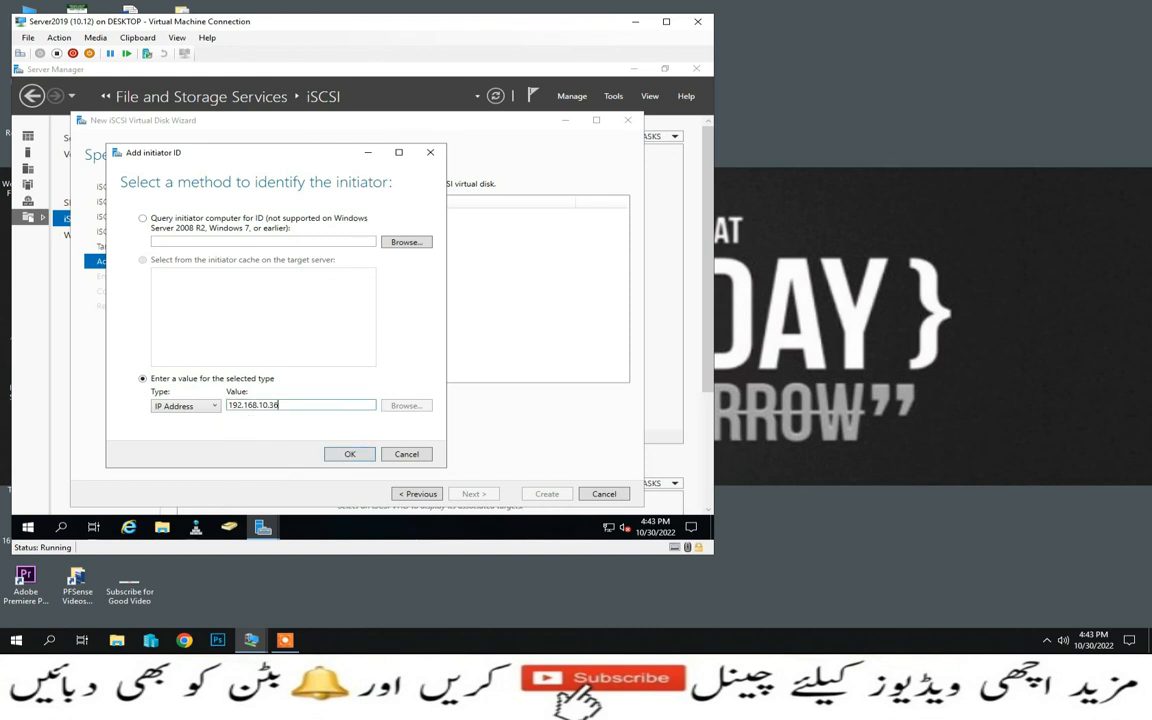
pyautogui.click(369, 455)
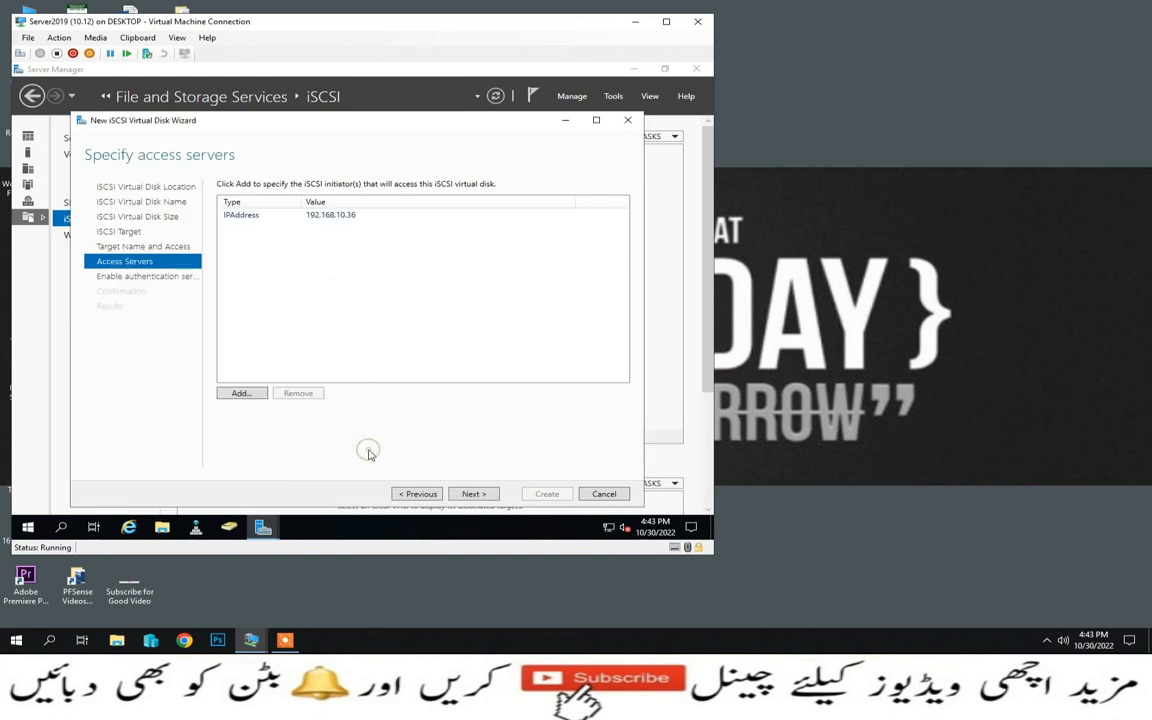
# - Leave CHAP and reverse CHAP disabled, create the iSCSI virtual disk with these settings, and close the wizard
pyautogui.click(476, 496)
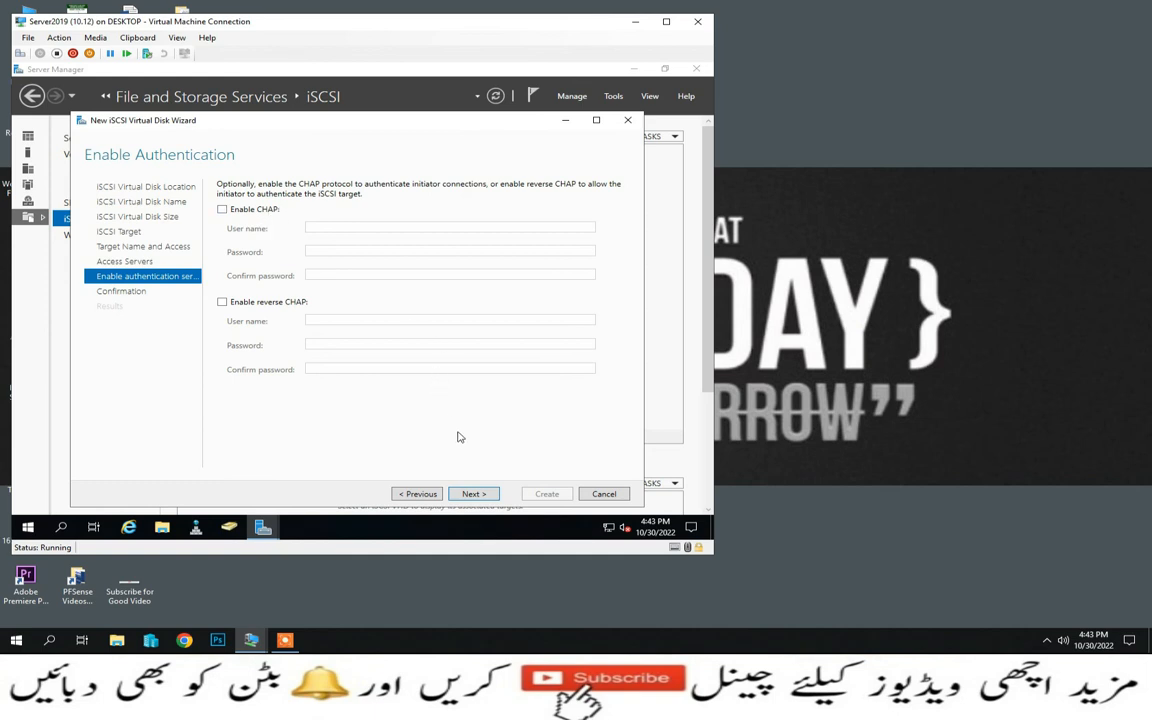
pyautogui.click(470, 493)
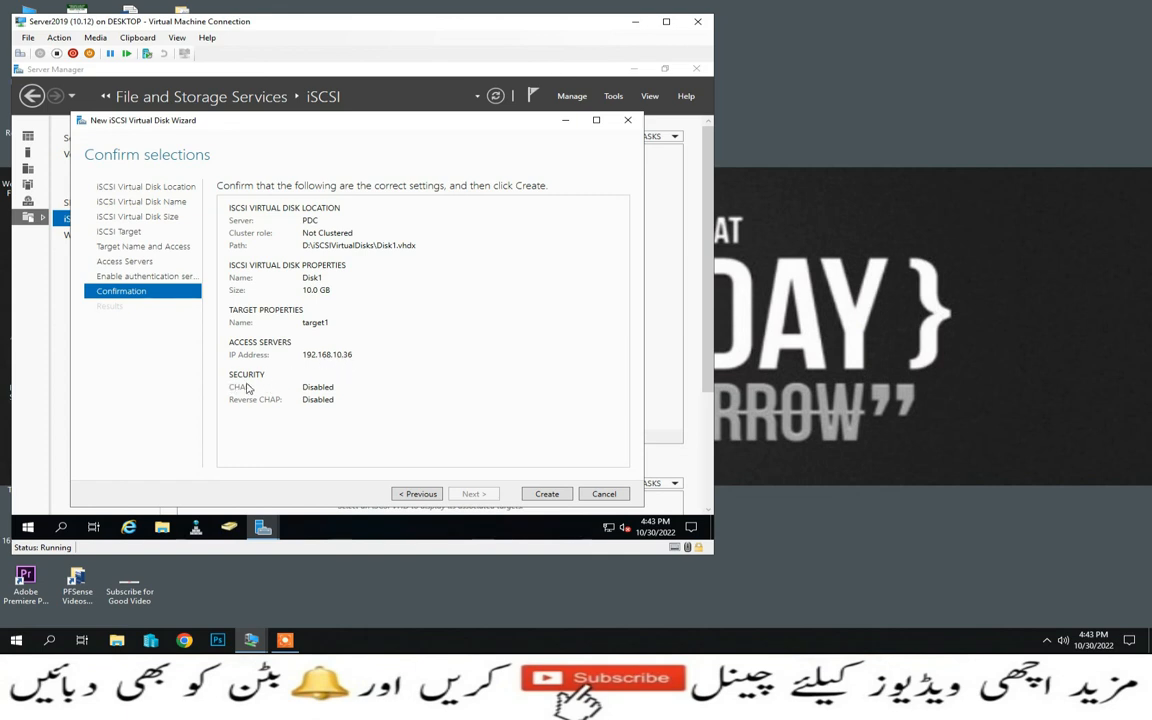
pyautogui.click(550, 494)
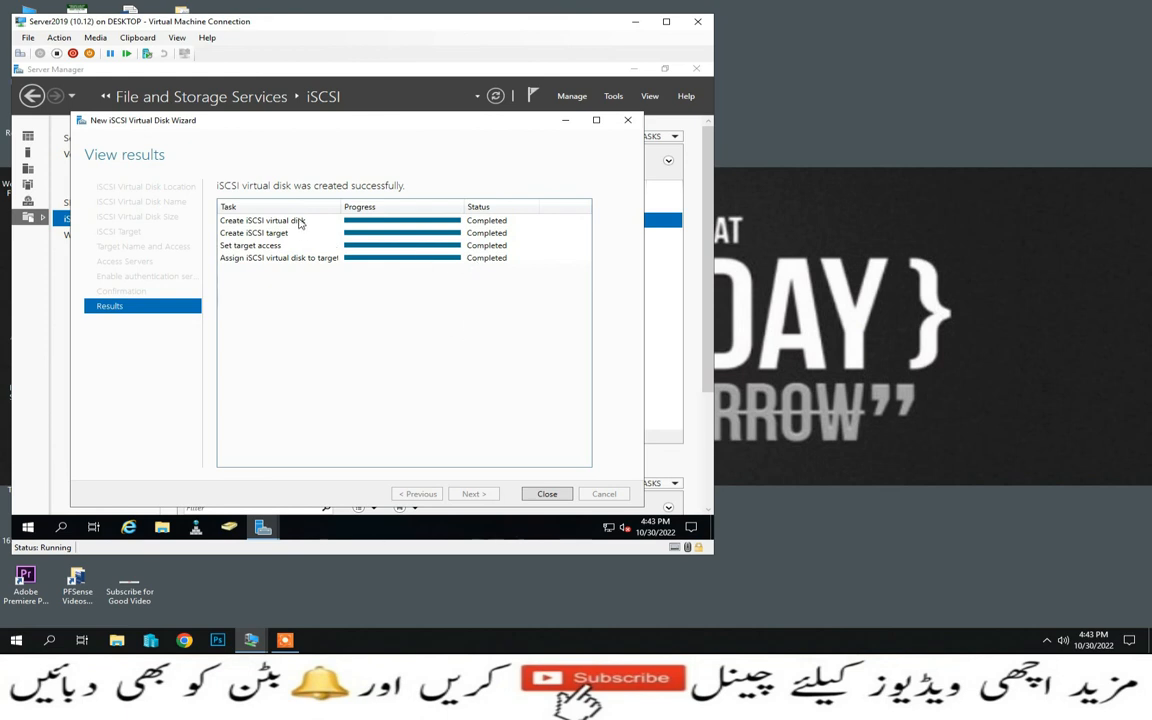
pyautogui.click(541, 492)
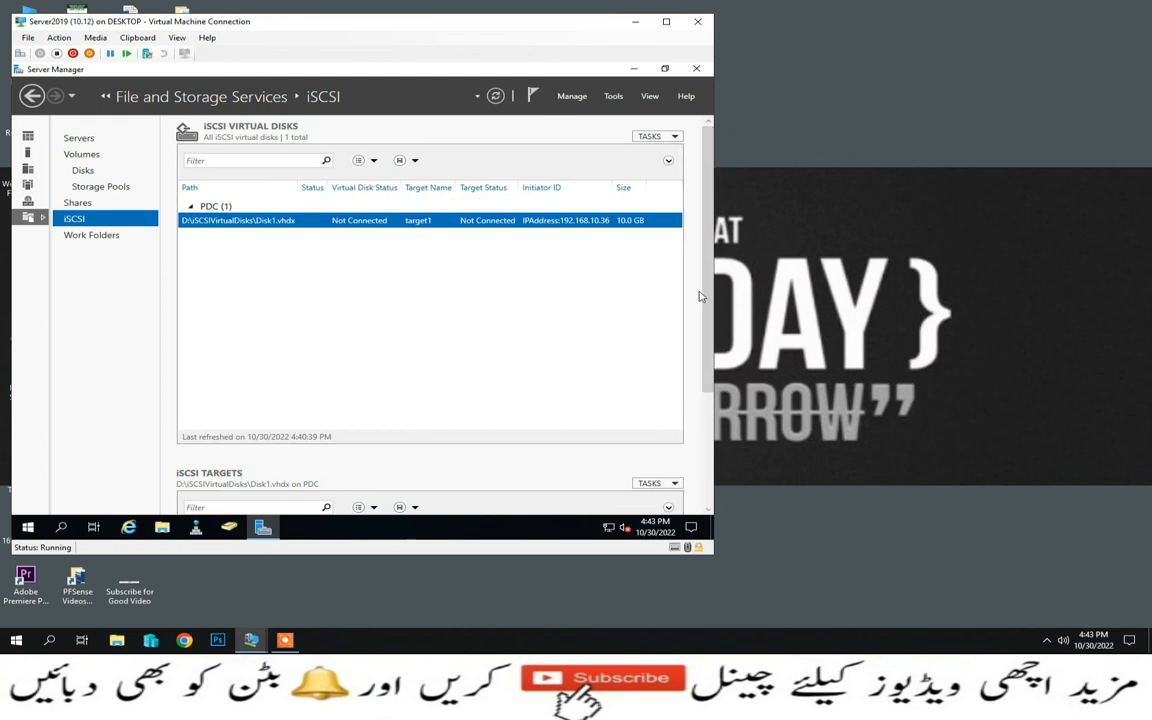
# - Review the new virtual disk and its target, examine the IQN in target1's properties, and close them without changes
pyautogui.scroll(-3, 711, 300)
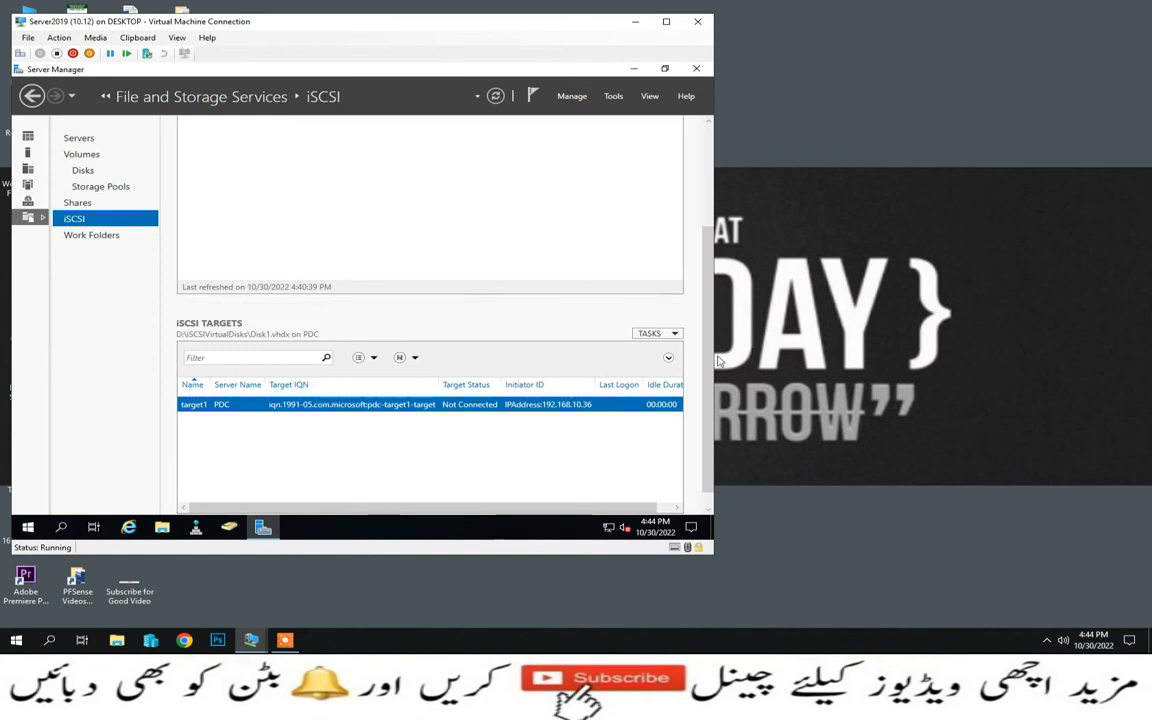
pyautogui.scroll(5, 704, 377)
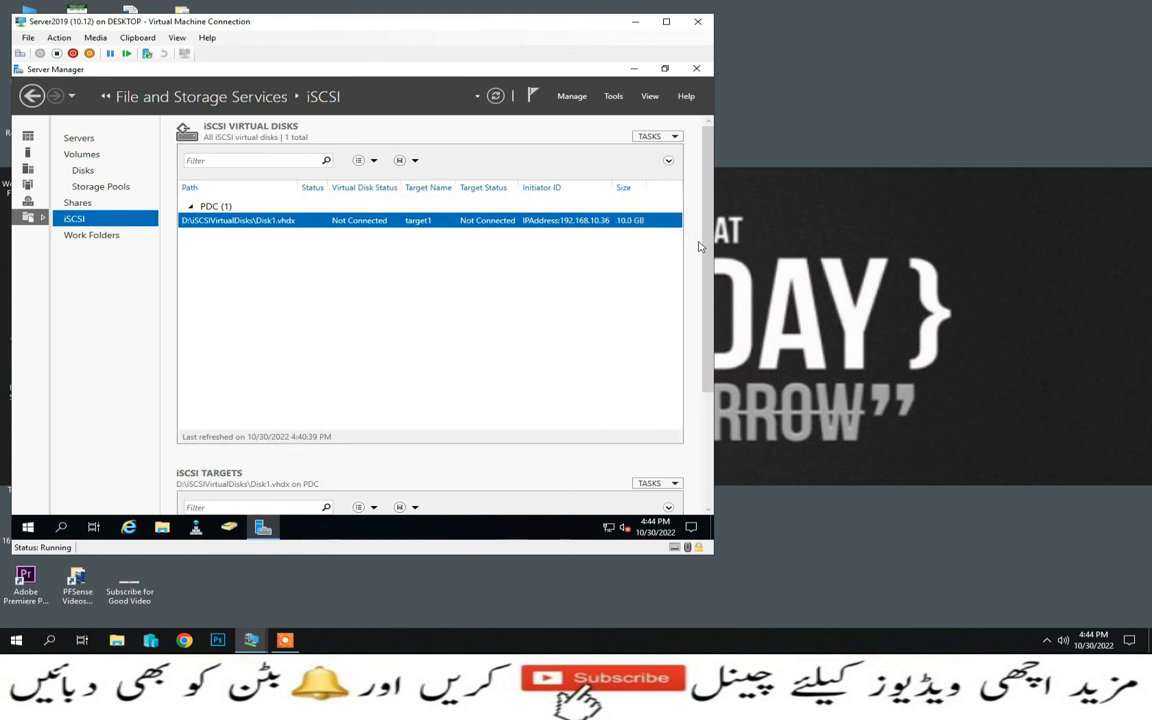
pyautogui.scroll(-3, 633, 228)
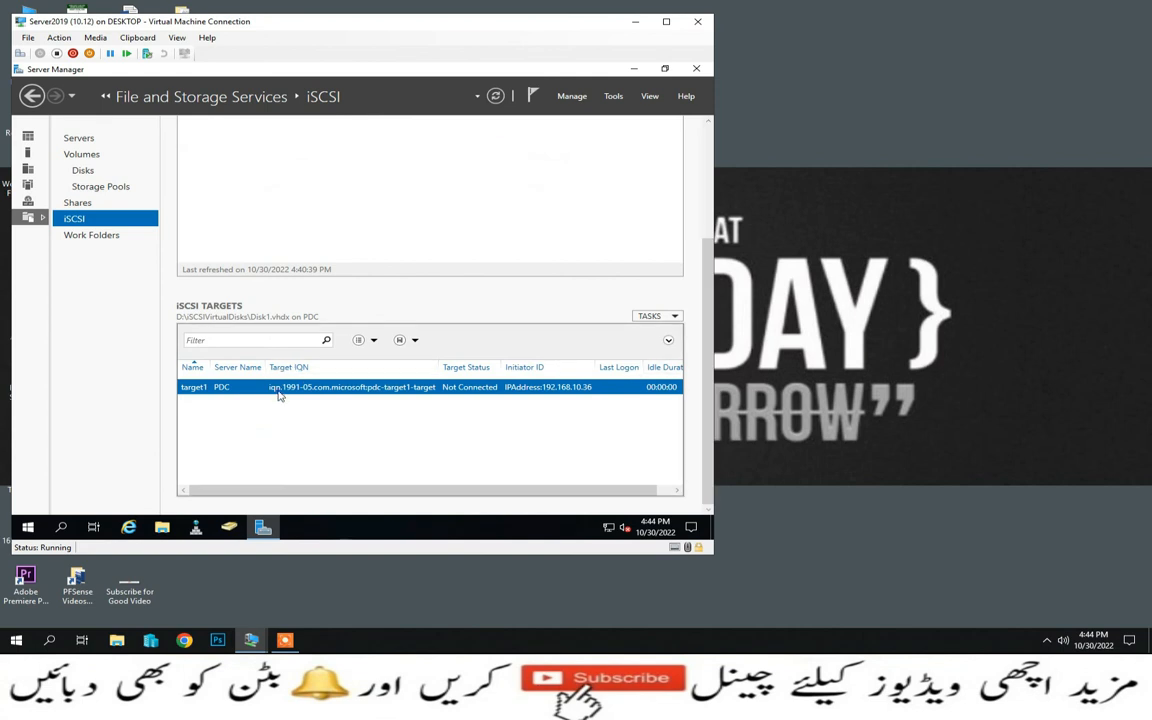
pyautogui.rightClick(349, 391)
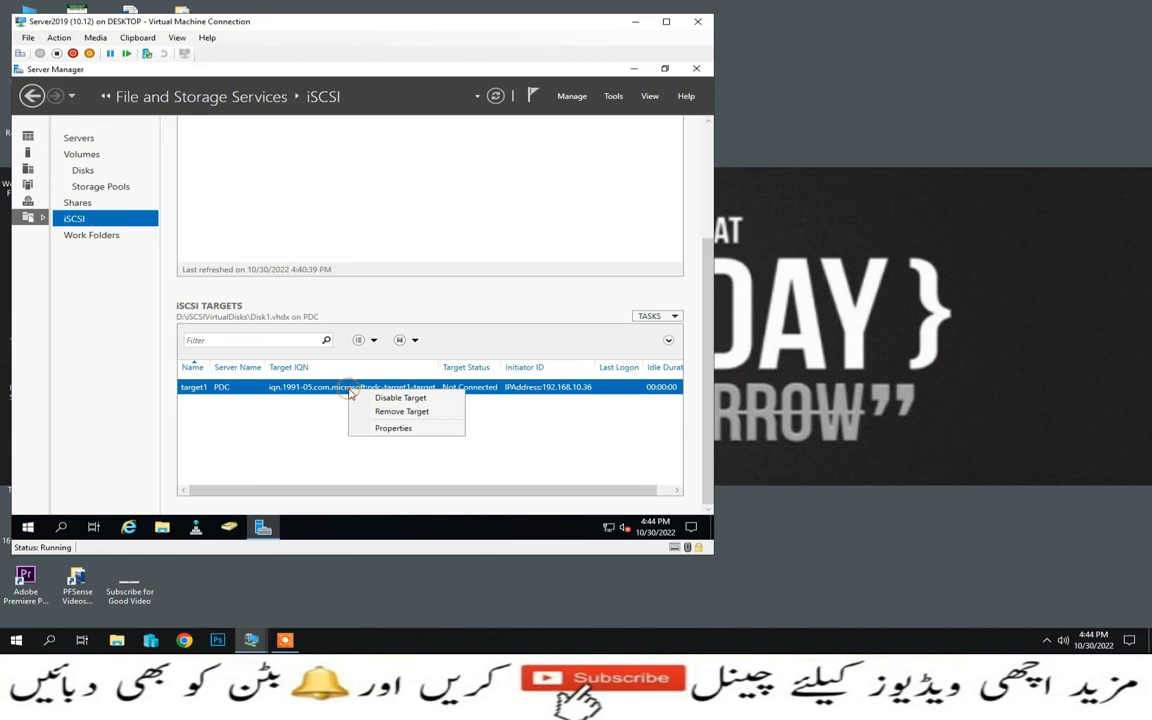
pyautogui.click(392, 428)
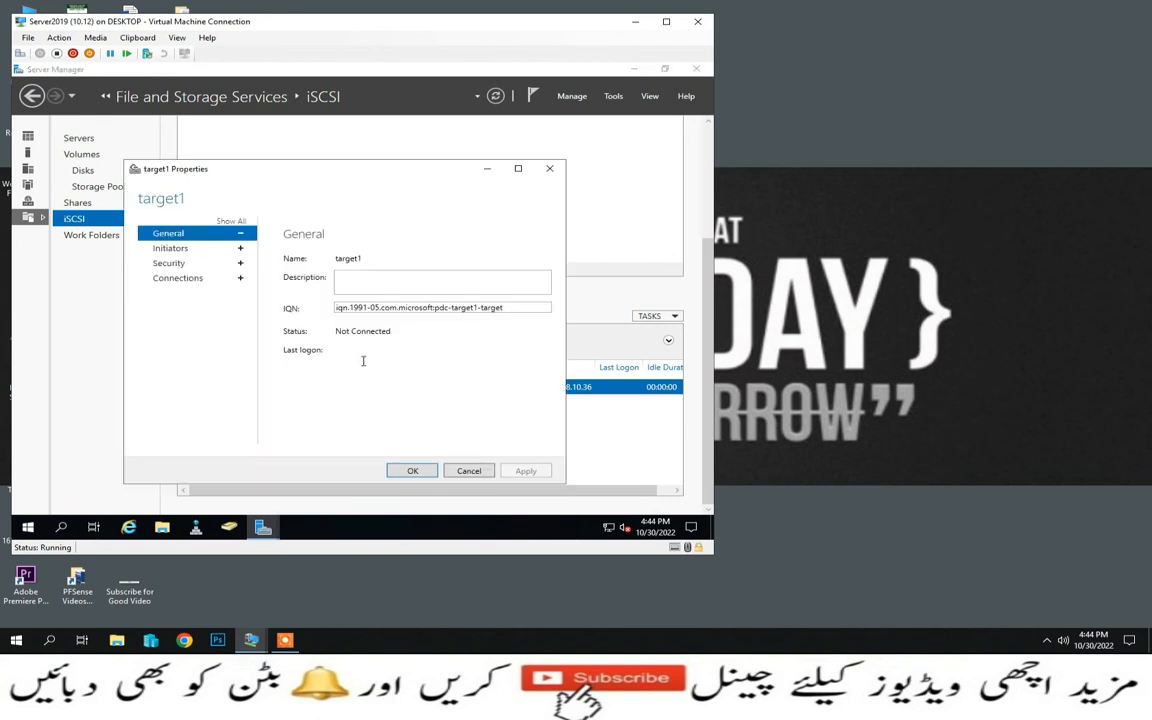
pyautogui.doubleClick(512, 309)
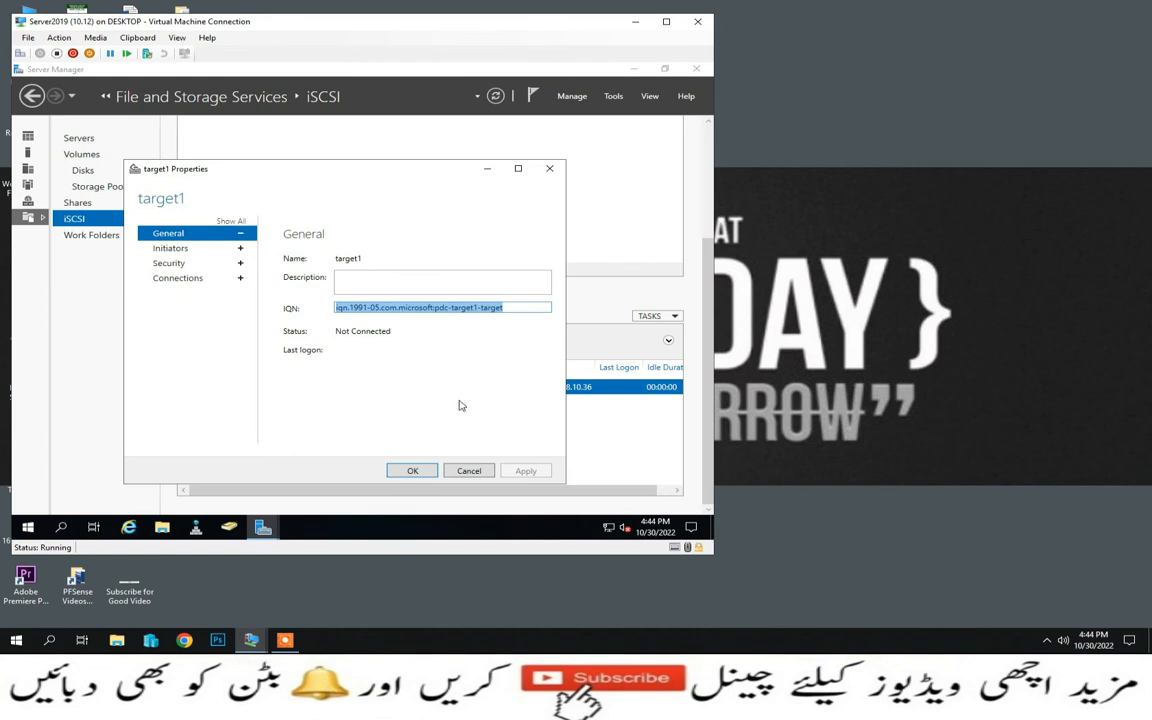
pyautogui.click(469, 471)
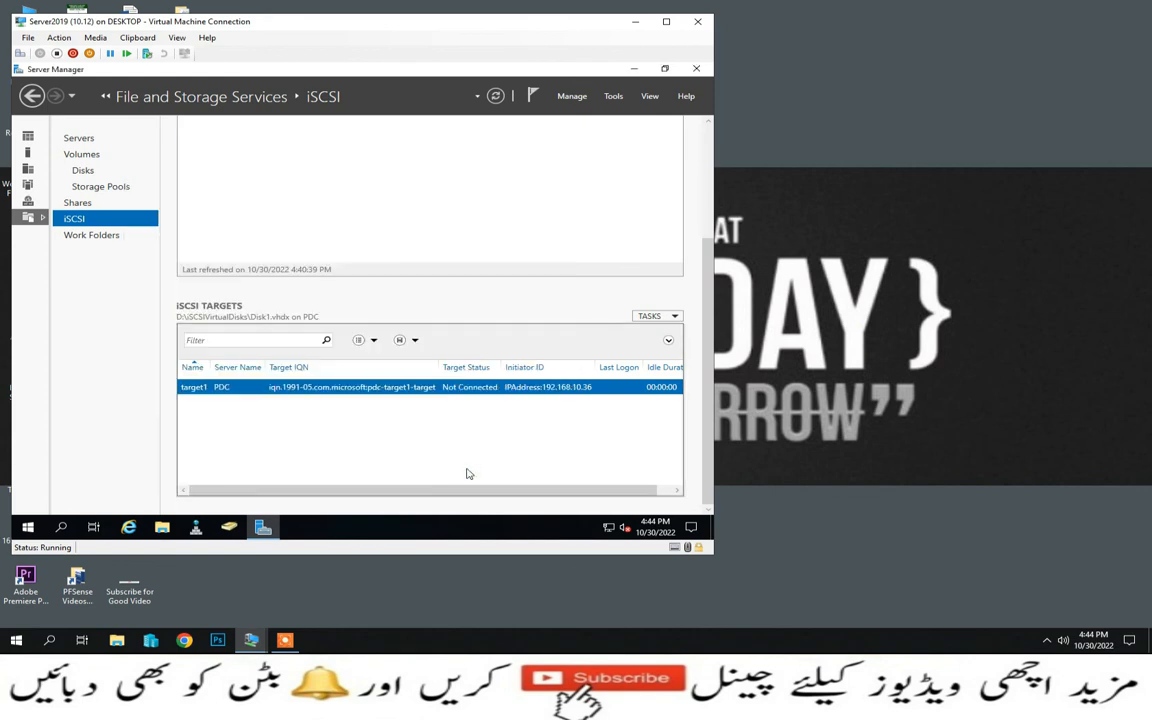